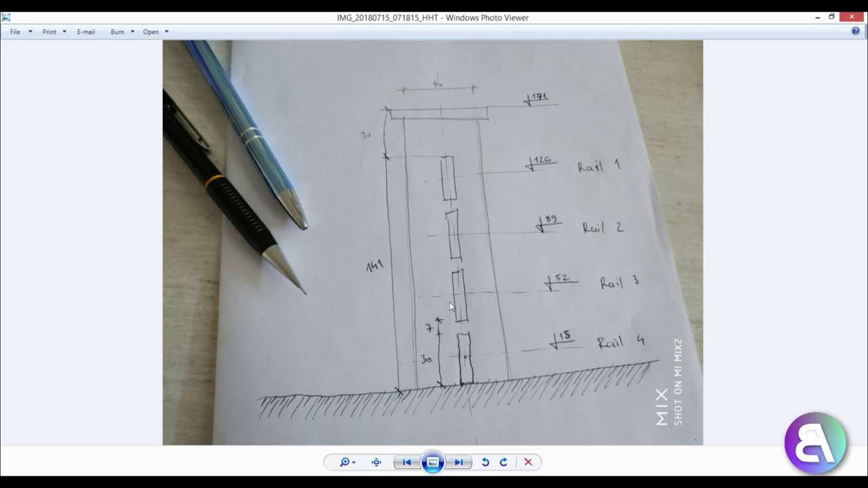
# Examine the hand-drawn fence sketch for the rail heights, the spacing between rails and the overall post dimensions
pyautogui.scroll(3, 450, 306)
pyautogui.moveTo(502, 287); pyautogui.dragTo(494, 423)
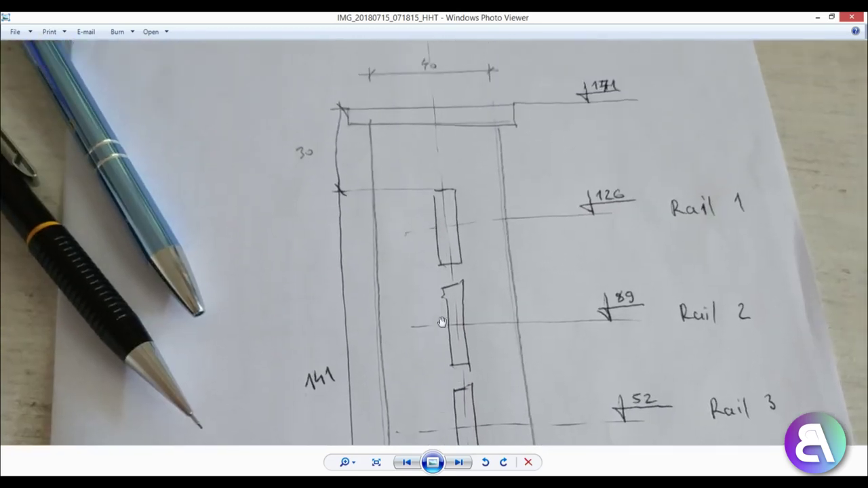
pyautogui.scroll(-3, 442, 321)
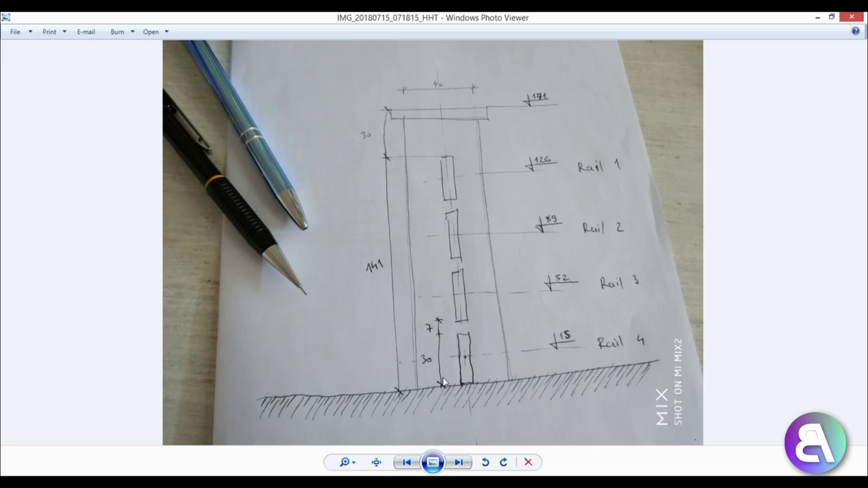
pyautogui.scroll(2, 443, 378)
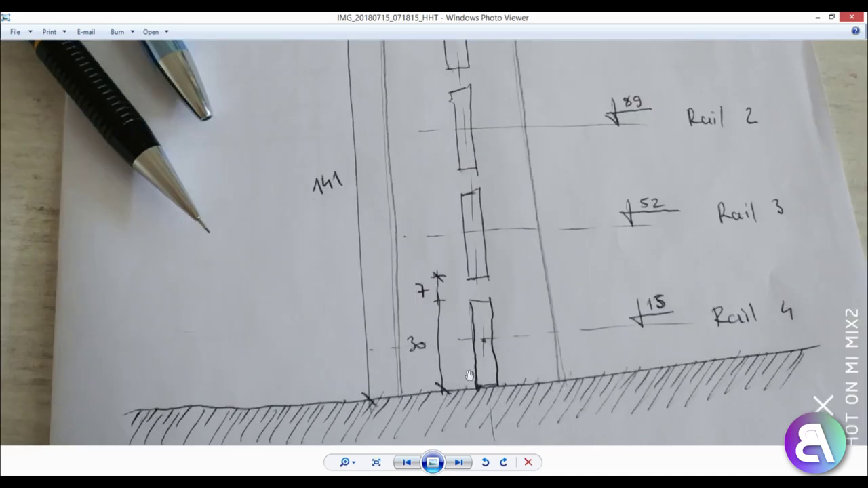
pyautogui.scroll(-2, 478, 357)
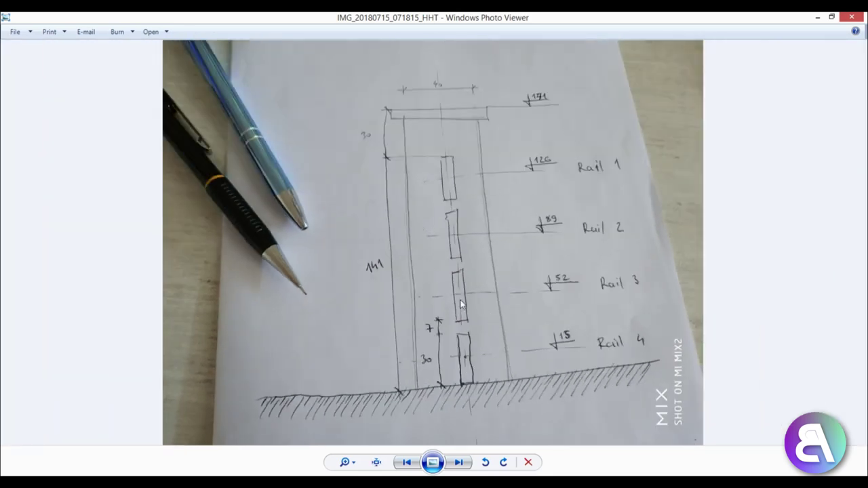
pyautogui.scroll(1, 502, 333)
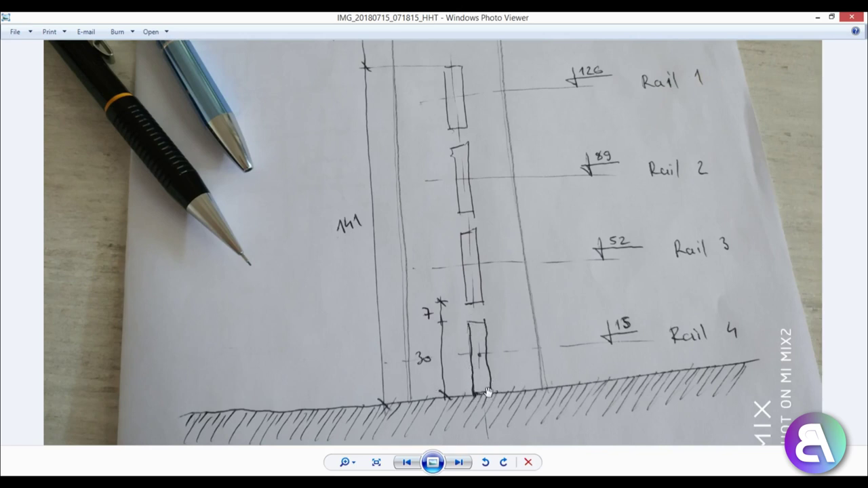
pyautogui.scroll(-3, 502, 285)
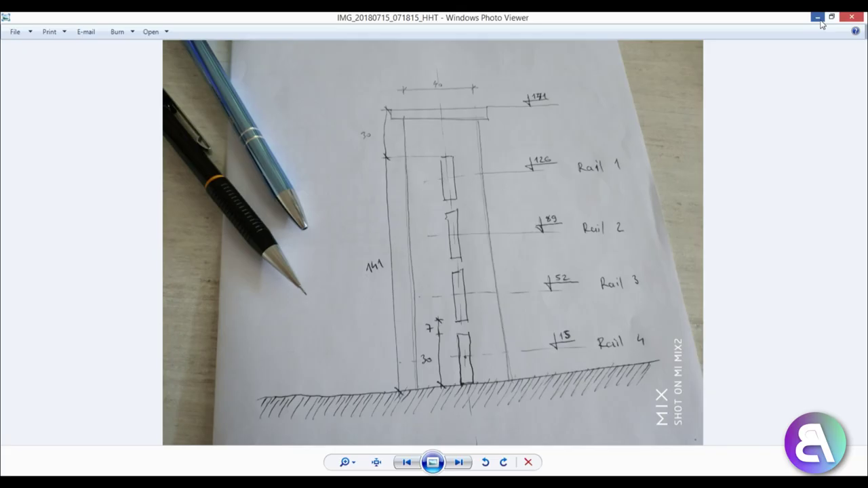
# Switch to Revit, start a new project from a template and set its length units to centimeters
pyautogui.click(843, 19)
pyautogui.click(75, 125)
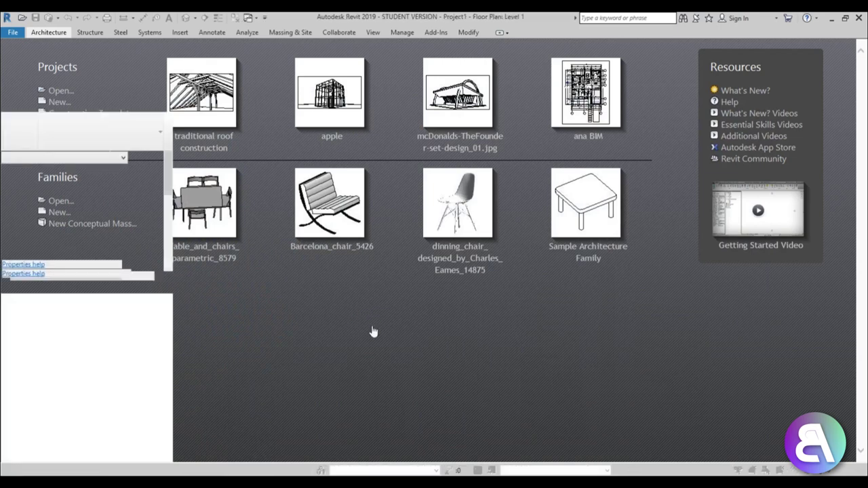
pyautogui.press('u')
pyautogui.press('n')
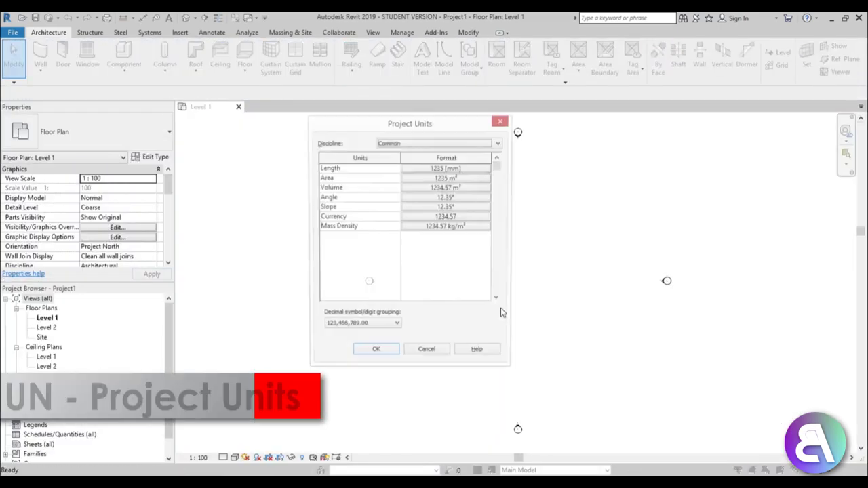
pyautogui.click(446, 168)
pyautogui.click(412, 188)
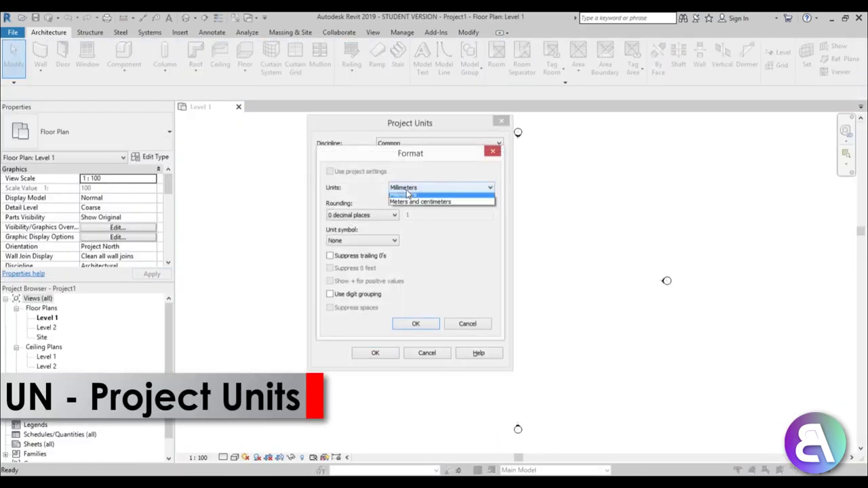
pyautogui.click(407, 240)
pyautogui.click(414, 324)
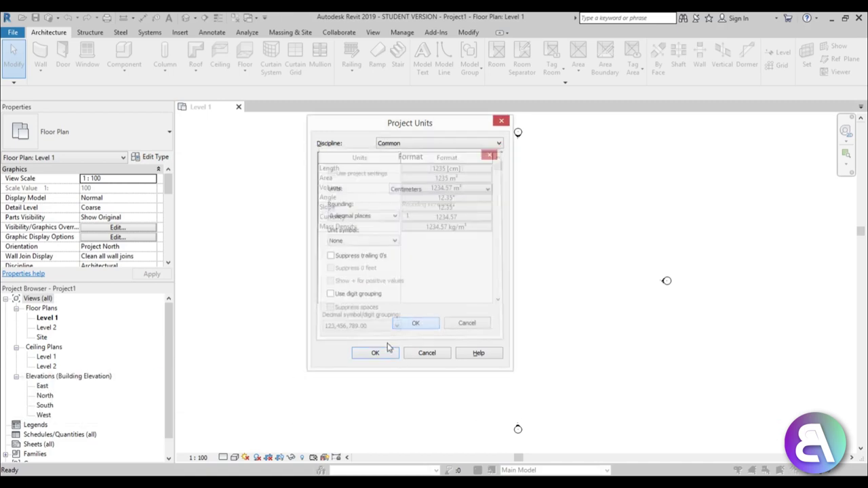
pyautogui.click(375, 353)
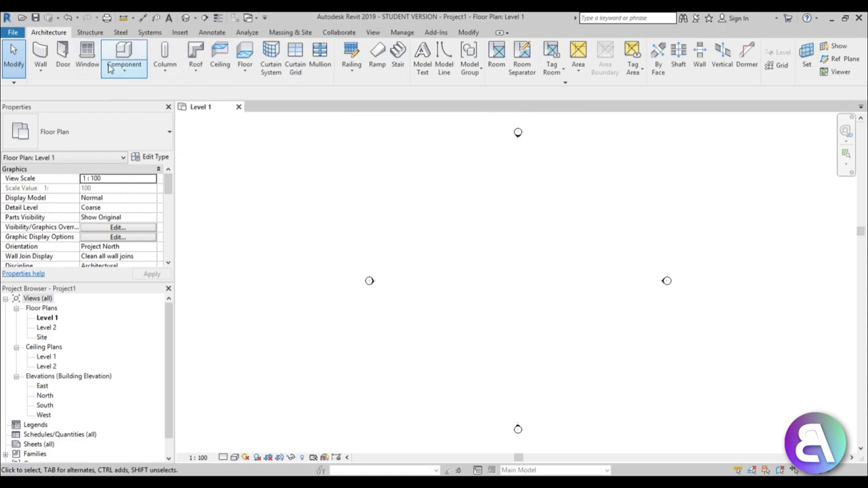
# Sketch a straight horizontal railing path about 2400 cm long in the Level 1 floor plan and finish the railing
pyautogui.click(352, 73)
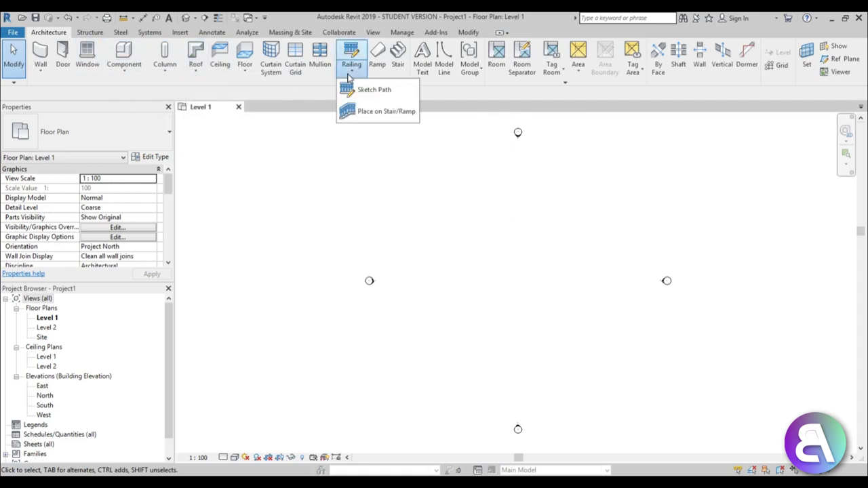
pyautogui.click(364, 90)
pyautogui.click(449, 280)
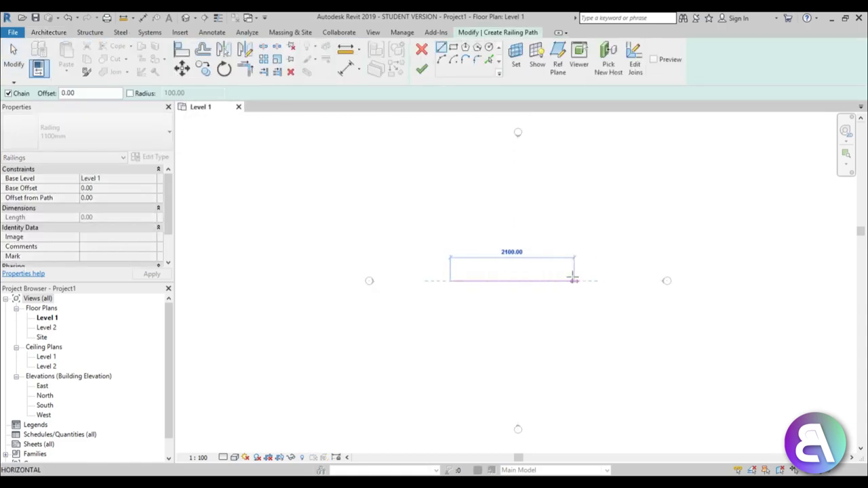
pyautogui.click(592, 280)
pyautogui.press('Escape')
pyautogui.press('Escape')
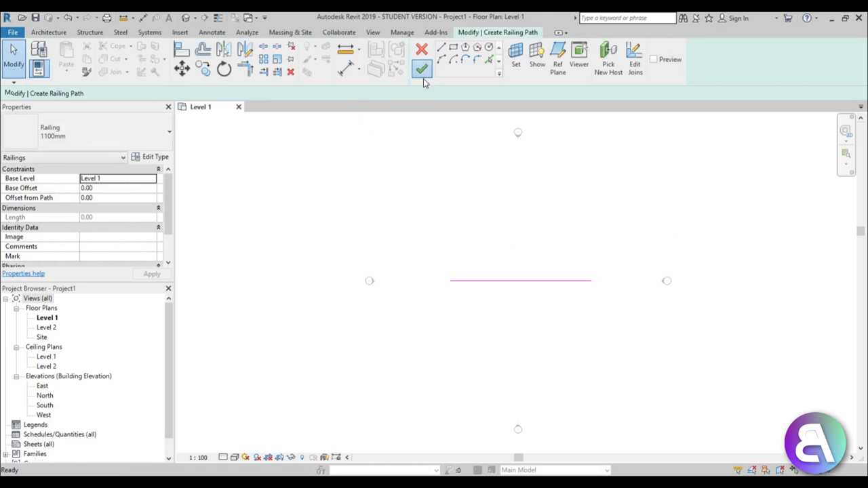
pyautogui.click(422, 68)
# Show the railing in the default 3D view and change its type to 900mm Pipe
pyautogui.click(185, 18)
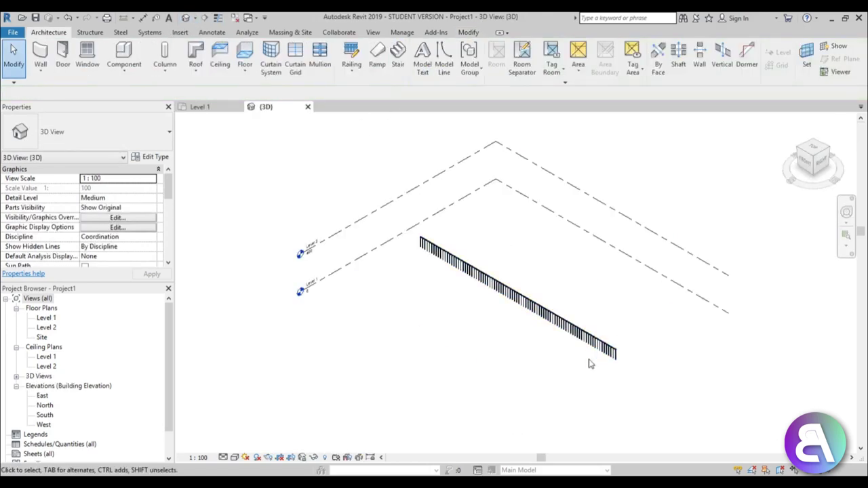
pyautogui.keyDown('shift'); pyautogui.moveTo(495, 291); pyautogui.dragTo(726, 305, button='middle'); pyautogui.keyUp('shift')
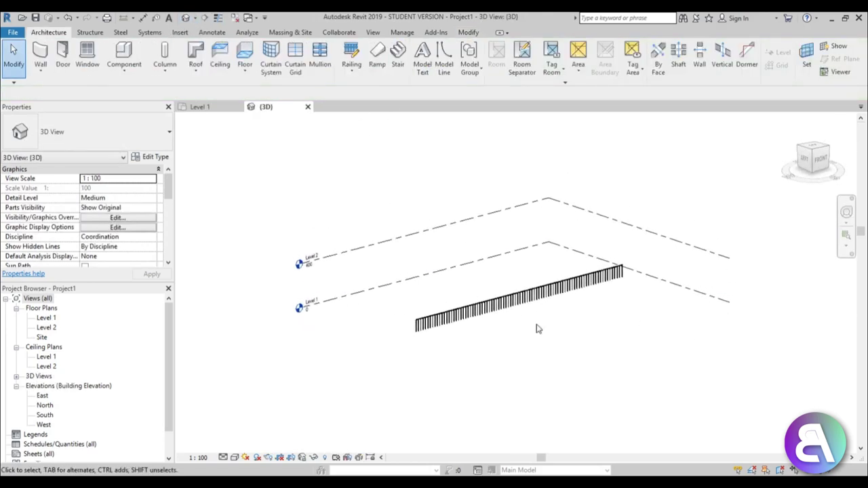
pyautogui.scroll(5, 496, 312)
pyautogui.scroll(4, 496, 312)
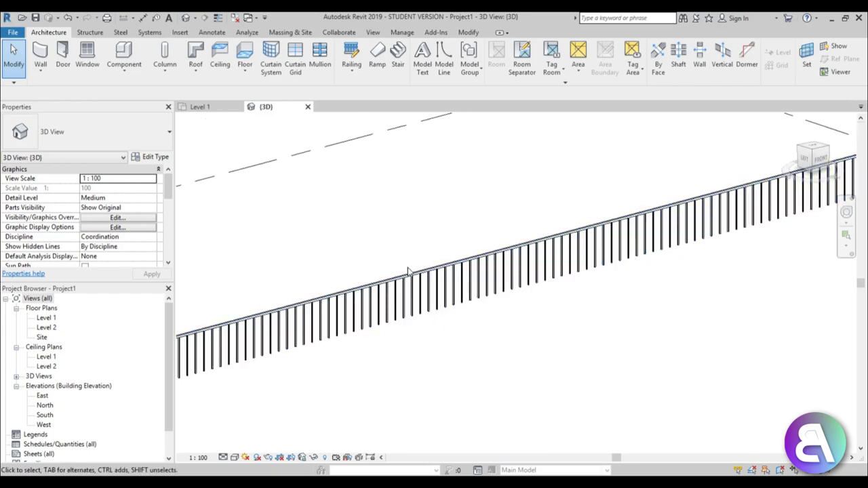
pyautogui.click(407, 279)
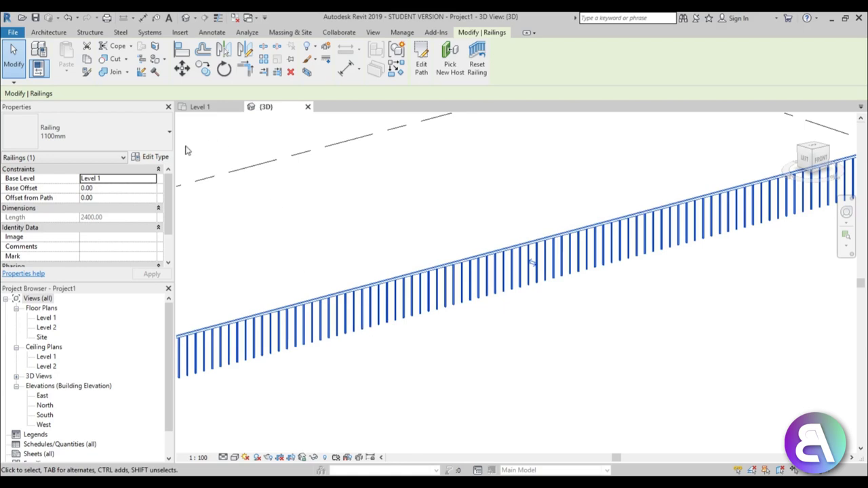
pyautogui.click(126, 130)
pyautogui.click(87, 198)
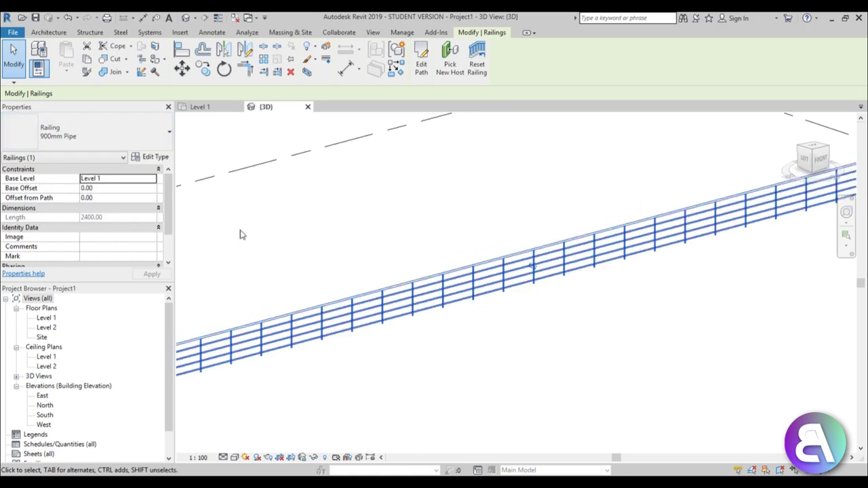
pyautogui.scroll(1, 371, 335)
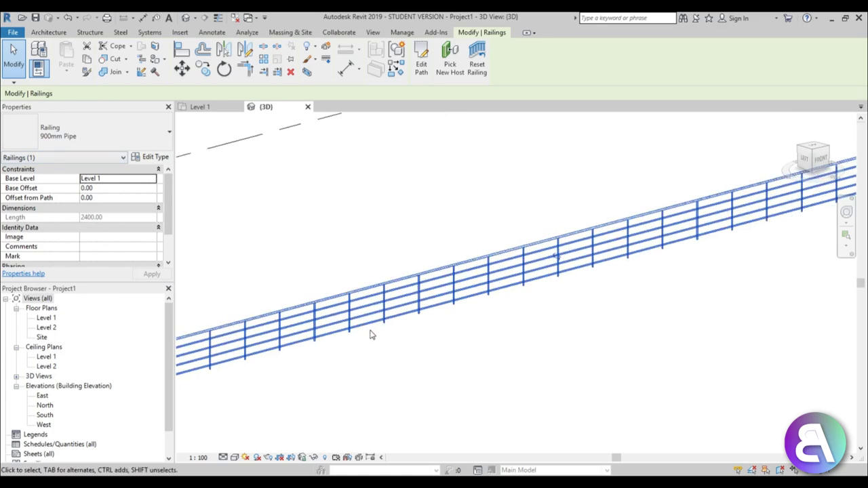
pyautogui.scroll(1, 415, 327)
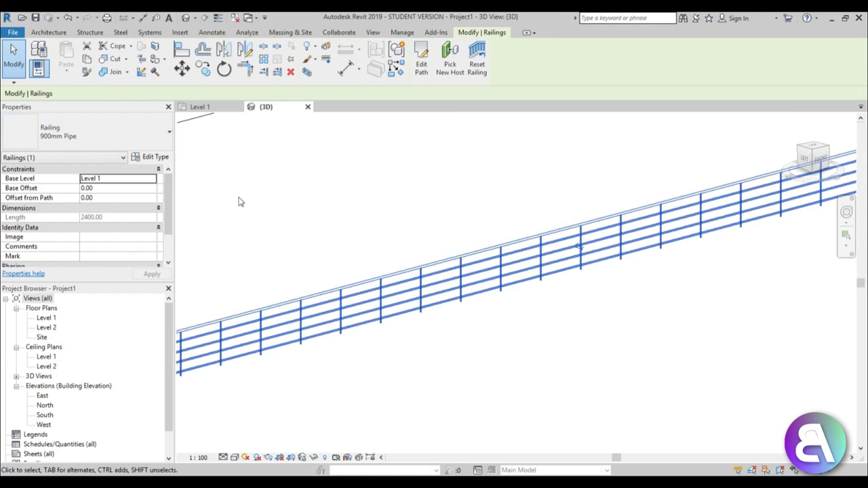
# Duplicate the 900mm Pipe railing type under the name "new fence"
pyautogui.click(155, 157)
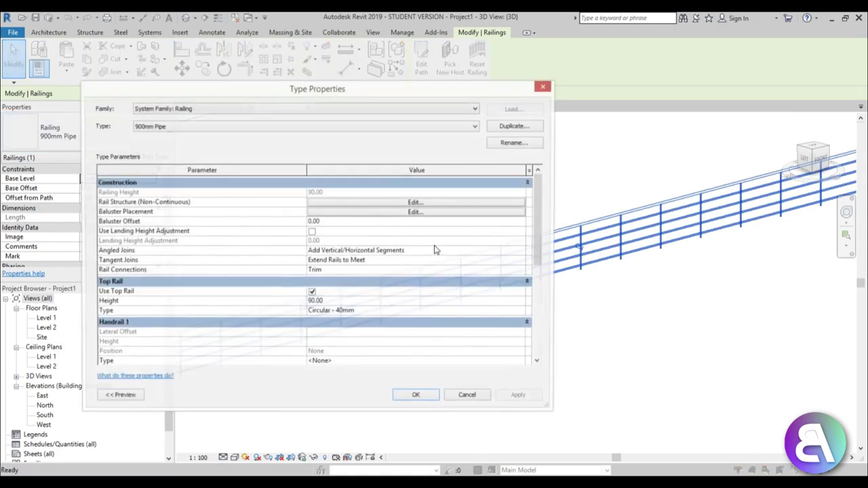
pyautogui.click(516, 127)
pyautogui.click(394, 282)
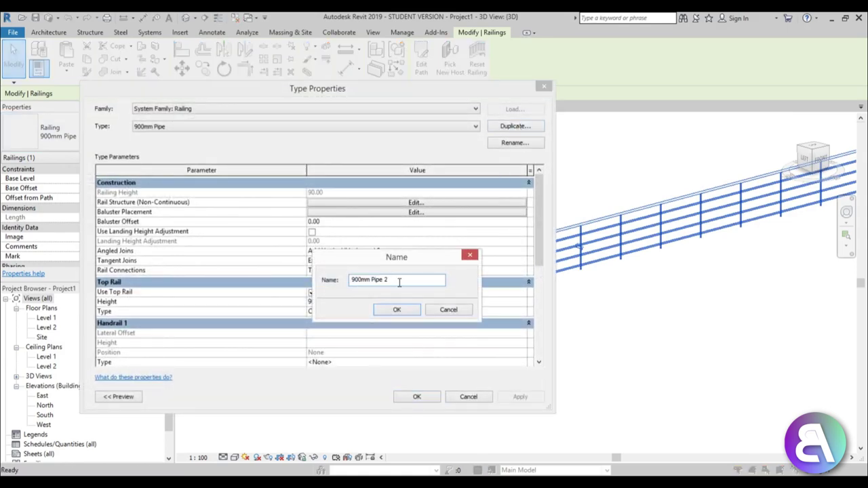
pyautogui.moveTo(403, 283); pyautogui.dragTo(332, 284)
pyautogui.write('new fence')
pyautogui.press('Return')
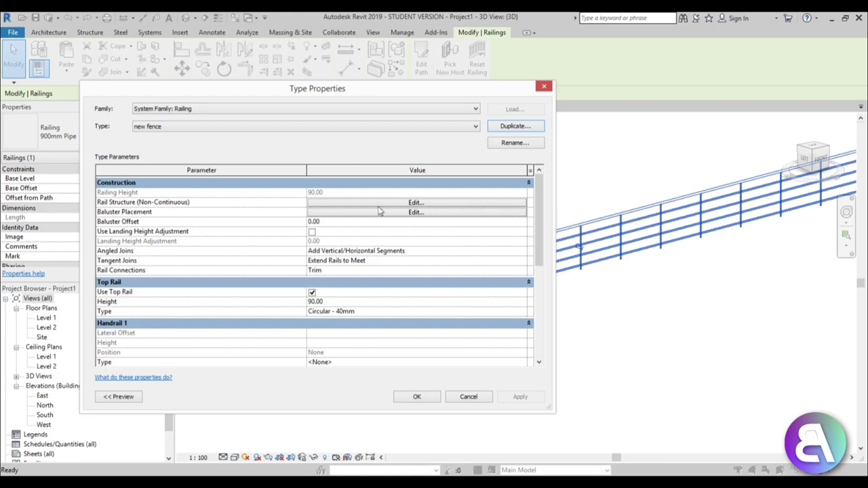
# Open the non-continuous rail structure of the new fence type and place the sketch photo beside it, showing all four rail heights
pyautogui.click(371, 203)
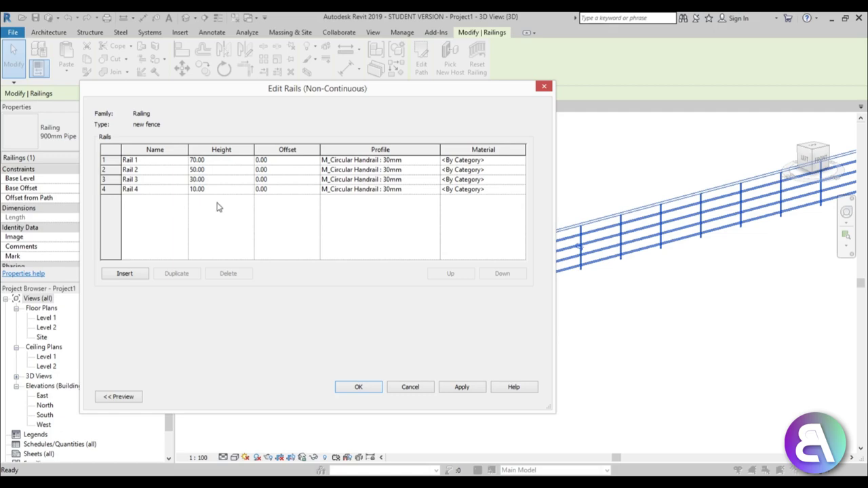
pyautogui.hotkey('alt', 'Tab')
pyautogui.moveTo(558, 20)
pyautogui.mouseDown()
pyautogui.moveTo(559, 32)
pyautogui.moveTo(658, 62)
pyautogui.moveTo(605, 52)
pyautogui.mouseUp()
pyautogui.moveTo(159, 248); pyautogui.dragTo(461, 247)
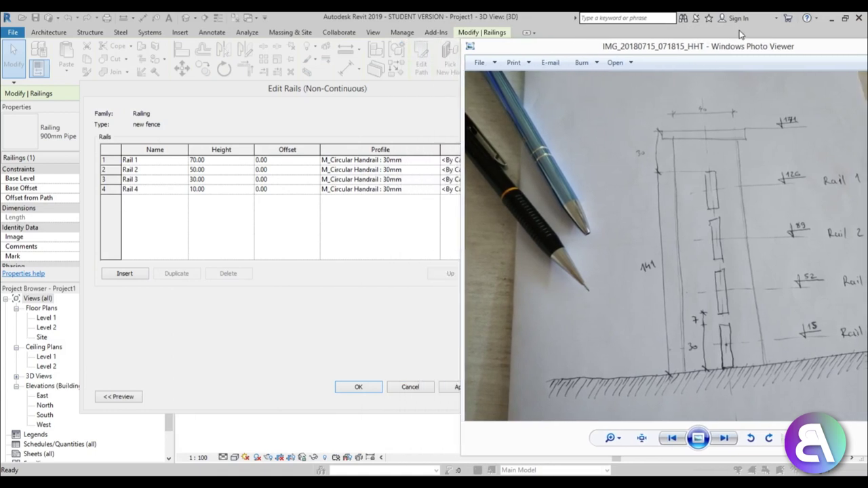
pyautogui.moveTo(739, 49); pyautogui.dragTo(653, 36)
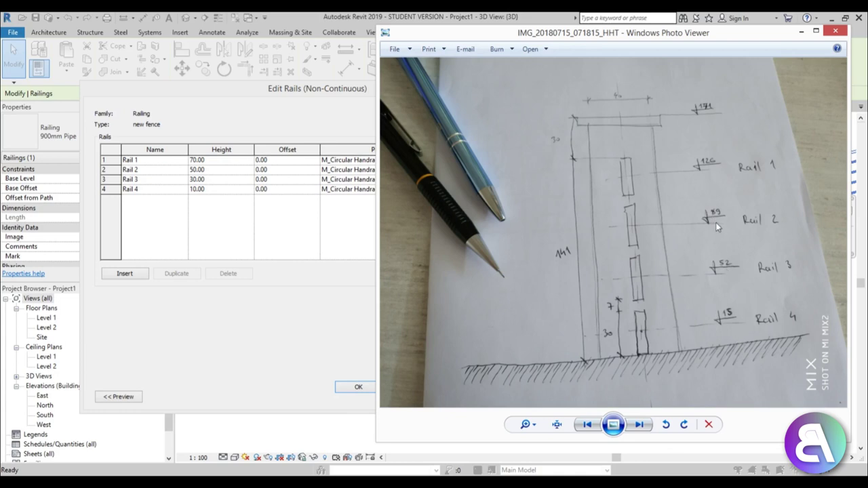
pyautogui.scroll(2, 747, 198)
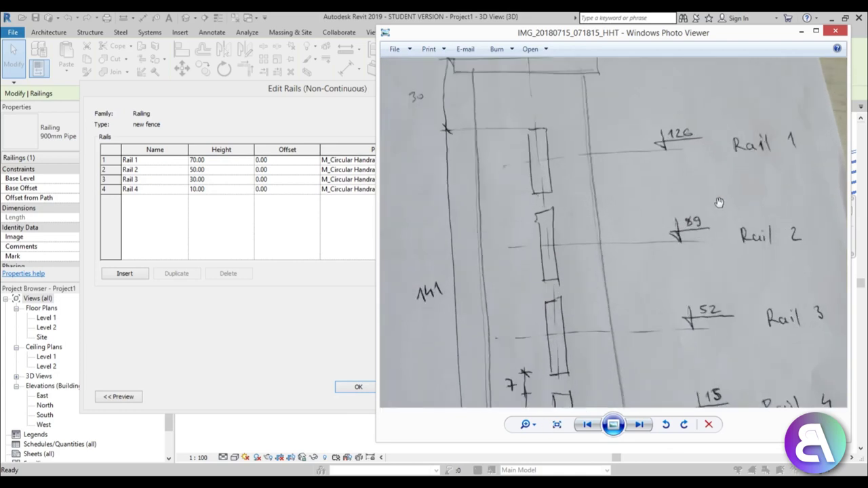
pyautogui.moveTo(703, 188); pyautogui.dragTo(668, 206)
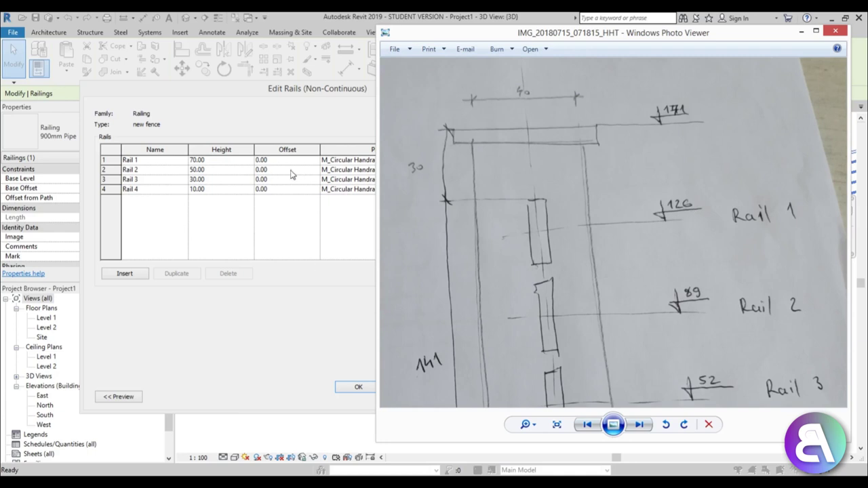
pyautogui.moveTo(541, 319); pyautogui.dragTo(538, 221)
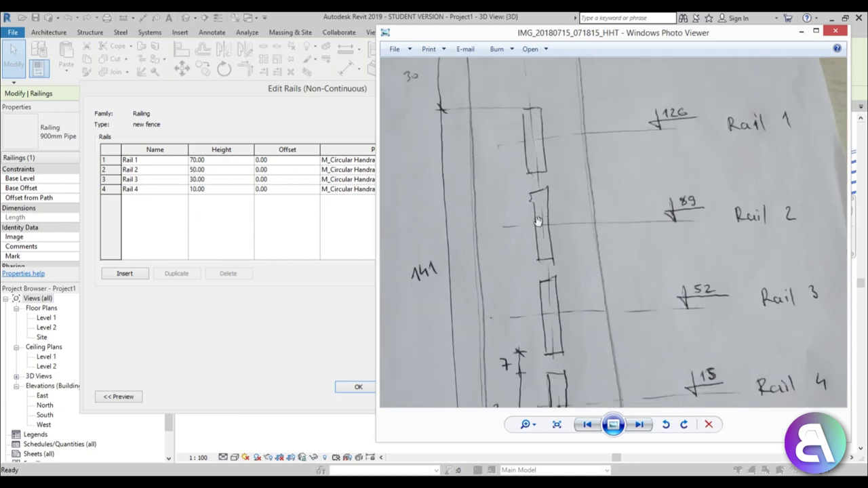
# Set the height of Rail 4 to 15 cm, Rail 3 to 52 cm and Rail 2 to 89 cm
pyautogui.click(215, 190)
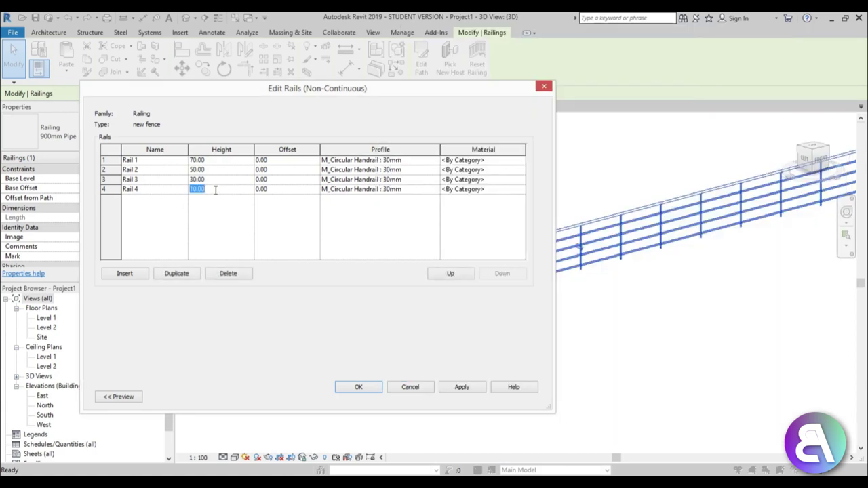
pyautogui.write('15')
pyautogui.click(217, 181)
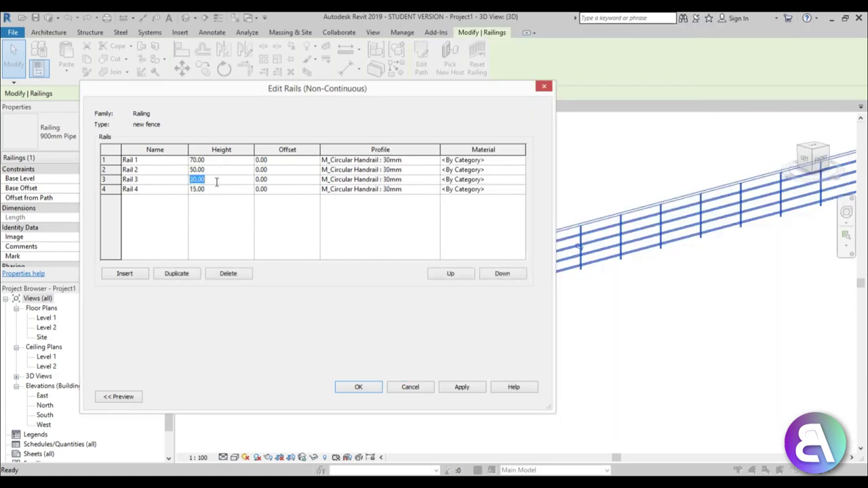
pyautogui.write('35')
pyautogui.click(211, 170)
pyautogui.write('89')
# Try to set the height of Rail 1 to 126 cm, as given in the sketch
pyautogui.click(211, 160)
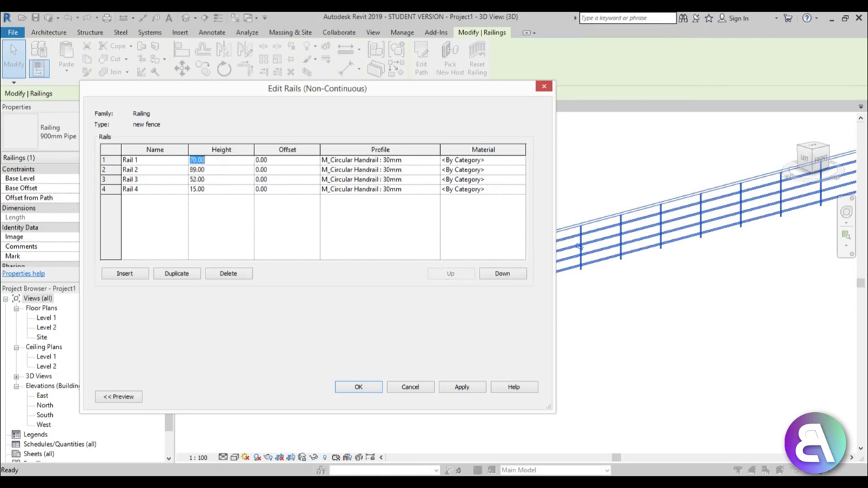
pyautogui.hotkey('alt', 'Tab')
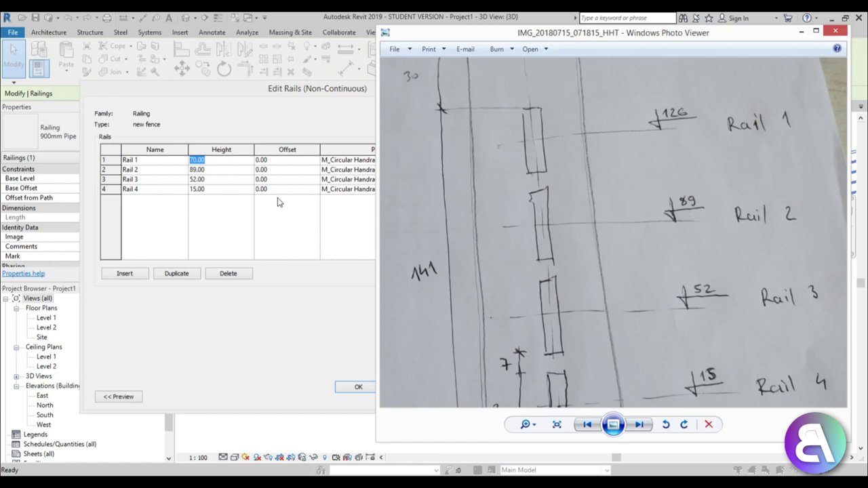
pyautogui.hotkey('alt', 'Tab')
pyautogui.write('1')
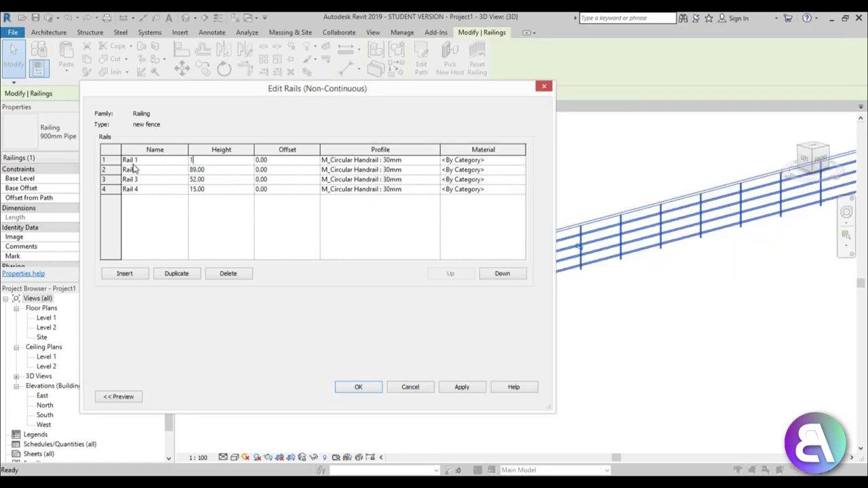
pyautogui.click(273, 165)
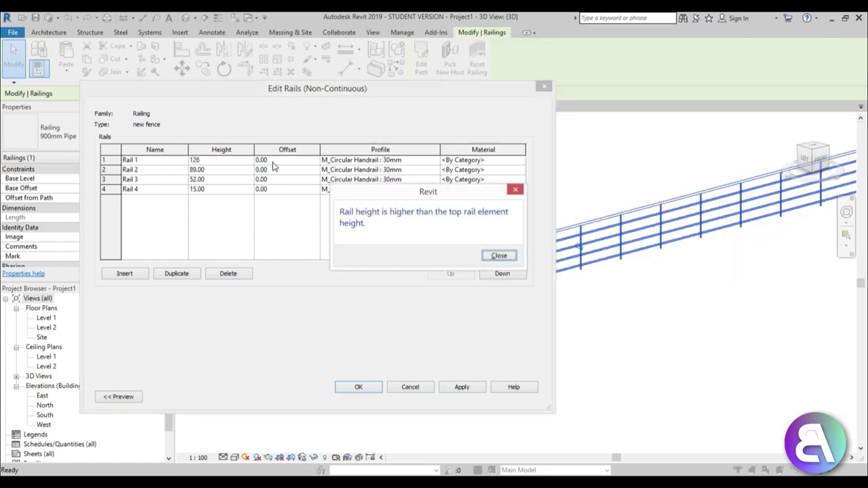
pyautogui.click(499, 256)
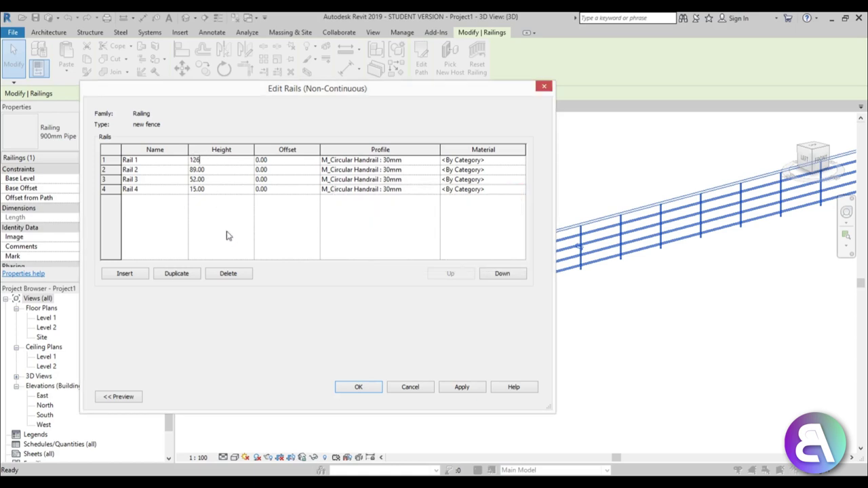
pyautogui.doubleClick(196, 160)
pyautogui.click(214, 169)
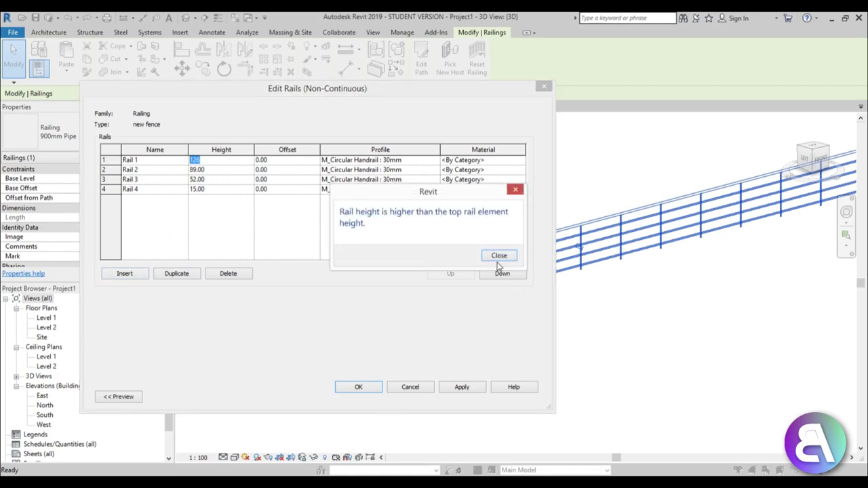
pyautogui.click(499, 256)
# Set the height of Rail 1 to 90 cm and accept the rail structure
pyautogui.click(215, 161)
pyautogui.moveTo(214, 160); pyautogui.dragTo(153, 161)
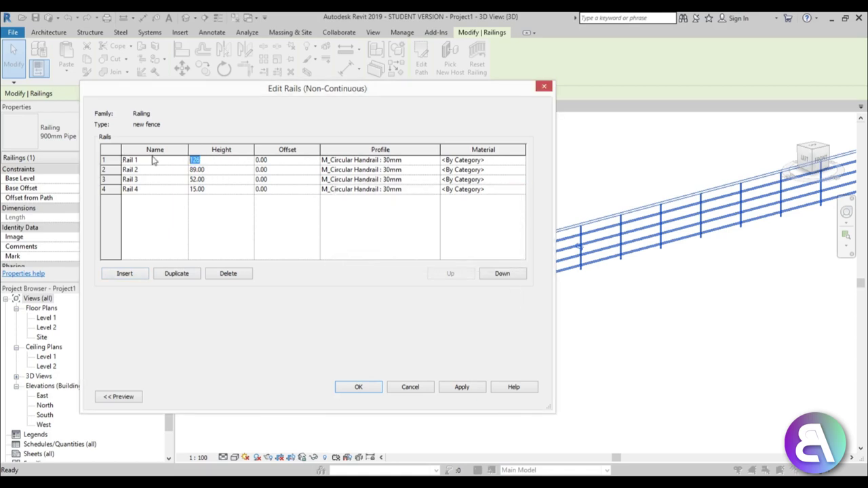
pyautogui.write('90')
pyautogui.press('Tab')
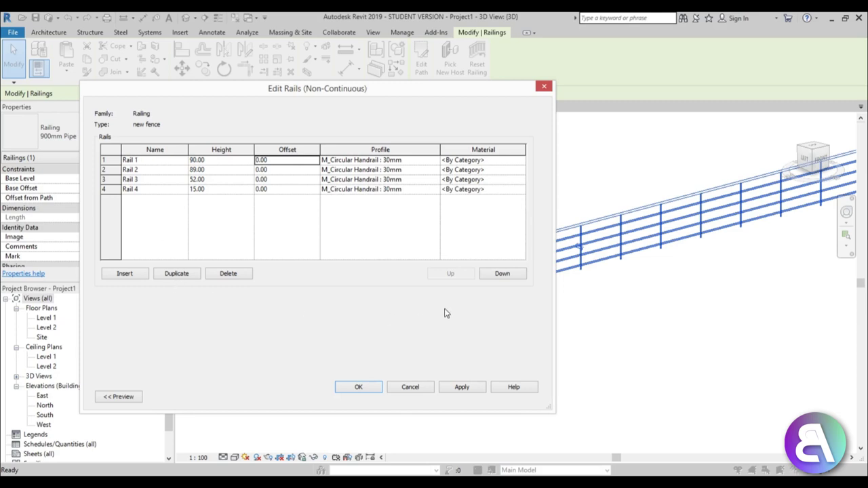
pyautogui.click(359, 387)
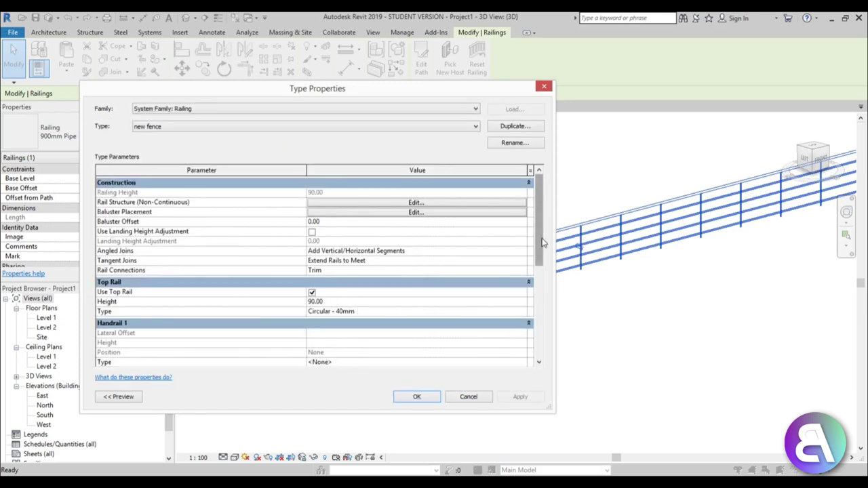
# Check the upper part of the sketch, set the top rail height to 126 cm and turn off Use Top Rail
pyautogui.scroll(-1, 541, 261)
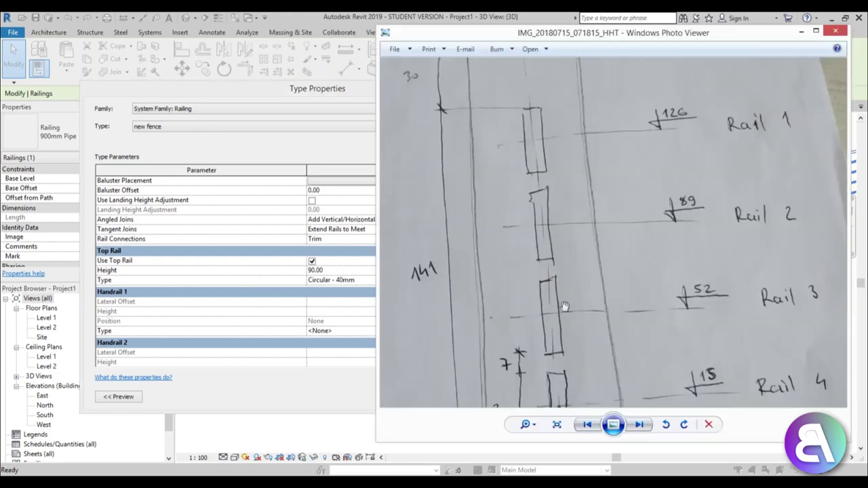
pyautogui.moveTo(564, 306); pyautogui.dragTo(573, 387)
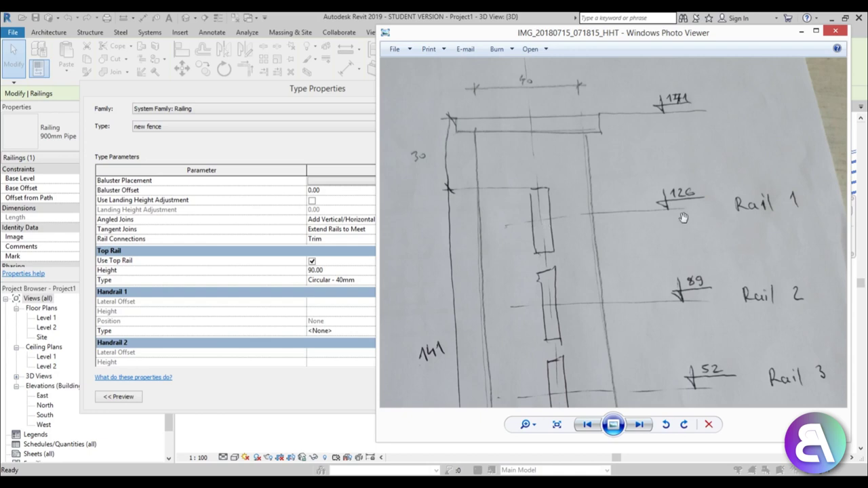
pyautogui.click(318, 23)
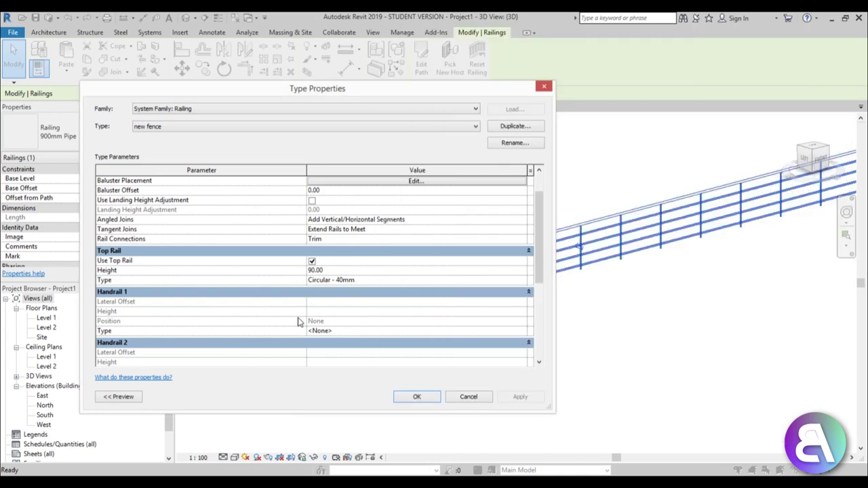
pyautogui.click(331, 271)
pyautogui.write('126')
pyautogui.click(324, 265)
pyautogui.click(312, 262)
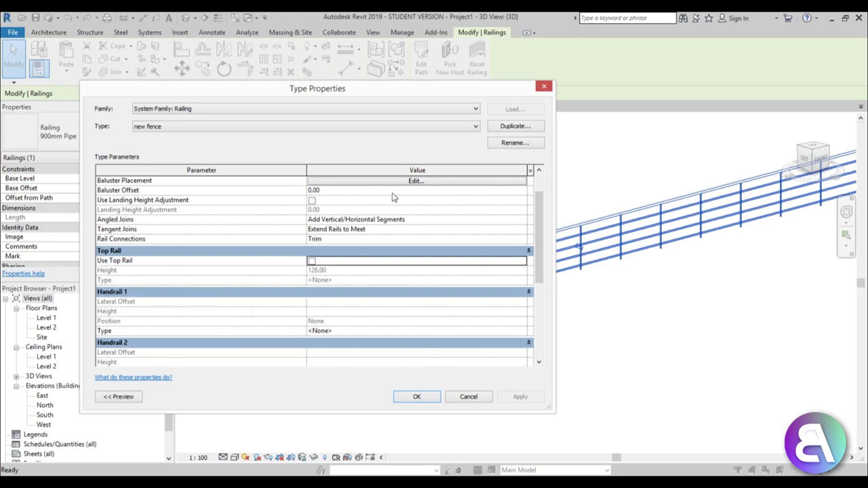
# Set Rail 1's height to 126 cm in the non-continuous rail structure and apply the new fence type to the railing
pyautogui.scroll(1, 539, 234)
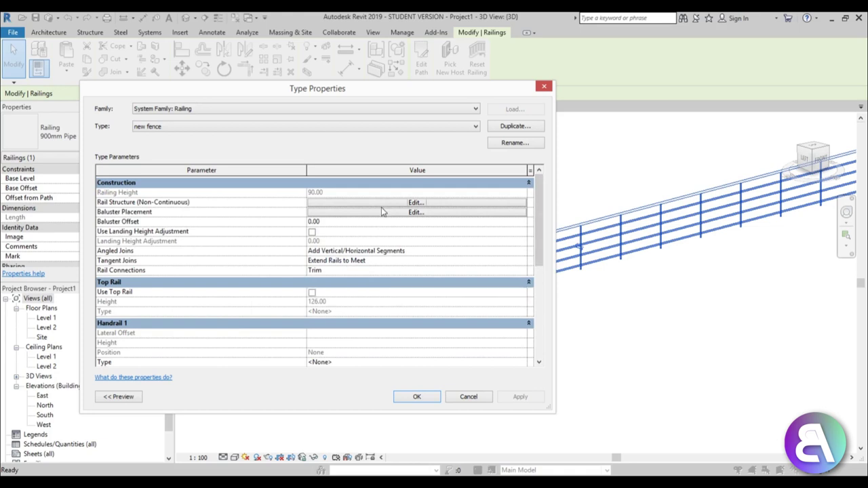
pyautogui.click(381, 203)
pyautogui.click(223, 160)
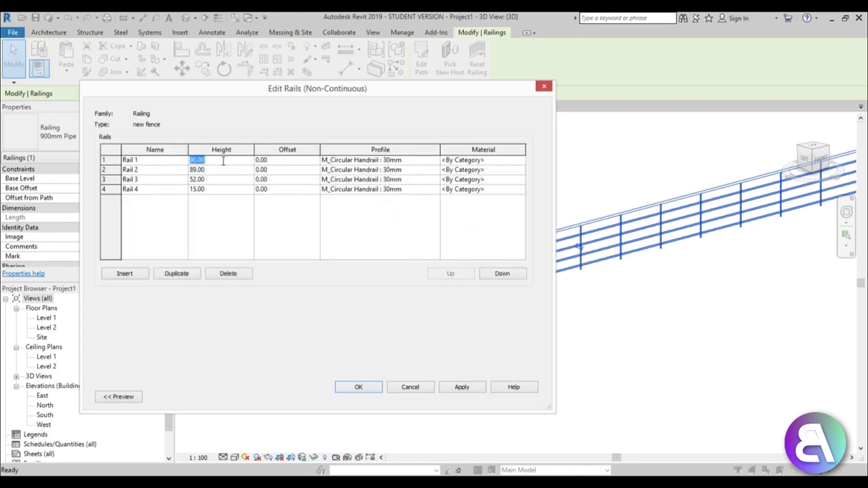
pyautogui.write('126')
pyautogui.click(461, 388)
pyautogui.click(360, 388)
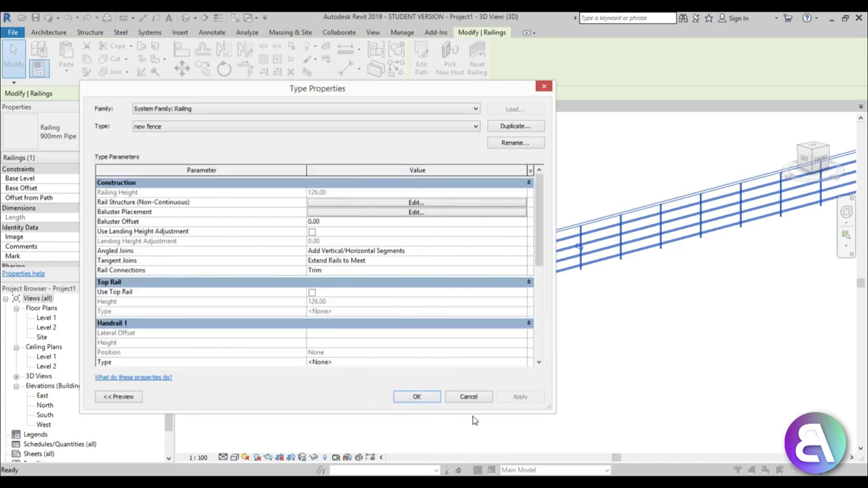
pyautogui.click(417, 398)
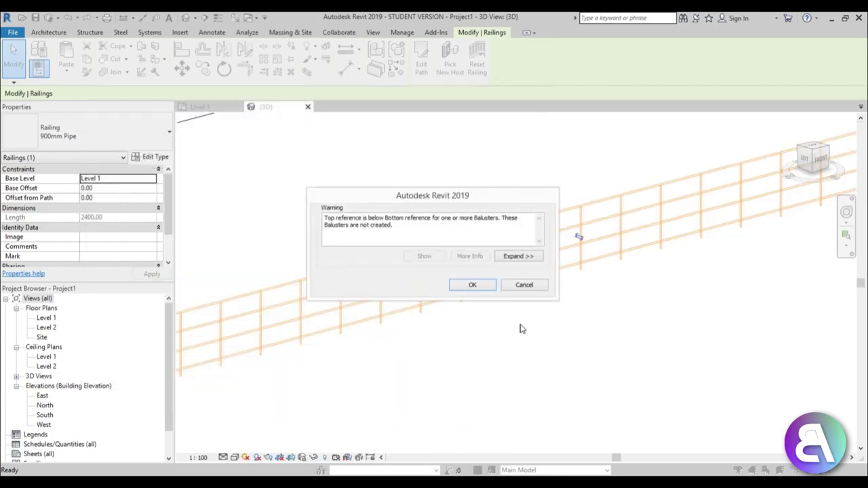
pyautogui.click(474, 285)
pyautogui.click(466, 312)
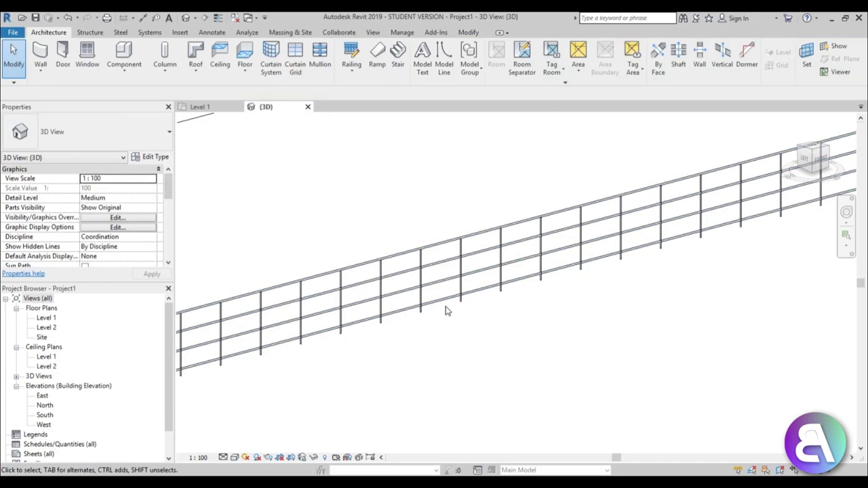
# Select the railing and examine the plank cross-sections and their dimensions in the lower part of the sketch photo
pyautogui.click(446, 306)
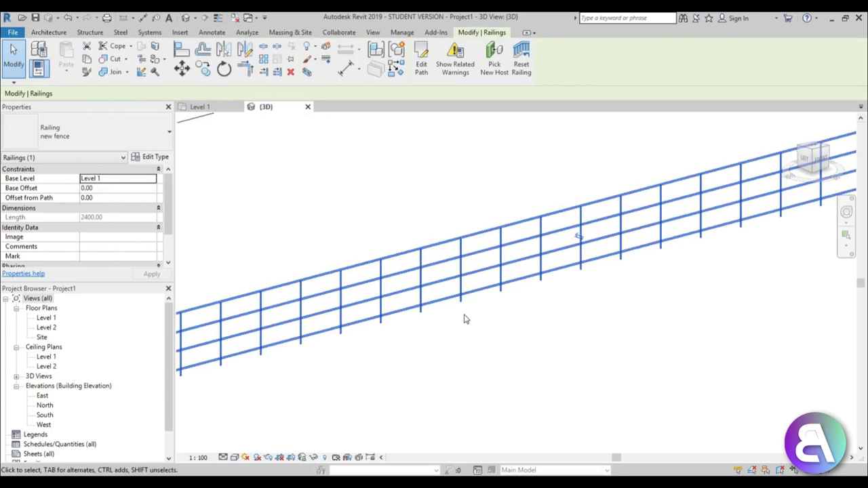
pyautogui.keyDown('shift'); pyautogui.moveTo(452, 306); pyautogui.dragTo(407, 292, button='middle'); pyautogui.keyUp('shift')
pyautogui.hotkey('alt', 'Tab')
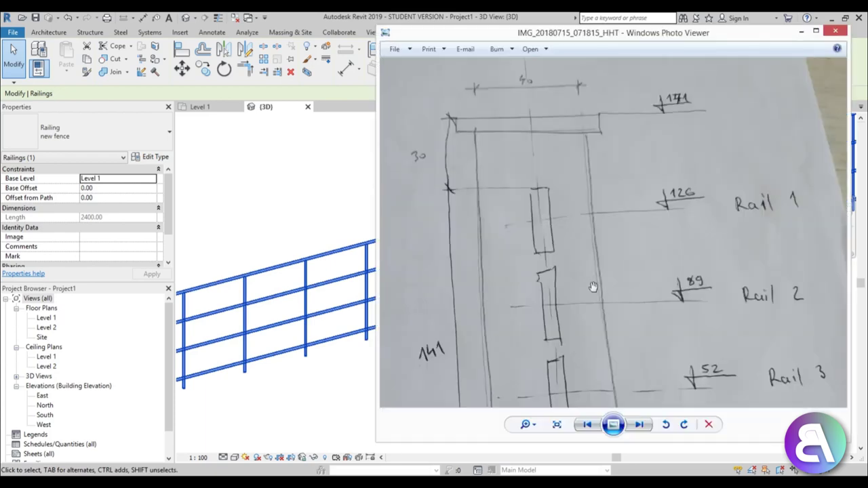
pyautogui.scroll(-3, 560, 325)
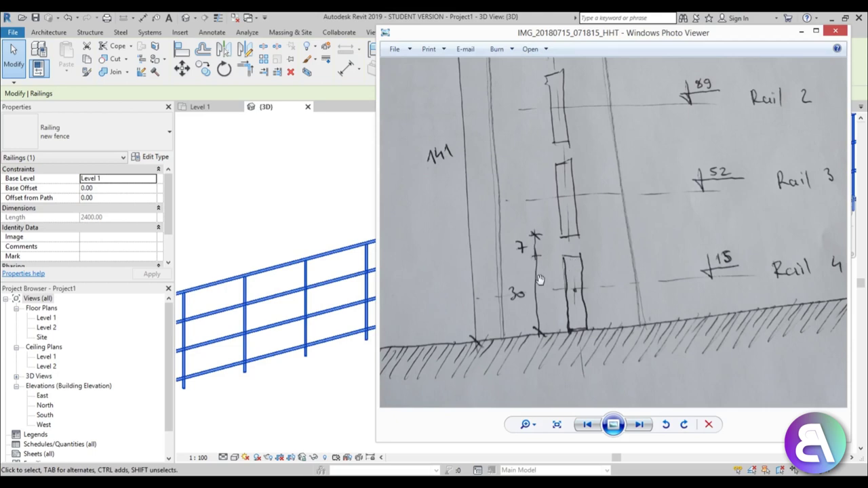
pyautogui.click(184, 153)
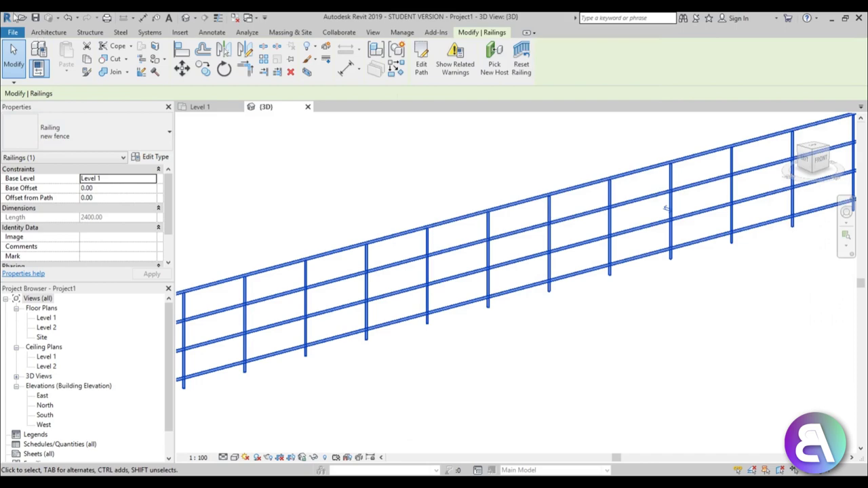
# Create a new family from the Metric Profile template in the English family templates folder
pyautogui.click(13, 31)
pyautogui.moveTo(43, 70)
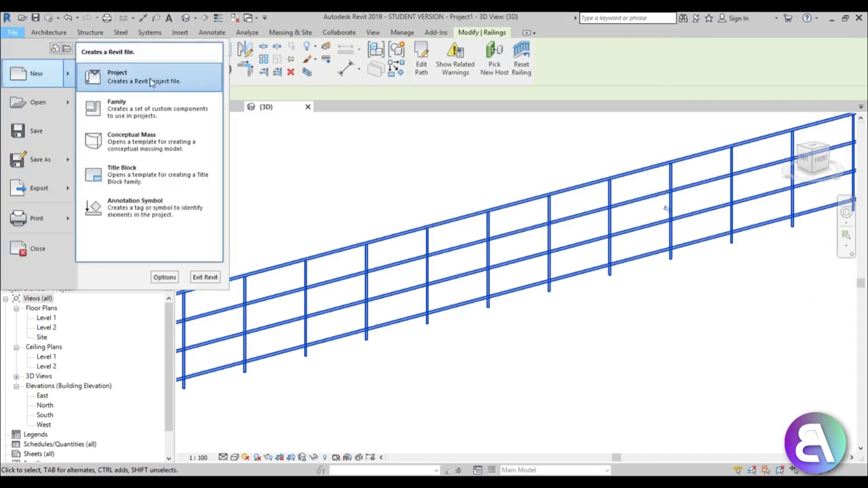
pyautogui.click(163, 108)
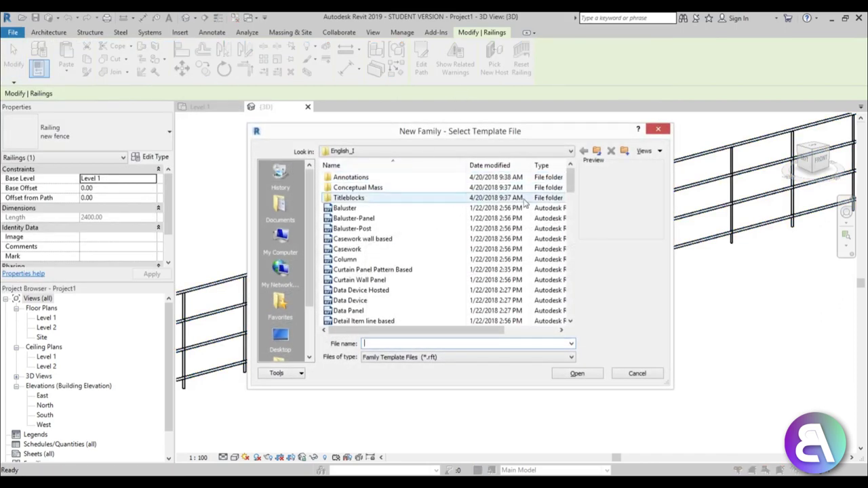
pyautogui.click(597, 150)
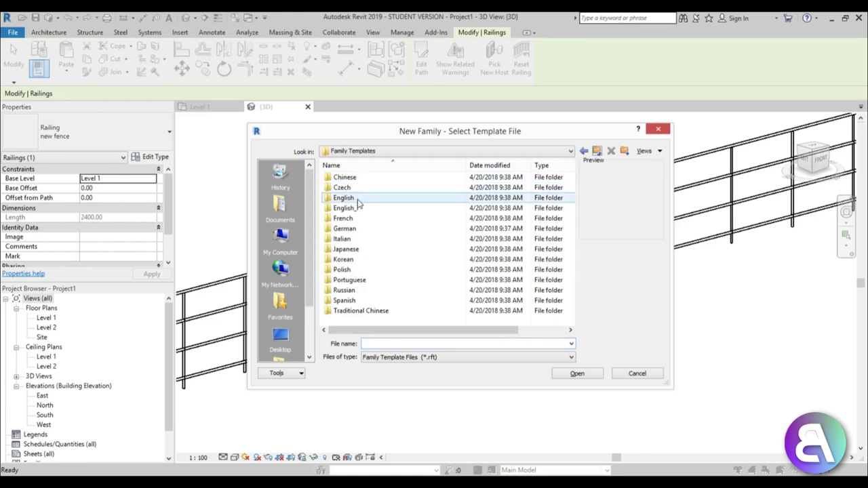
pyautogui.doubleClick(356, 198)
pyautogui.moveTo(570, 183); pyautogui.dragTo(571, 250)
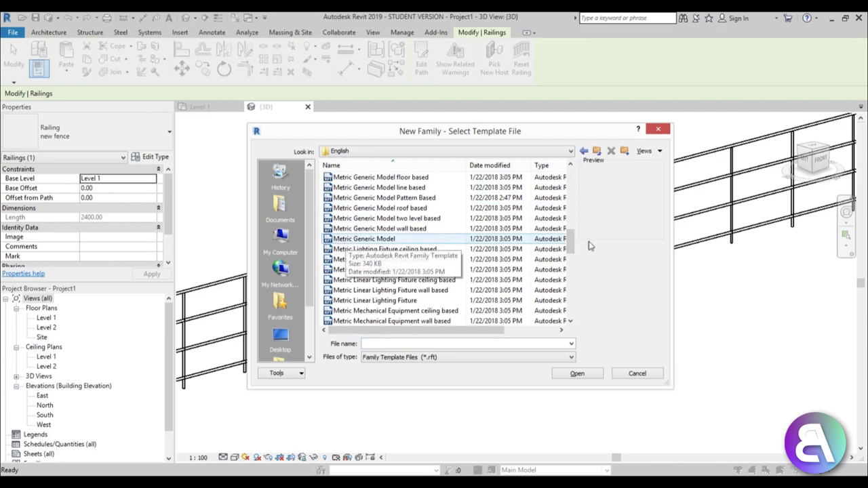
pyautogui.moveTo(571, 240); pyautogui.dragTo(571, 268)
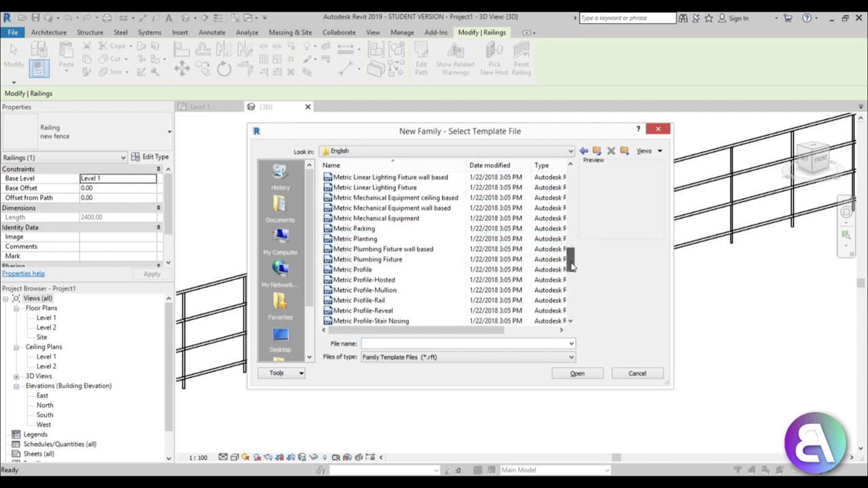
pyautogui.click(354, 272)
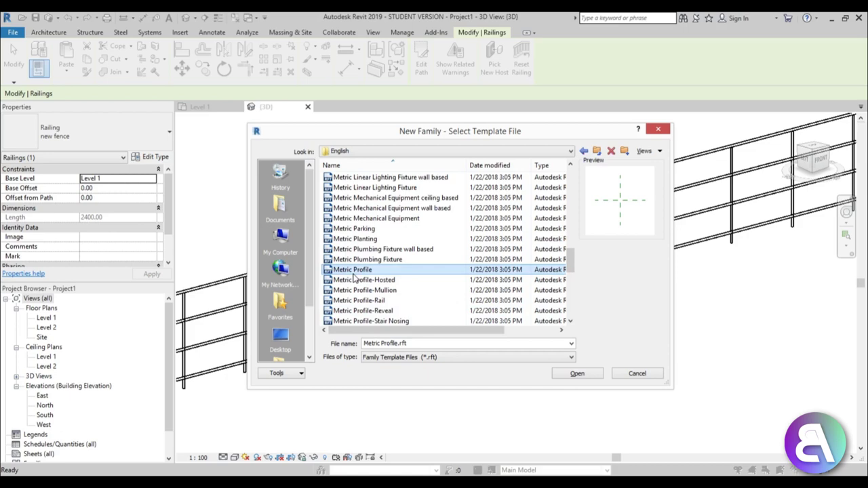
pyautogui.doubleClick(353, 272)
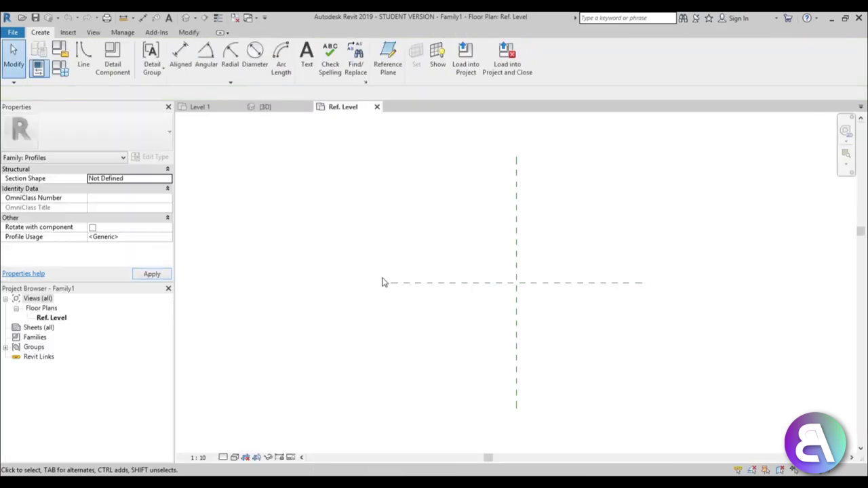
# Draw an upright rectangle about 100 mm wide and 280 mm high around the intersection of the reference planes
pyautogui.click(83, 54)
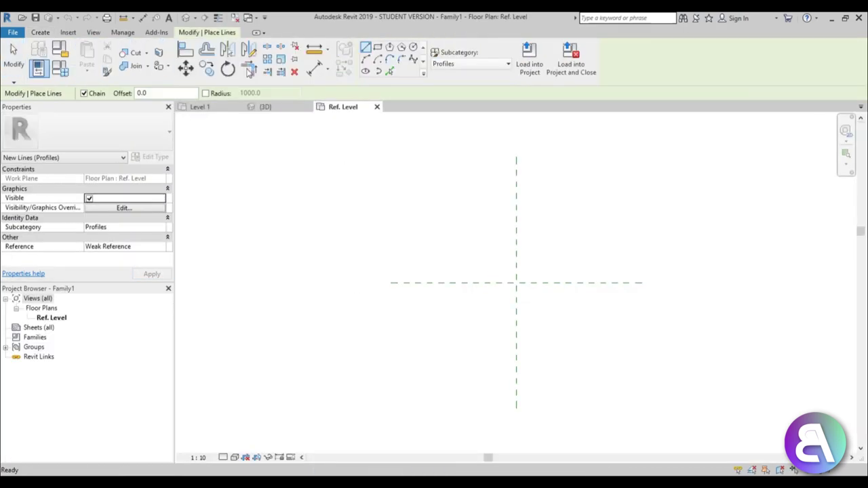
pyautogui.click(505, 256)
pyautogui.click(526, 318)
pyautogui.scroll(3, 530, 307)
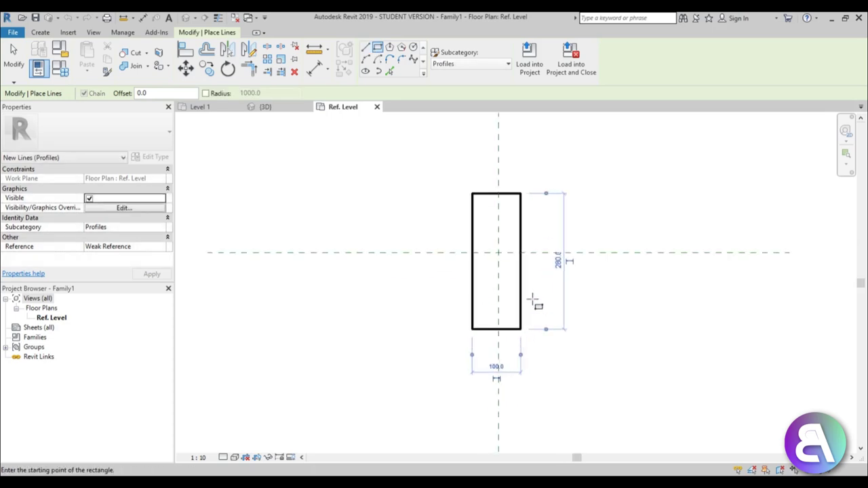
pyautogui.press('Escape')
pyautogui.press('Escape')
# Set the distance from the rectangle's bottom line to the horizontal reference plane to 150 mm
pyautogui.click(491, 330)
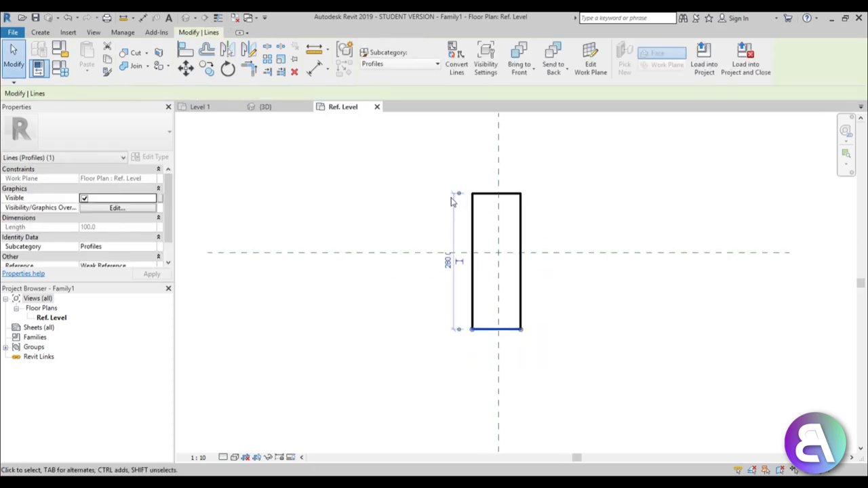
pyautogui.moveTo(453, 201); pyautogui.dragTo(456, 253)
pyautogui.click(447, 291)
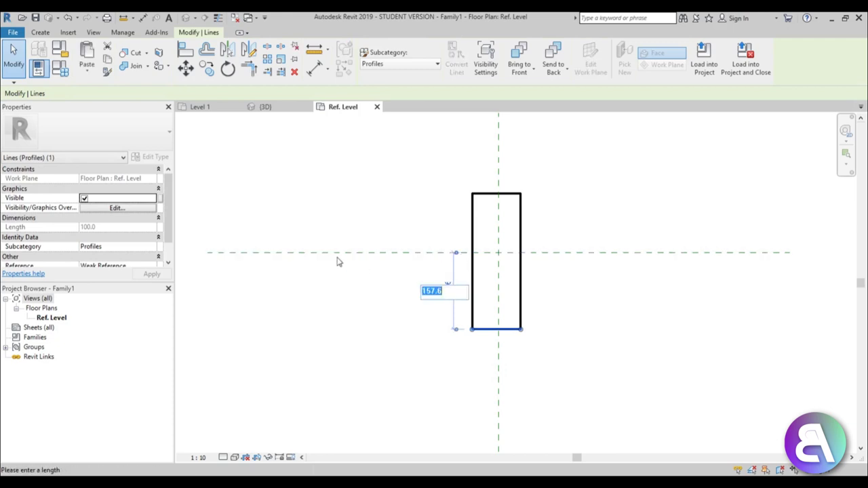
pyautogui.write('150')
pyautogui.press('Return')
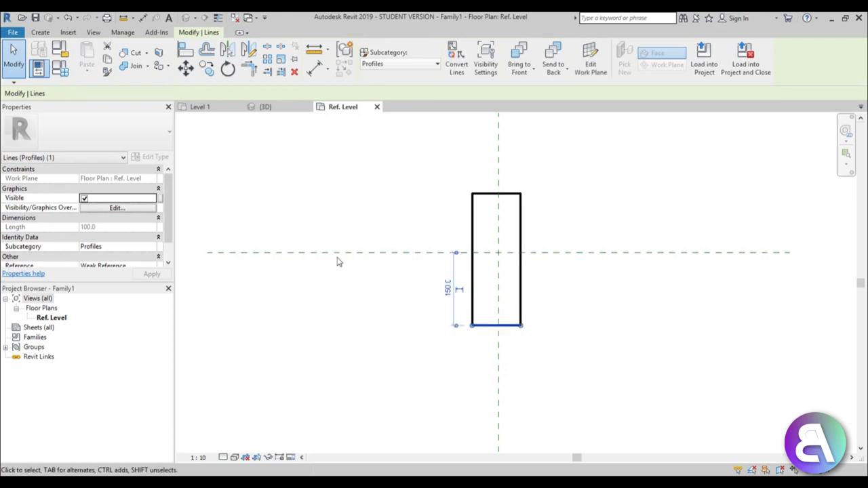
# Set the rectangle's height to 300 mm by moving its upper line
pyautogui.click(515, 195)
pyautogui.click(534, 260)
pyautogui.write('300')
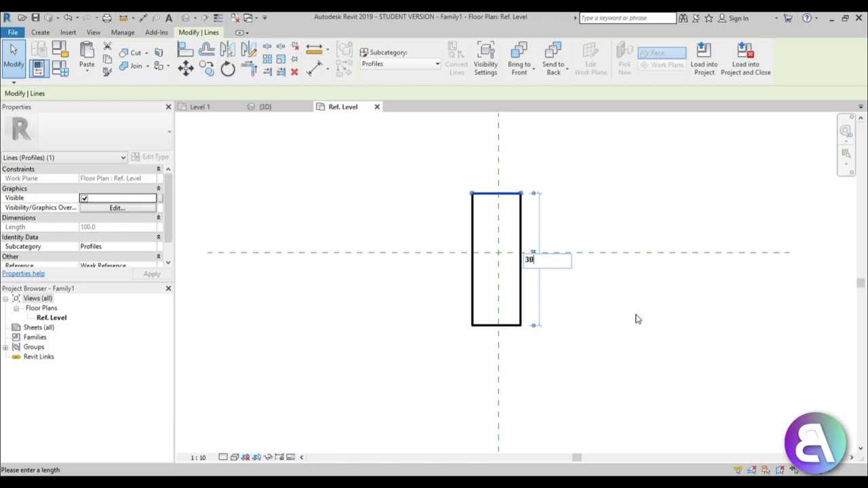
pyautogui.press('Return')
pyautogui.click(630, 310)
# Set the rectangle's two vertical lines 35 mm from the vertical reference plane on either side
pyautogui.click(521, 272)
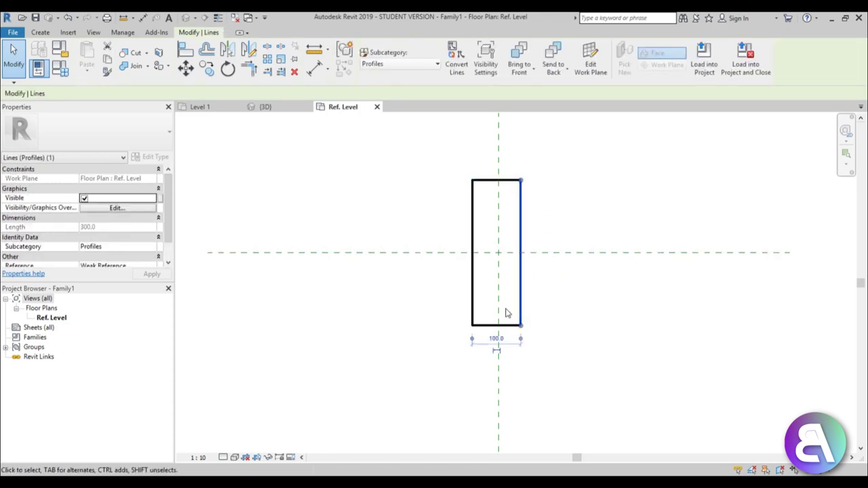
pyautogui.click(509, 340)
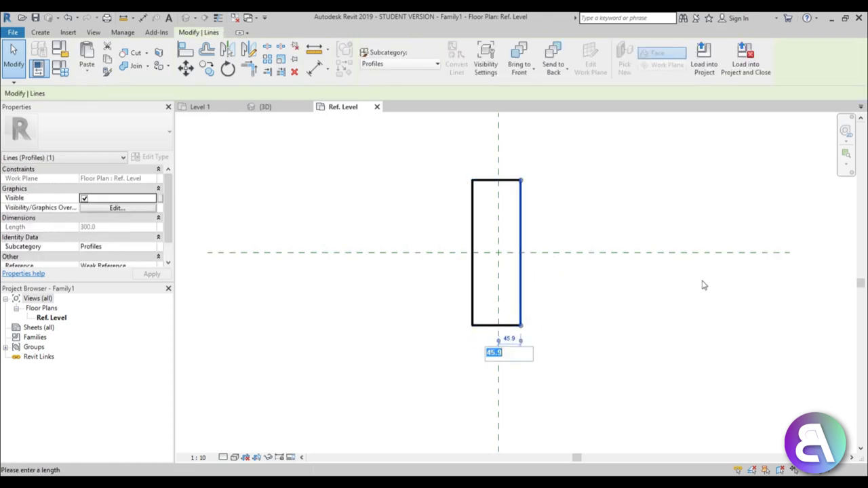
pyautogui.write('35')
pyautogui.press('Return')
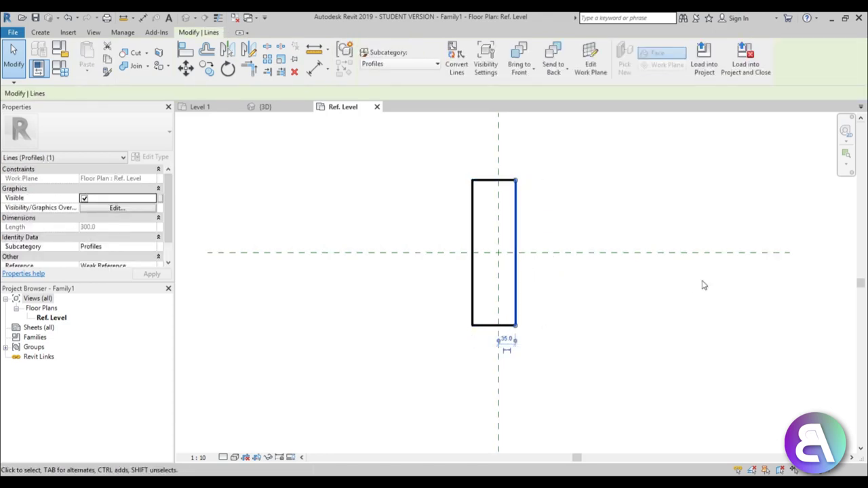
pyautogui.click(473, 300)
pyautogui.click(493, 158)
pyautogui.write('35')
pyautogui.press('Return')
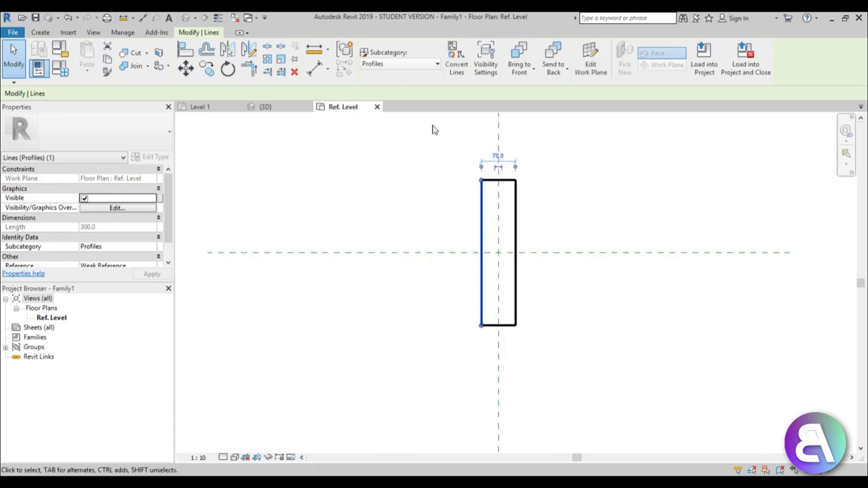
pyautogui.click(328, 193)
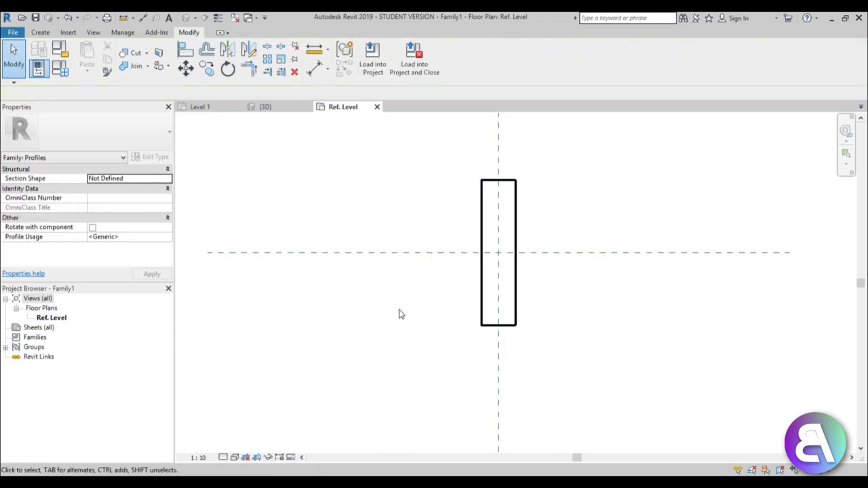
# Load the profile into the project and open the fence type's rail structure from the 3D view
pyautogui.click(372, 68)
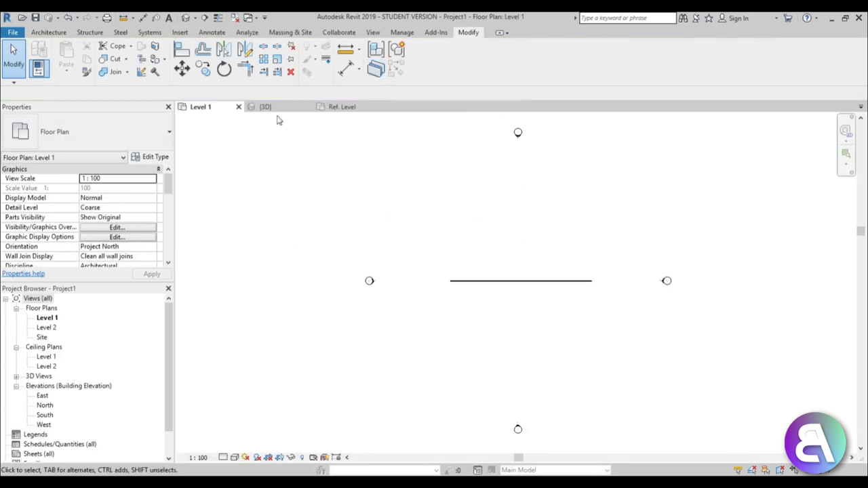
pyautogui.click(184, 17)
pyautogui.click(517, 297)
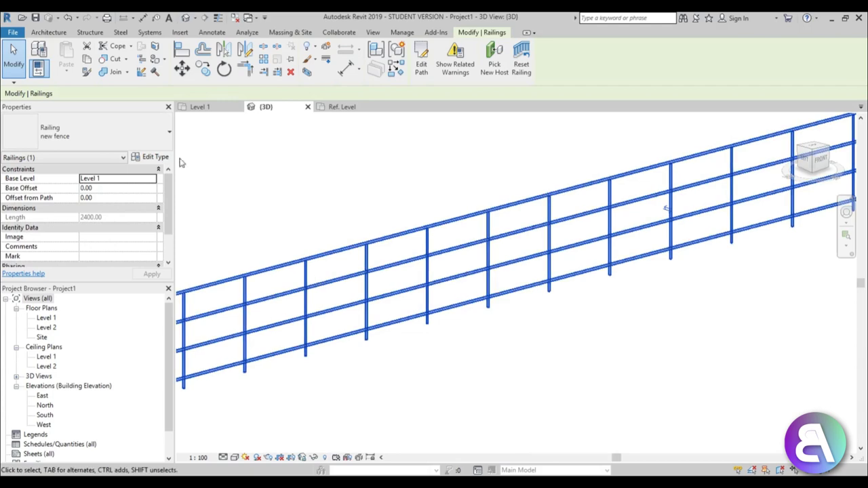
pyautogui.click(154, 158)
pyautogui.click(411, 208)
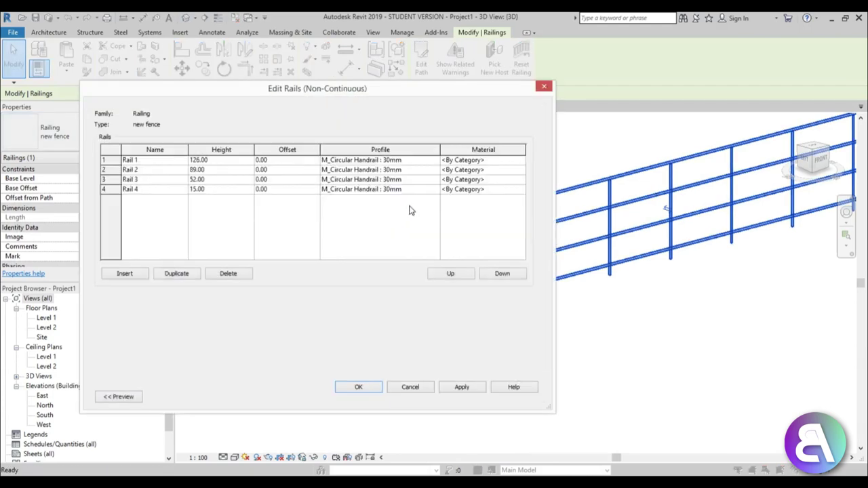
# Assign the Family1 : Family1 profile to Rail 1, Rail 2, Rail 3 and Rail 4
pyautogui.click(434, 160)
pyautogui.click(435, 161)
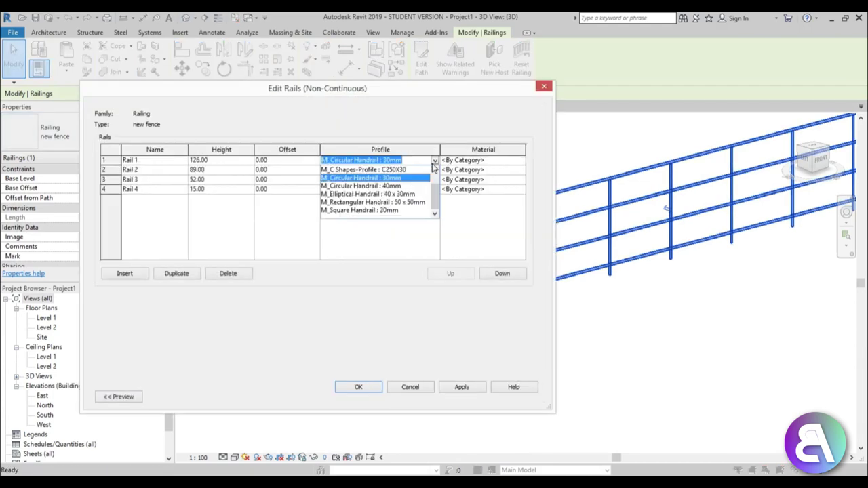
pyautogui.moveTo(435, 198); pyautogui.dragTo(435, 181)
pyautogui.click(372, 178)
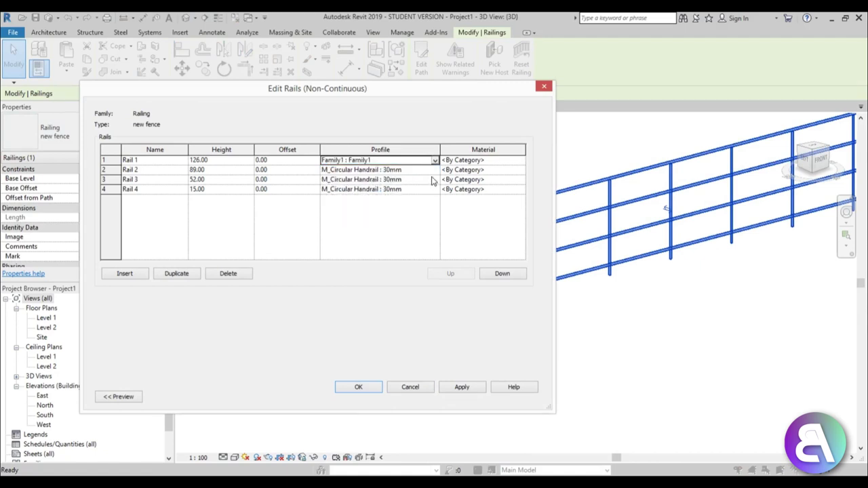
pyautogui.click(435, 170)
pyautogui.click(373, 187)
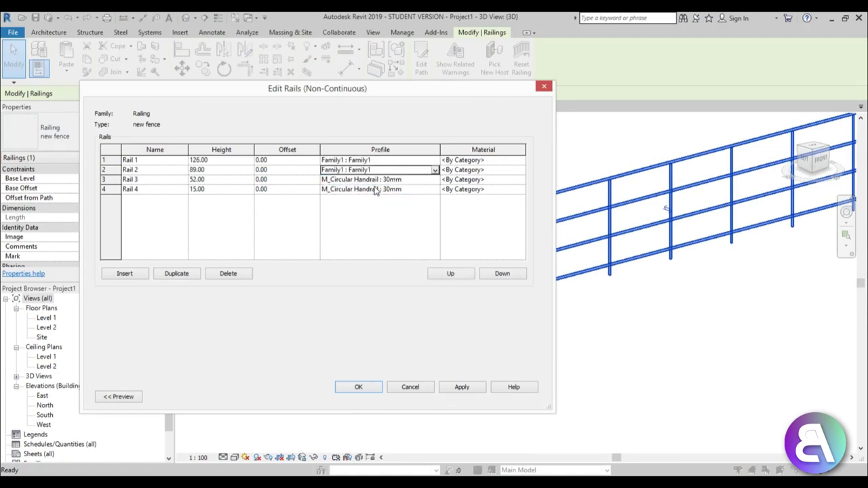
pyautogui.click(435, 179)
pyautogui.click(435, 179)
pyautogui.click(400, 198)
pyautogui.click(434, 190)
pyautogui.click(435, 189)
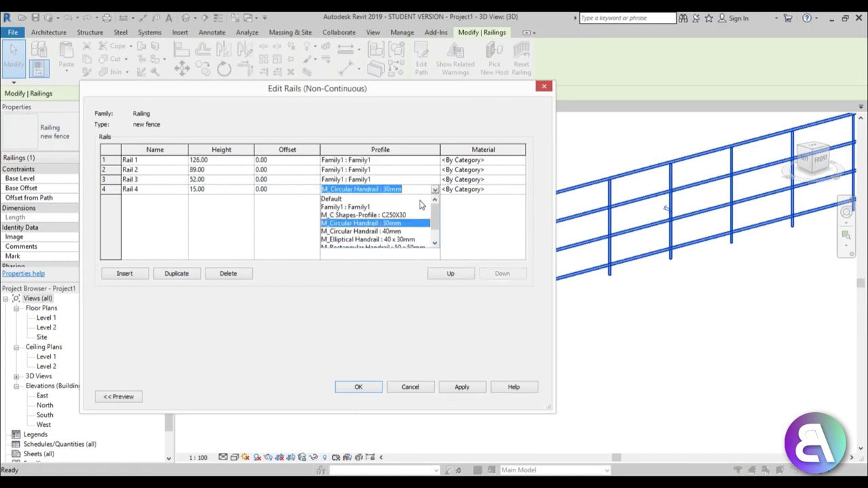
pyautogui.click(420, 206)
# Set the material of Rail 1 to Aluminium
pyautogui.click(521, 161)
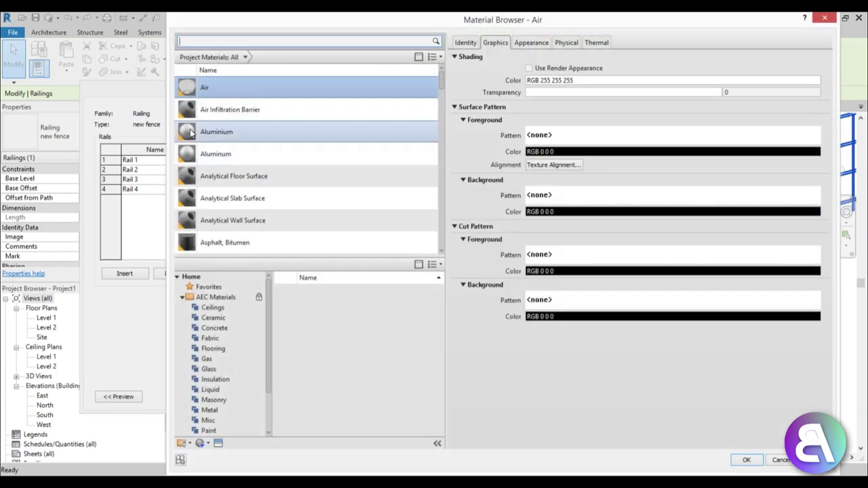
pyautogui.click(219, 134)
pyautogui.click(746, 460)
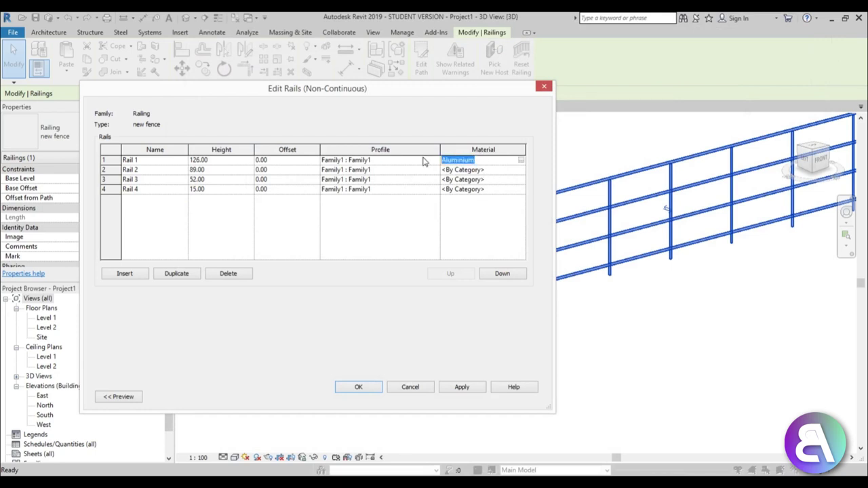
# Set the material of Rails 2, 3 and 4 to Aluminium and apply the rail structure to the fence type
pyautogui.click(498, 171)
pyautogui.write('Aluminium')
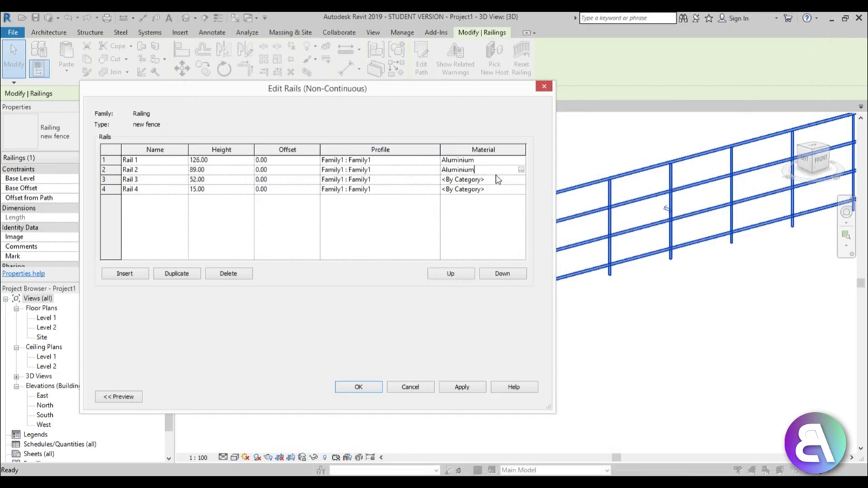
pyautogui.click(499, 180)
pyautogui.write('Aluminium')
pyautogui.click(491, 190)
pyautogui.write('Aluminium')
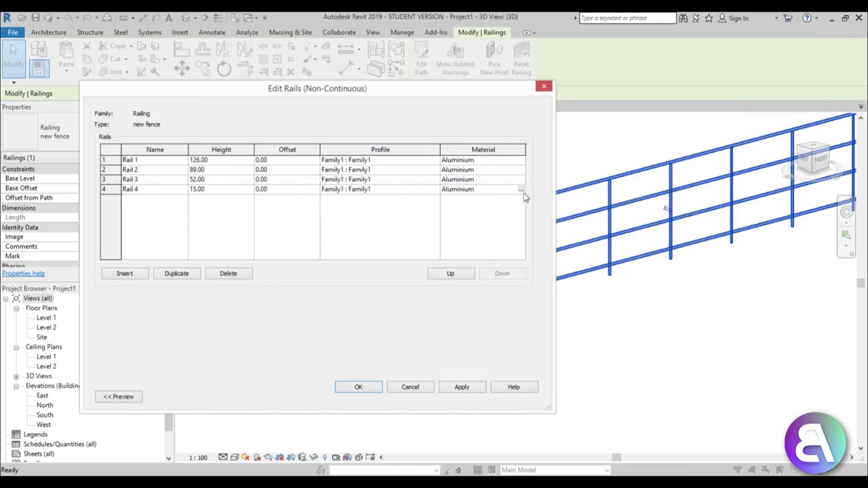
pyautogui.click(522, 190)
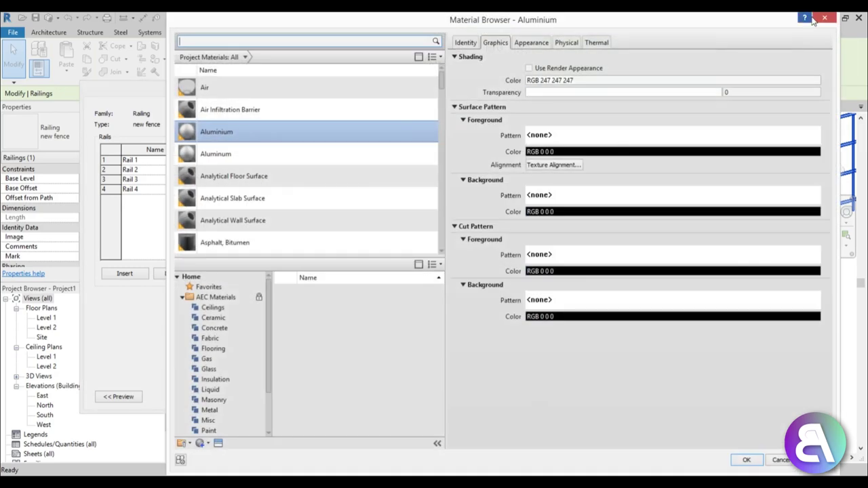
pyautogui.click(823, 18)
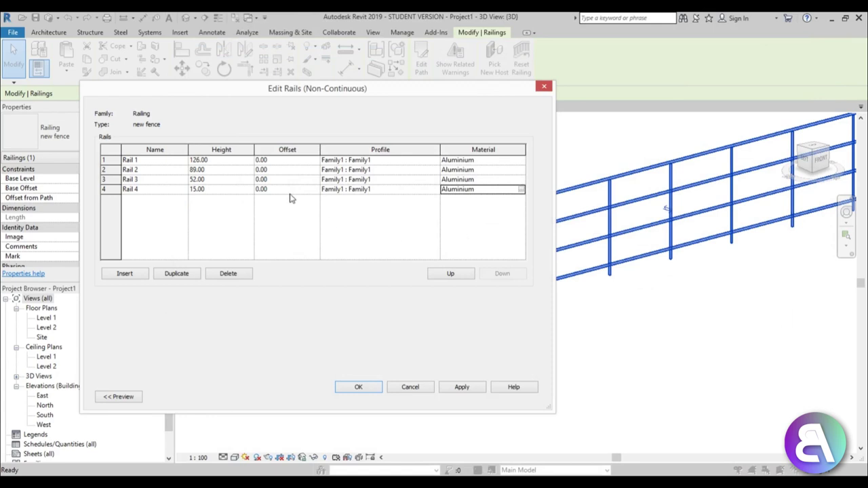
pyautogui.click(463, 387)
pyautogui.click(358, 387)
pyautogui.click(519, 396)
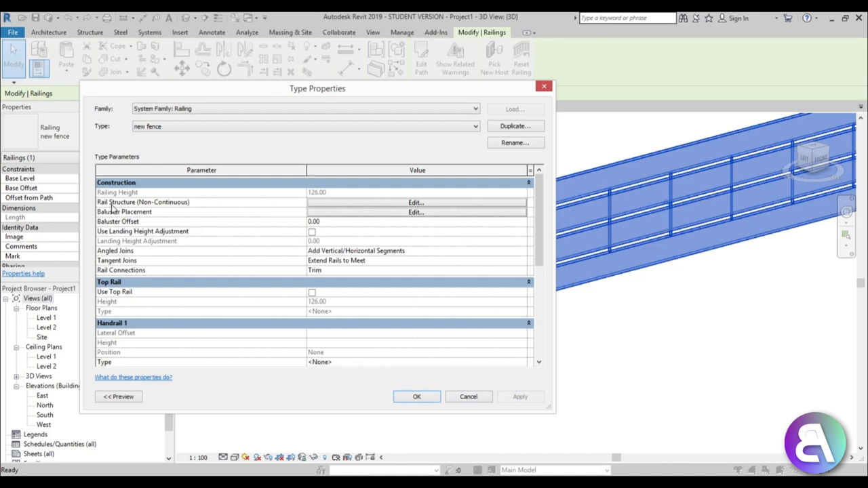
# Review the fence type's rail structure and baluster placement, and close them without changes
pyautogui.click(361, 203)
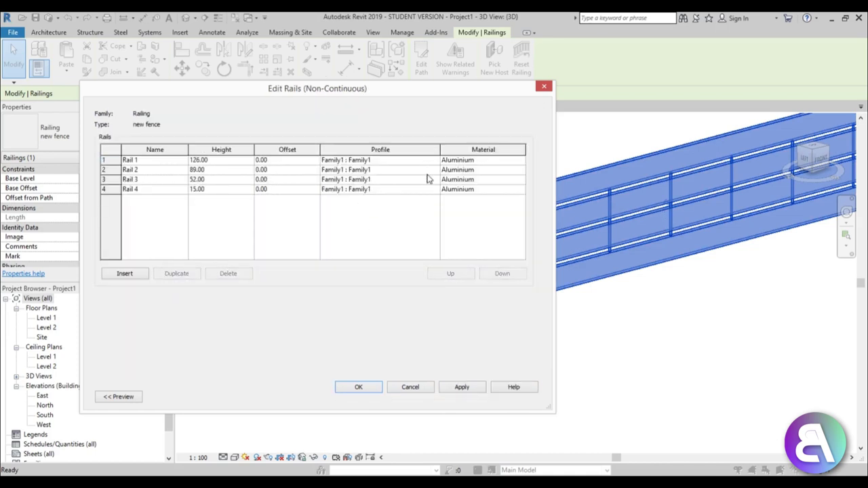
pyautogui.click(419, 388)
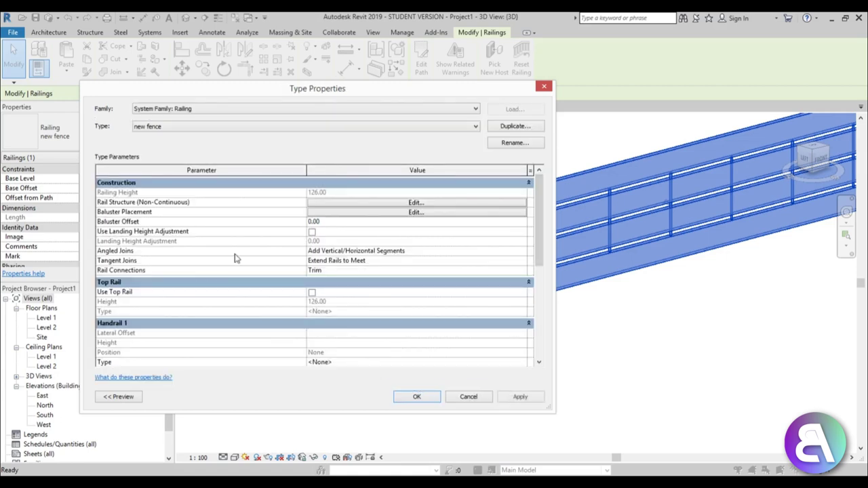
pyautogui.click(340, 213)
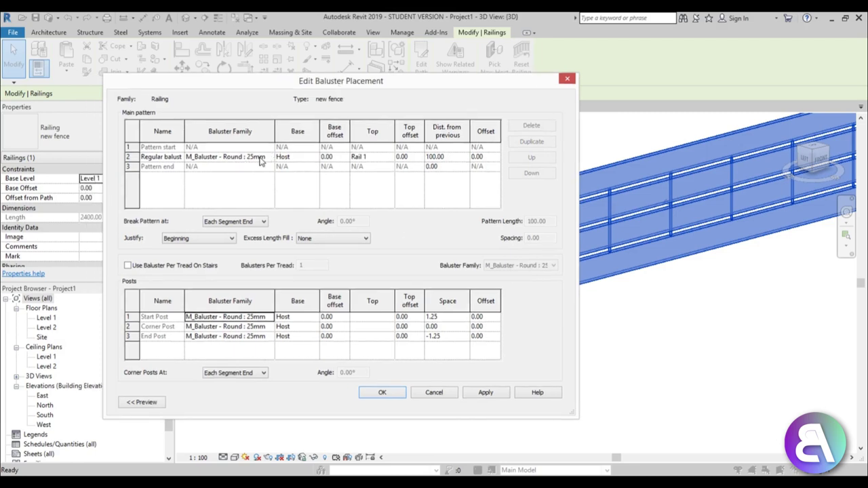
pyautogui.click(435, 397)
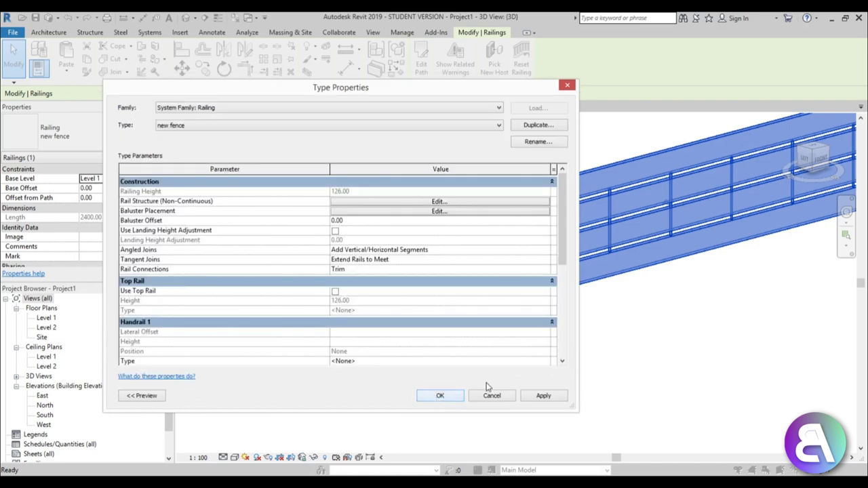
pyautogui.click(477, 399)
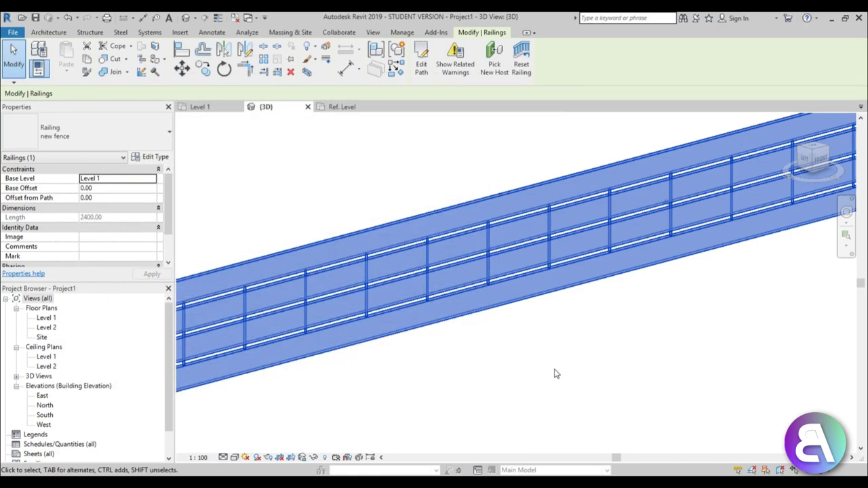
pyautogui.press('Escape')
# Create a new family from the Metric Baluster-Post template in the English family templates folder
pyautogui.click(14, 33)
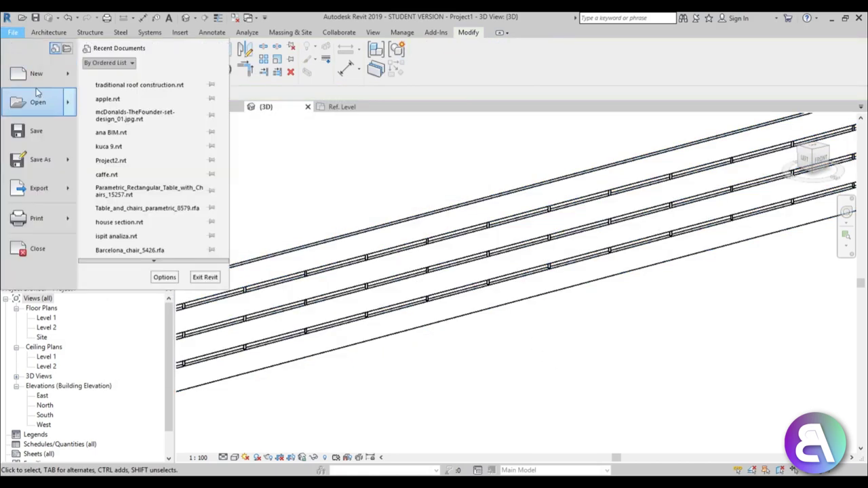
pyautogui.moveTo(46, 80)
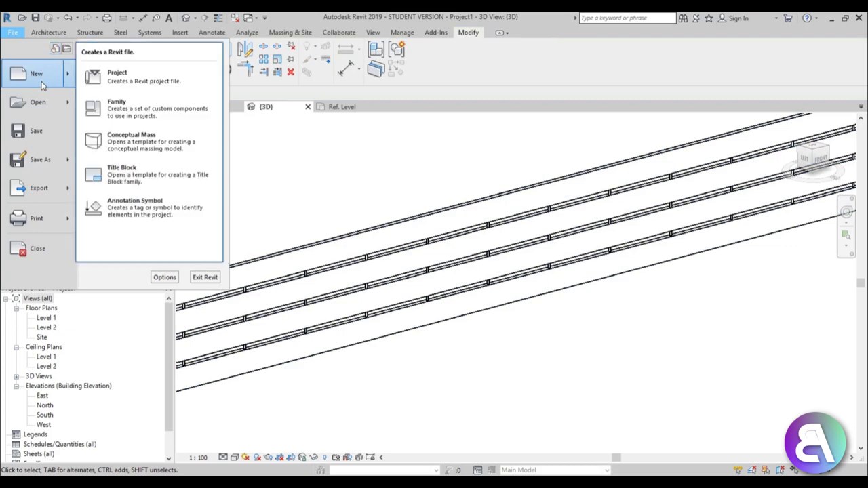
pyautogui.click(133, 110)
pyautogui.click(597, 151)
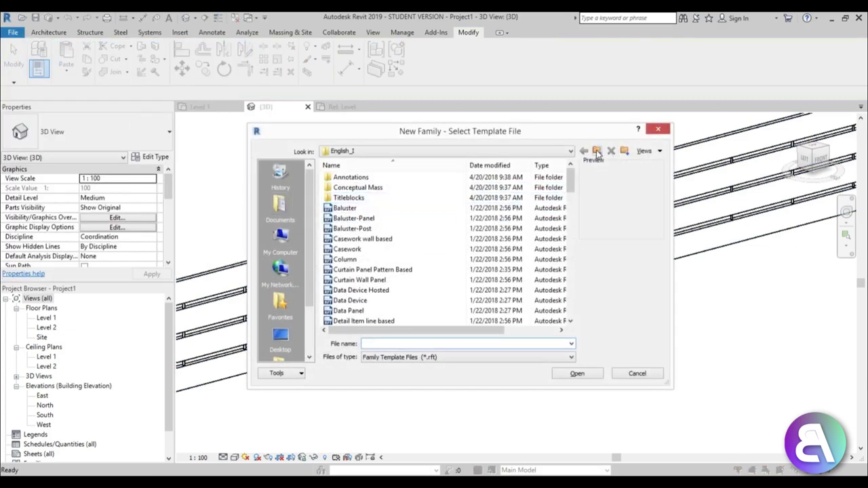
pyautogui.doubleClick(353, 198)
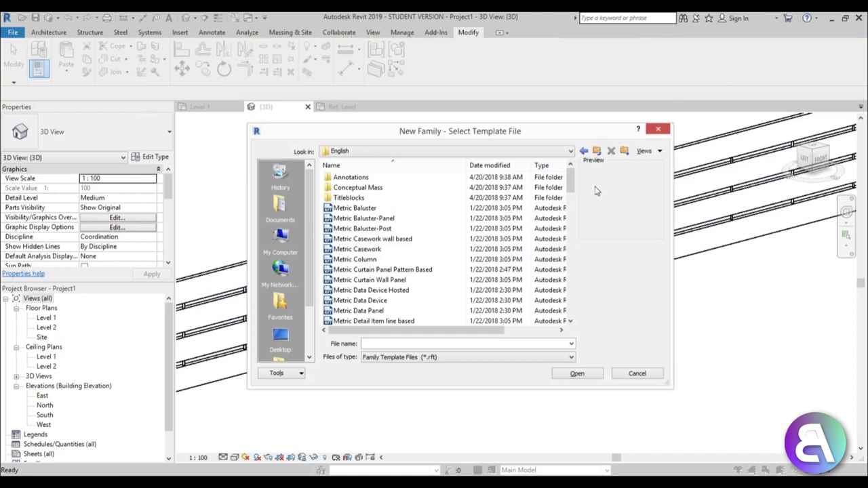
pyautogui.moveTo(570, 180); pyautogui.dragTo(570, 178)
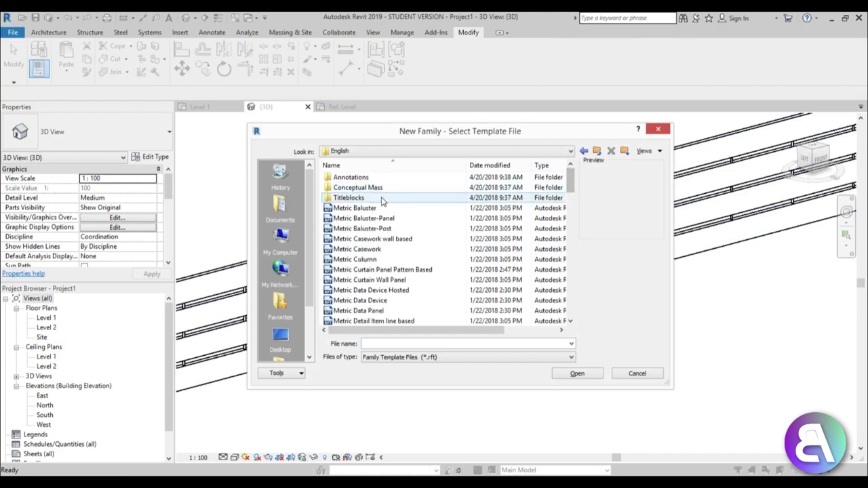
pyautogui.click(354, 209)
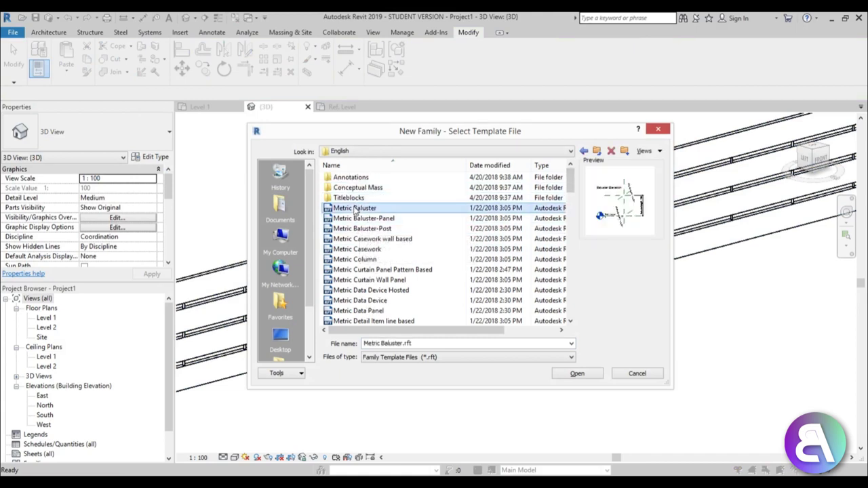
pyautogui.click(360, 229)
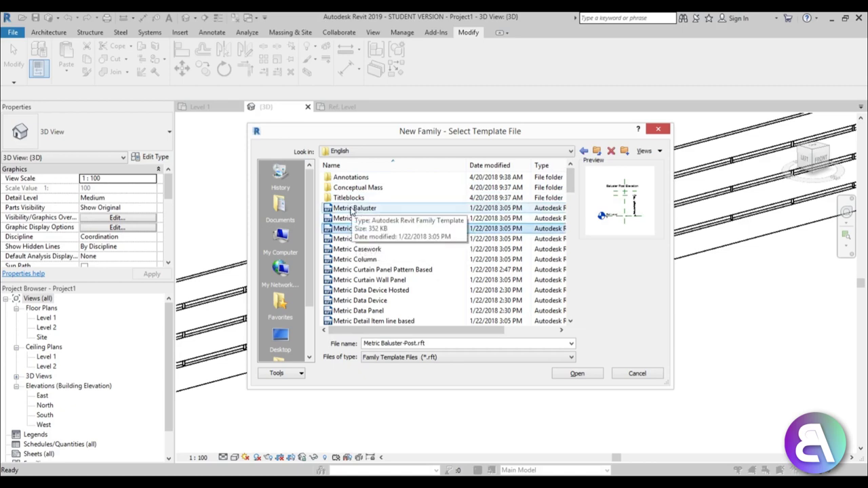
pyautogui.doubleClick(352, 234)
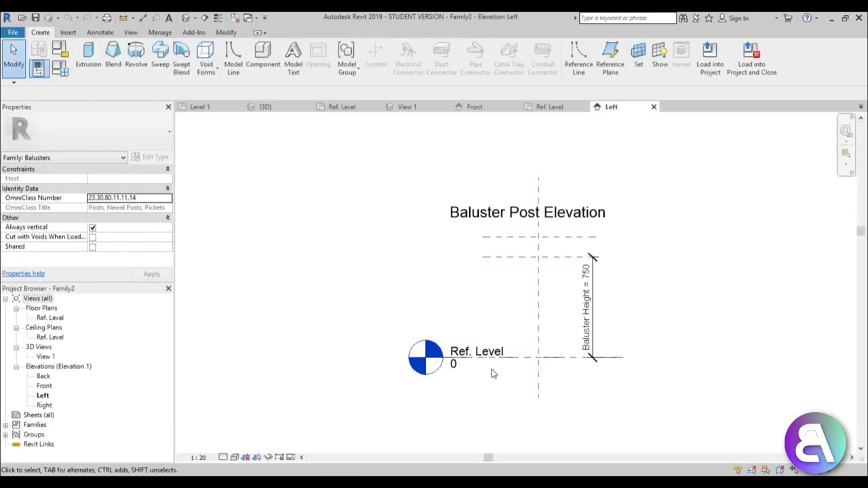
# Set the Baluster Height parameter of the family to 1260 mm and apply it
pyautogui.scroll(2, 438, 297)
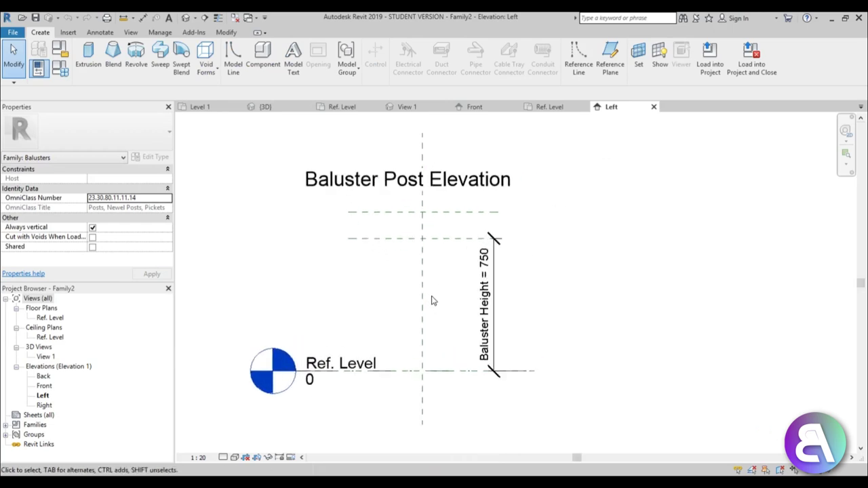
pyautogui.click(434, 238)
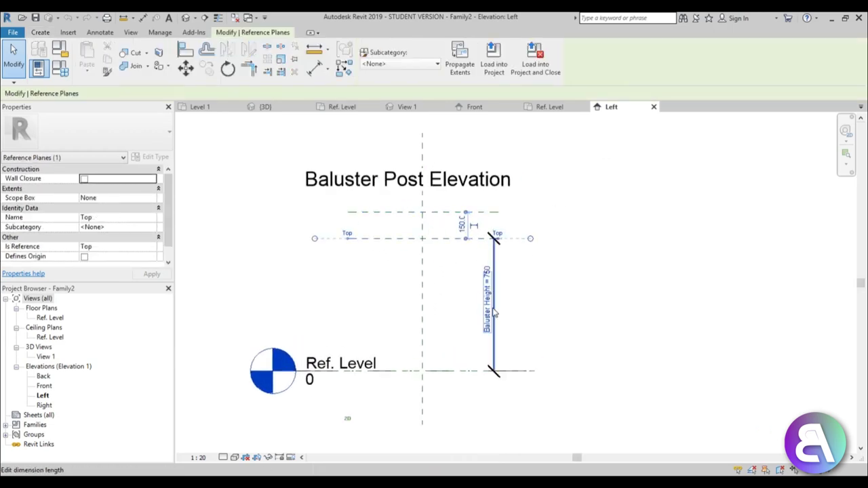
pyautogui.click(380, 282)
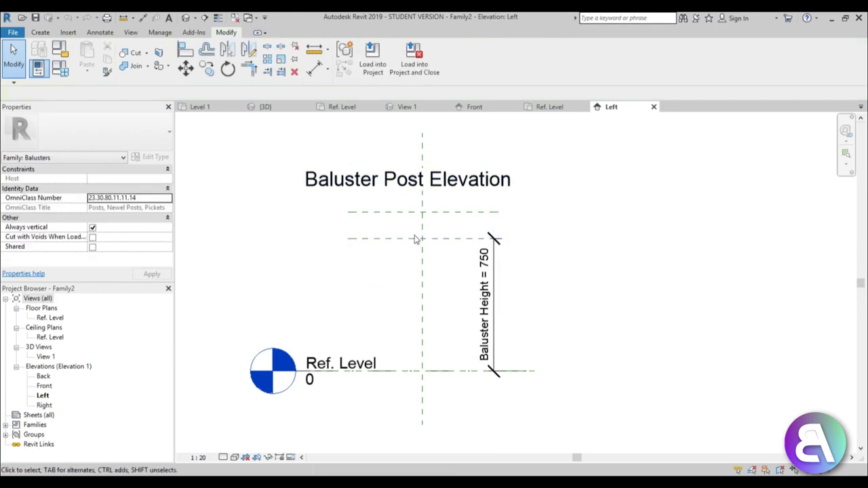
pyautogui.click(60, 68)
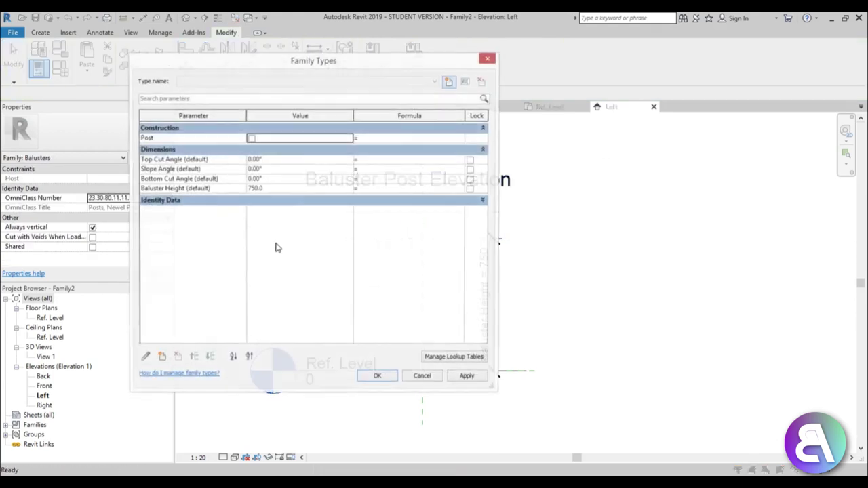
pyautogui.click(276, 190)
pyautogui.write('126')
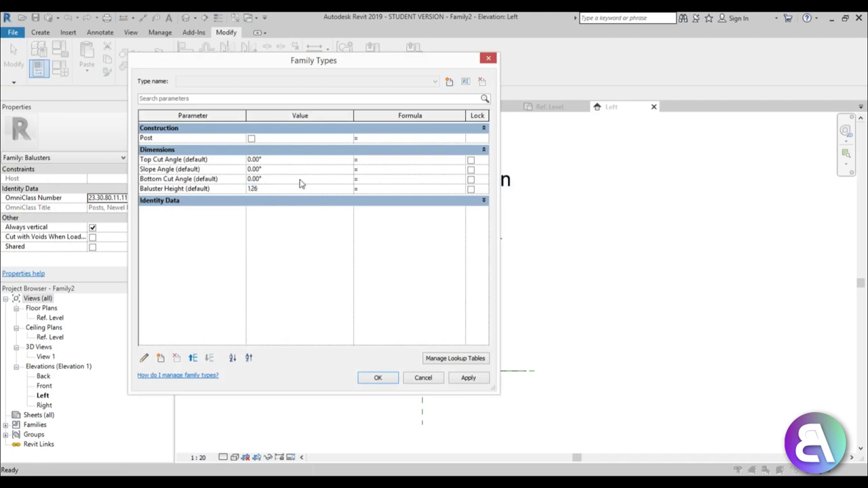
pyautogui.write('0')
pyautogui.press('Tab')
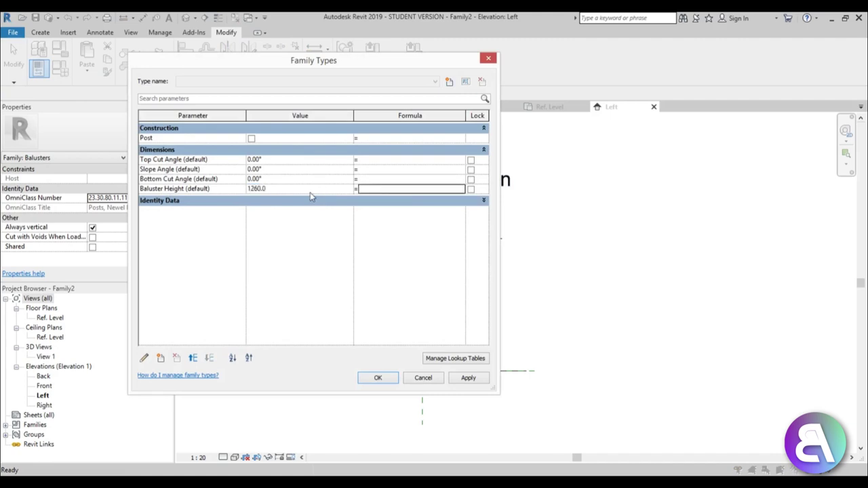
pyautogui.click(469, 377)
pyautogui.click(378, 378)
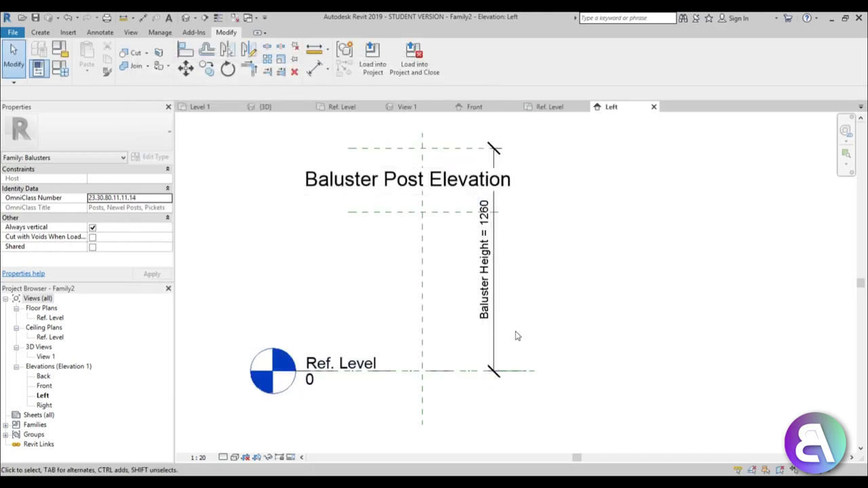
pyautogui.scroll(-1, 517, 255)
pyautogui.scroll(3, 428, 201)
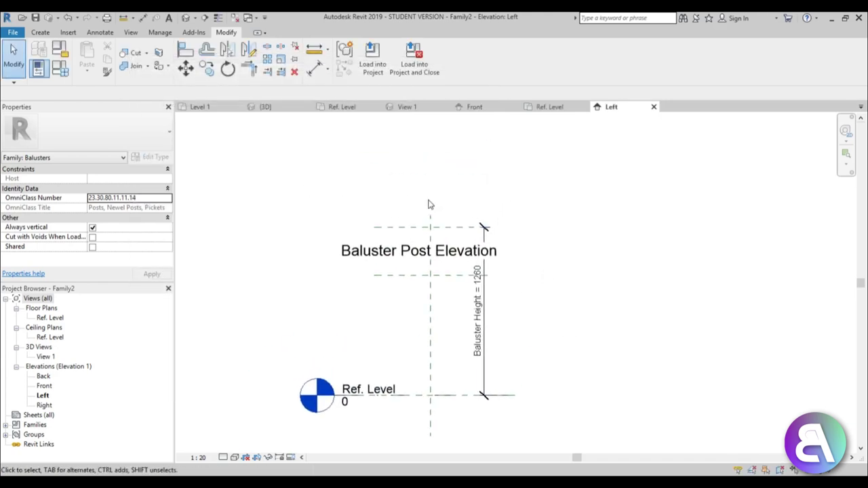
pyautogui.moveTo(428, 249); pyautogui.dragTo(408, 209, button='middle')
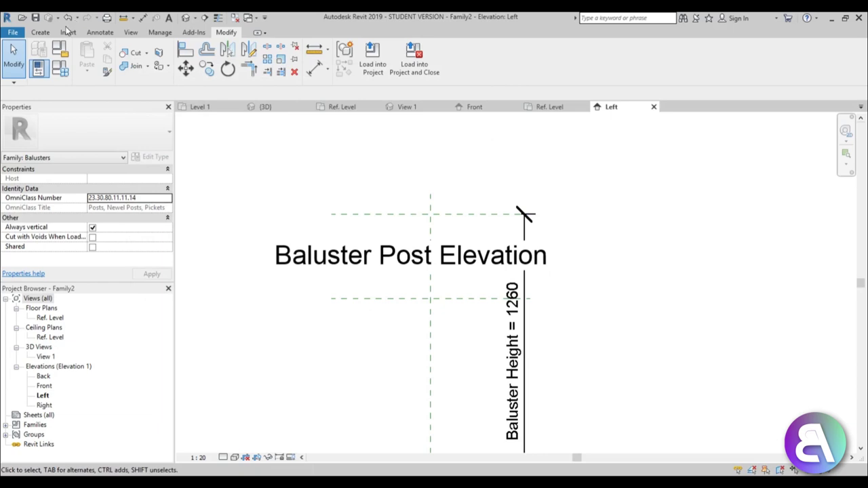
pyautogui.click(40, 32)
pyautogui.click(89, 59)
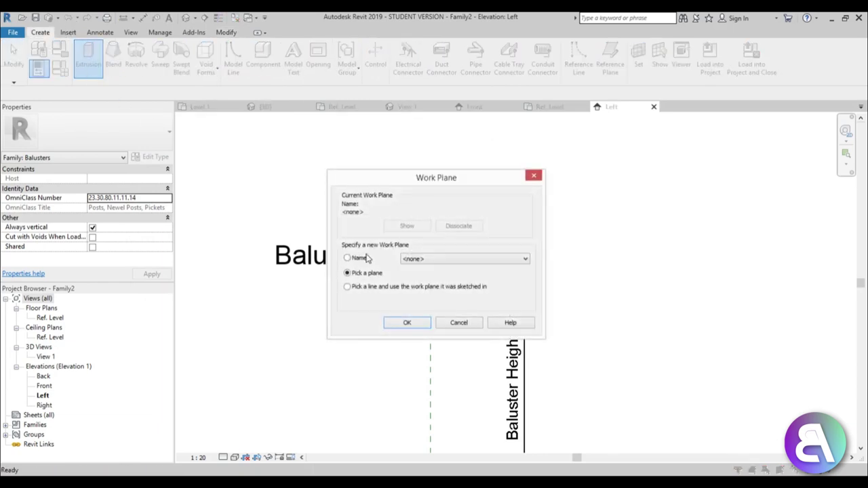
pyautogui.click(458, 323)
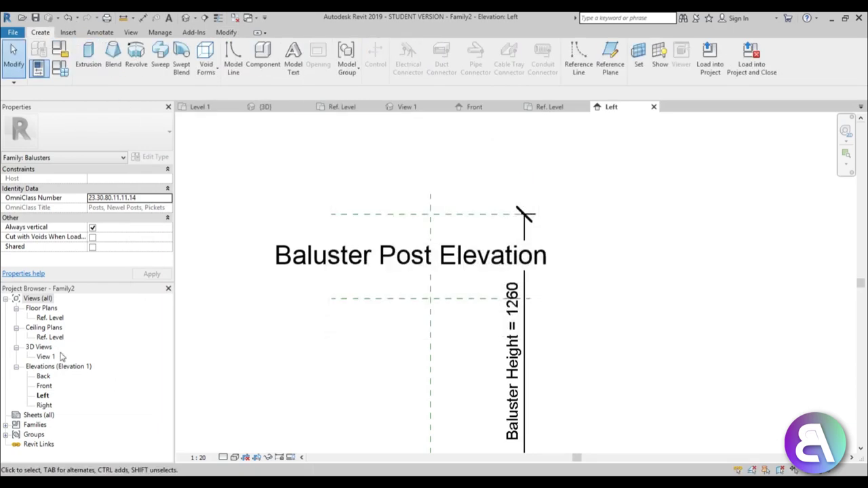
# In the Ref. Level floor plan, start an extrusion and sketch a rectangle about 105 × 120 mm around the intersection of the reference planes
pyautogui.doubleClick(49, 318)
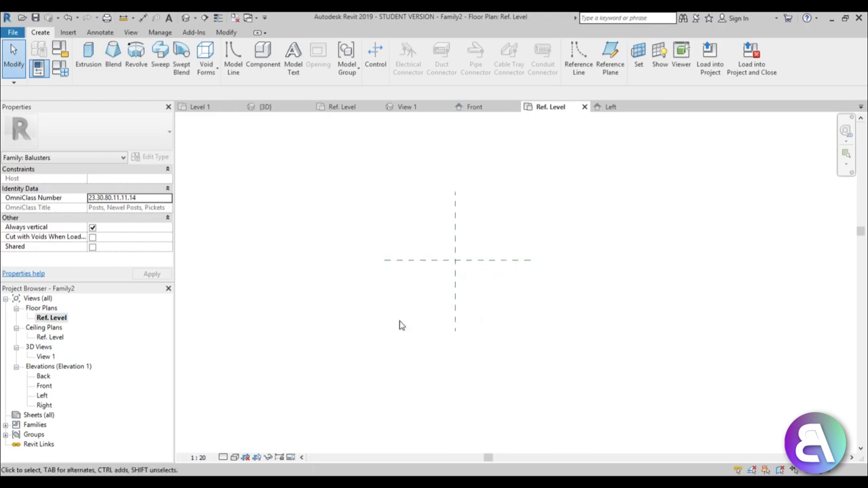
pyautogui.click(88, 57)
pyautogui.click(401, 47)
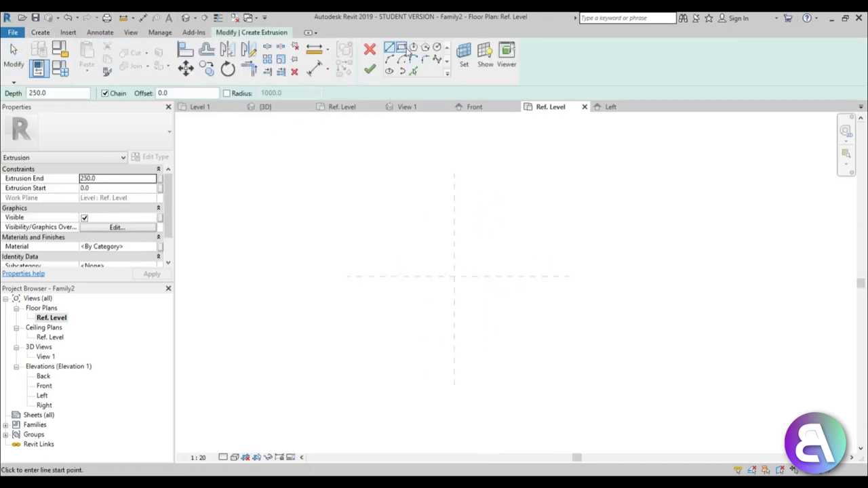
pyautogui.click(425, 249)
pyautogui.click(480, 310)
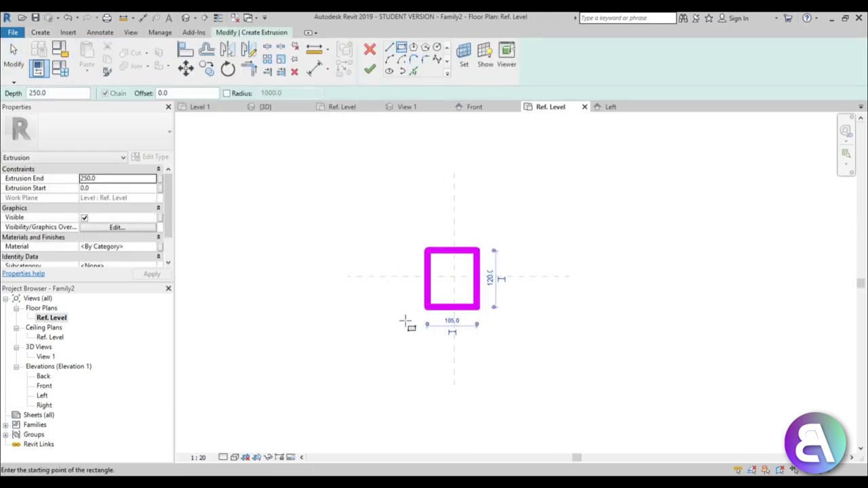
pyautogui.scroll(-2, 407, 318)
pyautogui.press('Escape')
pyautogui.press('Escape')
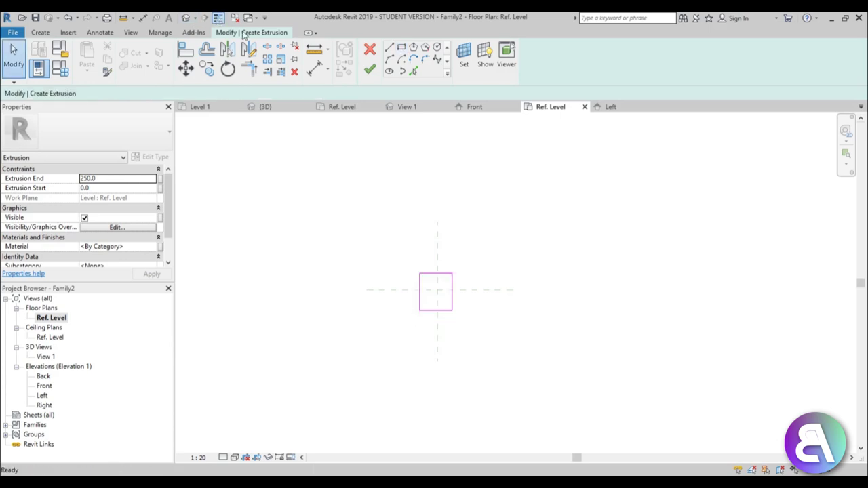
# Place the rectangle's right edge 200 mm from the vertical centre plane and set the rectangle's overall width to 400 mm
pyautogui.scroll(1, 475, 299)
pyautogui.click(454, 302)
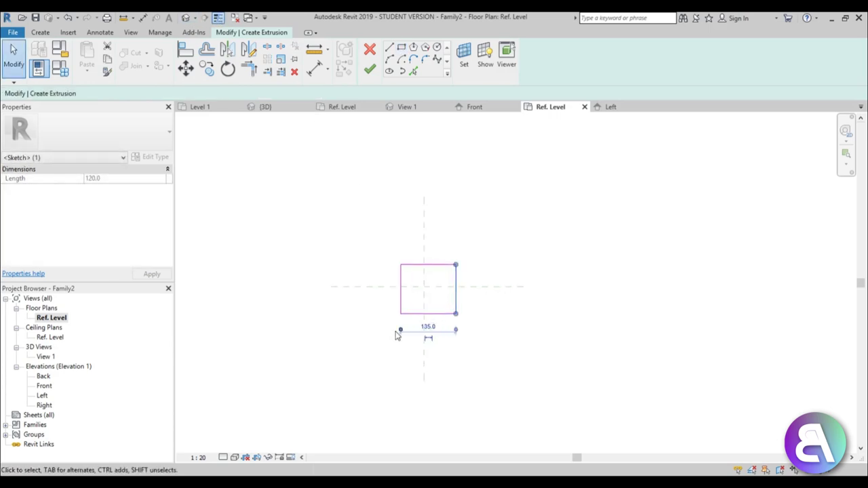
pyautogui.moveTo(399, 330); pyautogui.dragTo(432, 306)
pyautogui.click(440, 326)
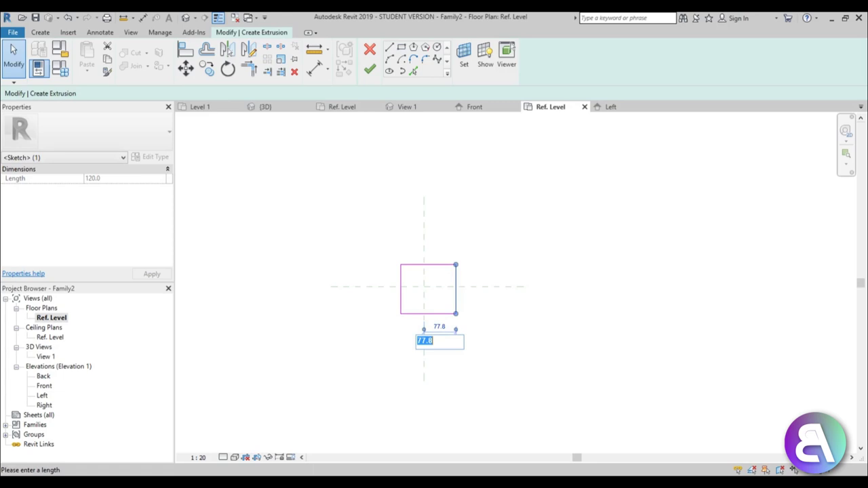
pyautogui.press('Return')
pyautogui.moveTo(399, 307); pyautogui.dragTo(384, 297)
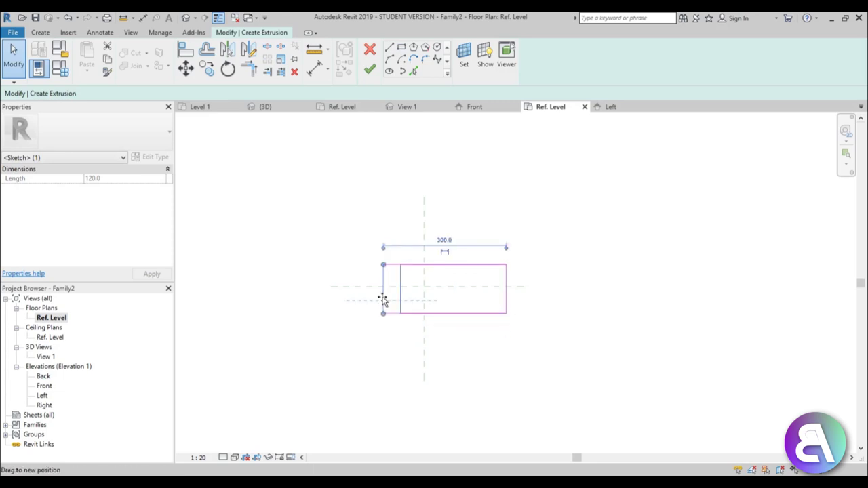
pyautogui.click(442, 241)
pyautogui.write('400')
pyautogui.press('Return')
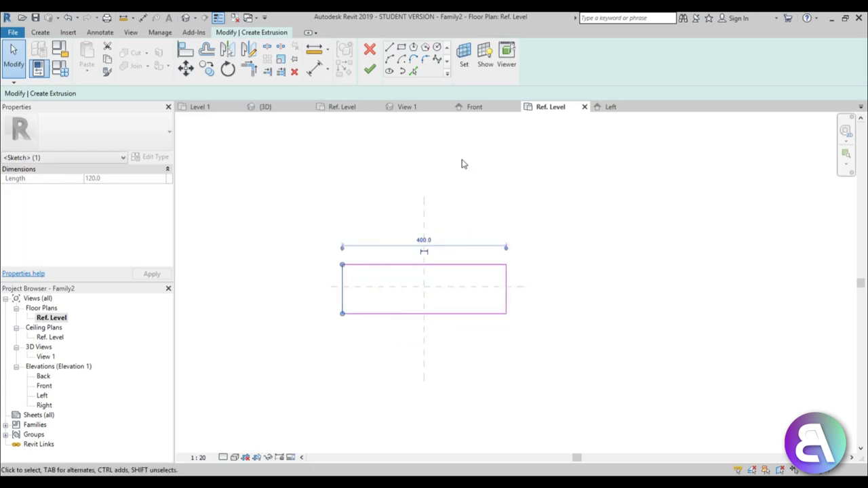
# Place the rectangle's top edge 200 mm from the horizontal centre plane
pyautogui.scroll(-3, 461, 159)
pyautogui.click(443, 227)
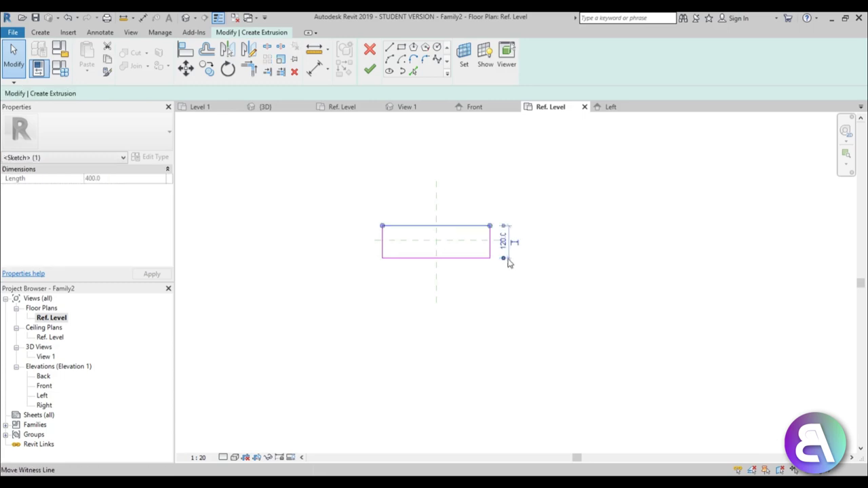
pyautogui.moveTo(506, 258); pyautogui.dragTo(486, 240)
pyautogui.click(501, 234)
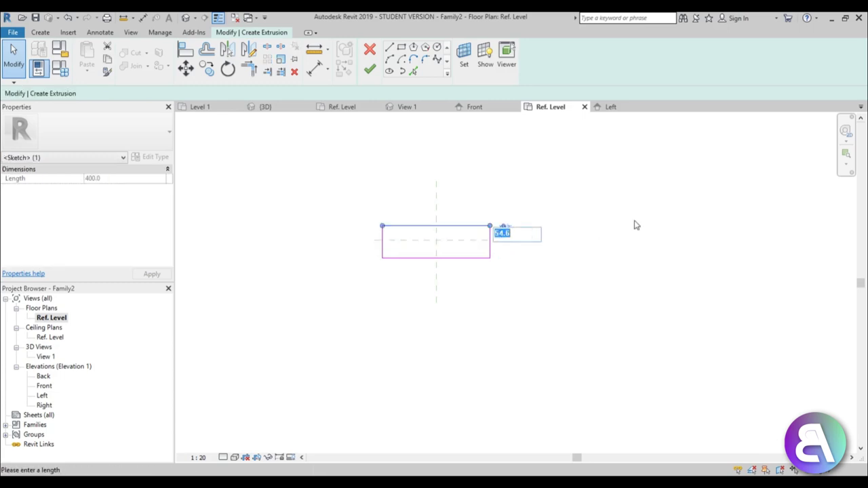
pyautogui.write('4')
pyautogui.write('200')
pyautogui.press('Return')
# Set the rectangle's overall depth in plan to 400 mm by moving its bottom edge, and finish the extrusion sketch
pyautogui.click(490, 257)
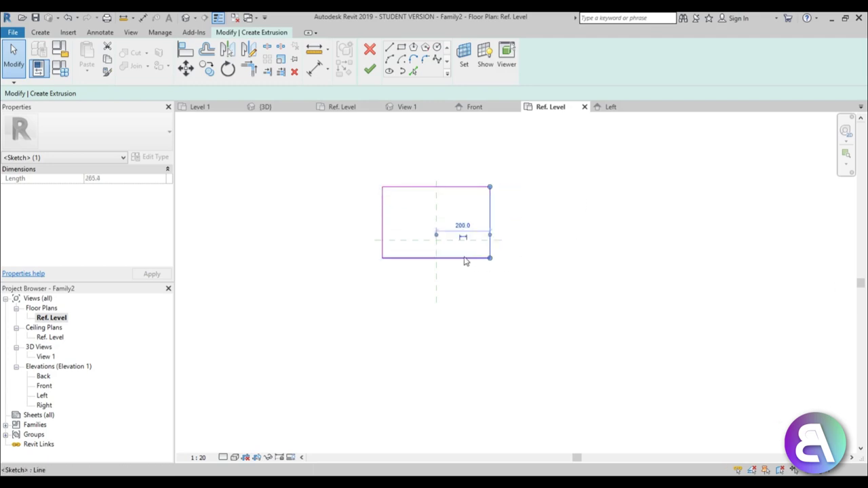
pyautogui.click(459, 258)
pyautogui.click(356, 222)
pyautogui.write('400')
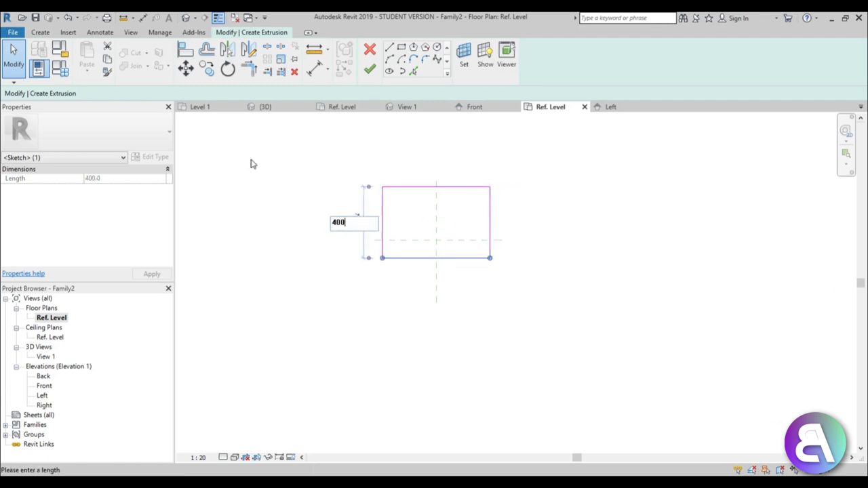
pyautogui.press('Return')
pyautogui.click(294, 131)
pyautogui.click(370, 69)
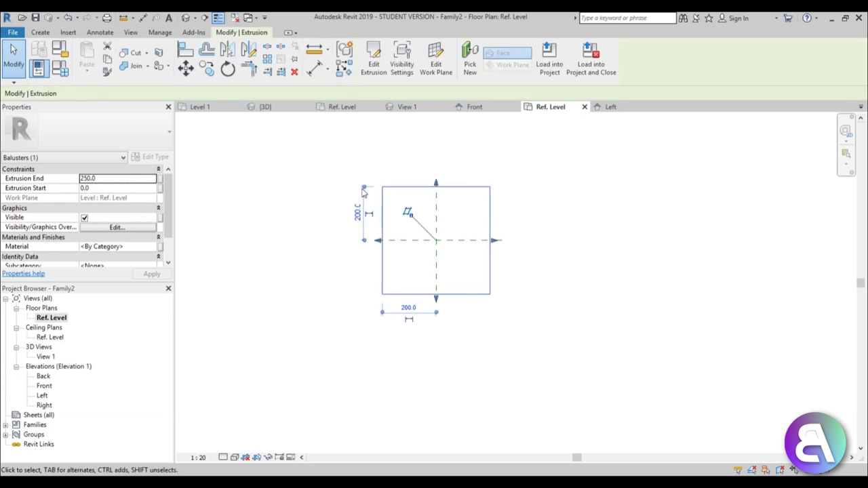
# In the Front elevation, stretch the post extrusion upward to about 1566 mm high
pyautogui.doubleClick(42, 387)
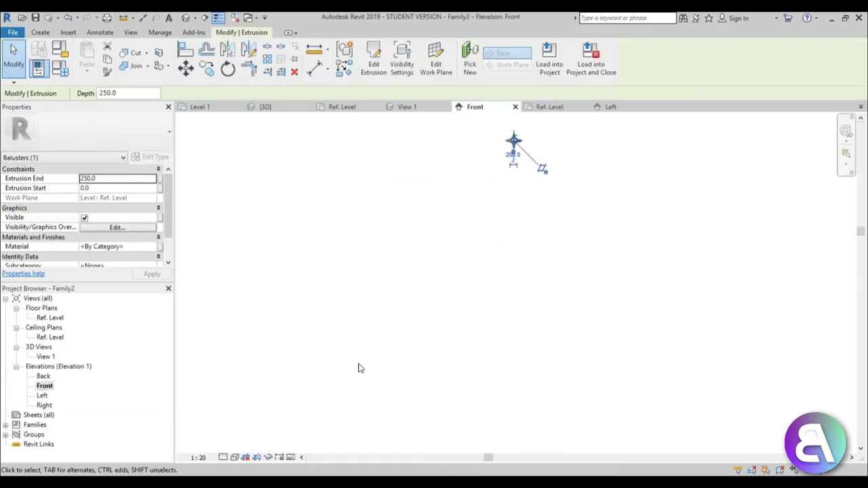
pyautogui.click(513, 251)
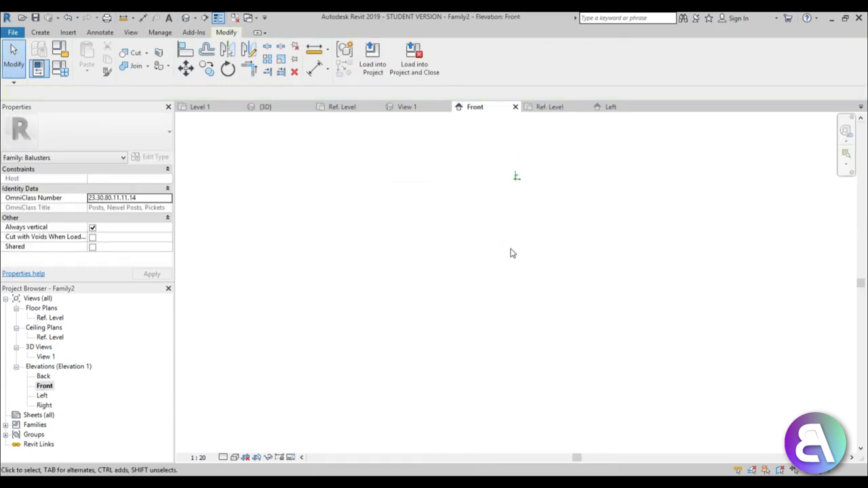
pyautogui.press('z')
pyautogui.press('f')
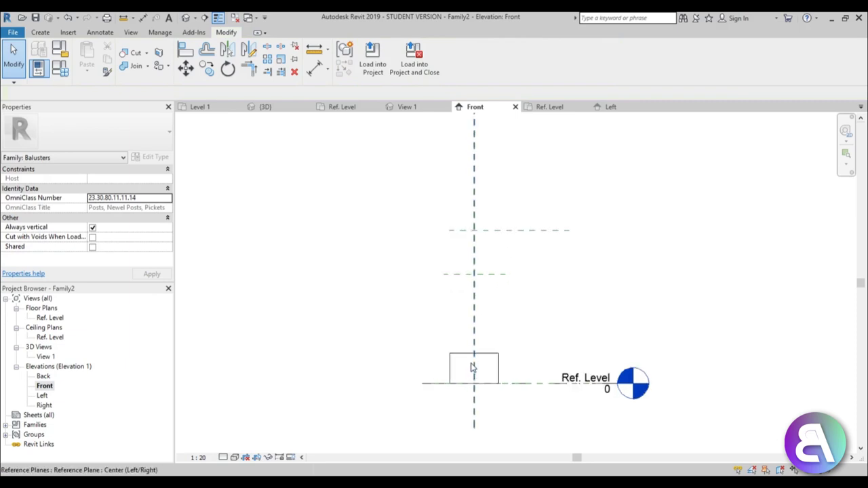
pyautogui.click(466, 361)
pyautogui.moveTo(474, 350); pyautogui.dragTo(474, 194)
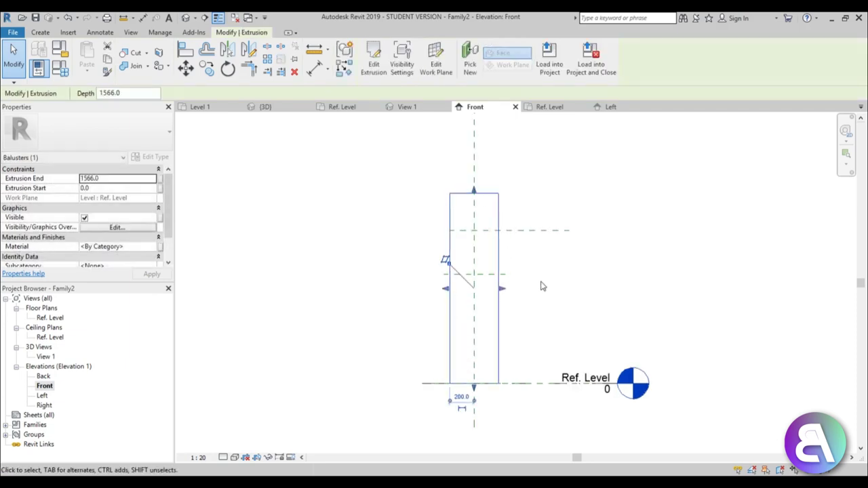
# Consult the hand-drawn fence sketch in Windows Photo Viewer for the post and cap height dimensions, and return to Revit
pyautogui.click(513, 211)
pyautogui.click(498, 209)
pyautogui.click(112, 179)
pyautogui.hotkey('alt', 'Tab')
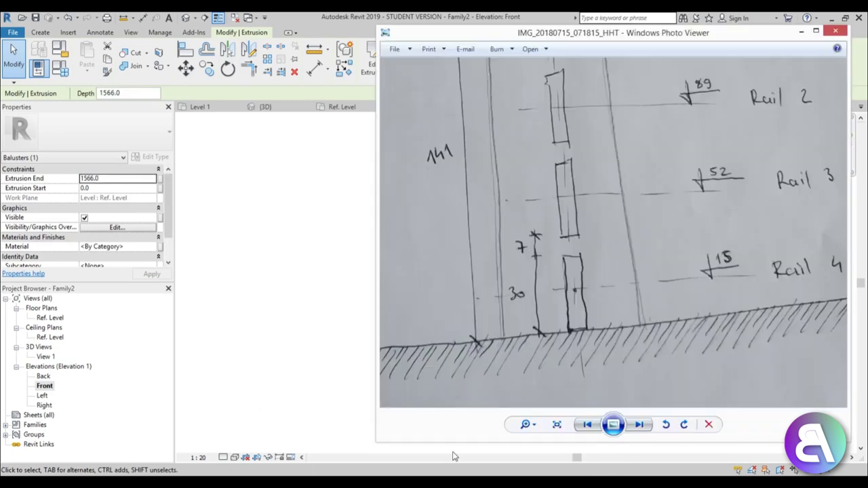
pyautogui.moveTo(595, 212); pyautogui.dragTo(553, 342)
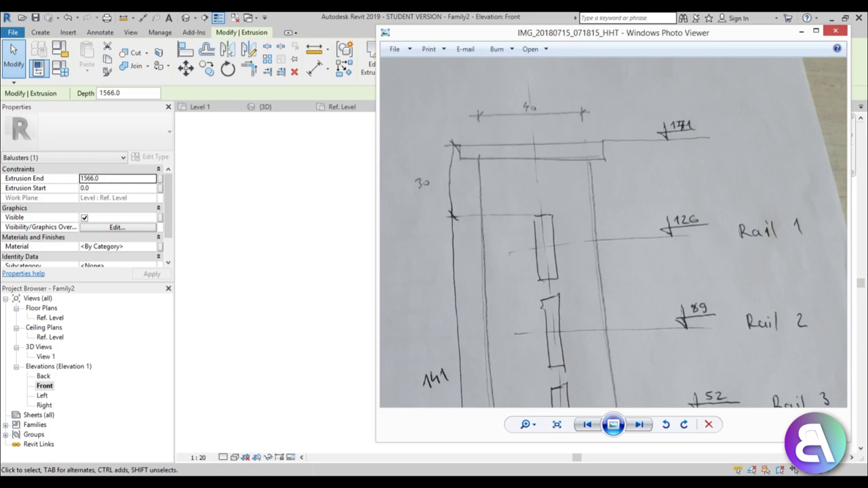
pyautogui.click(306, 16)
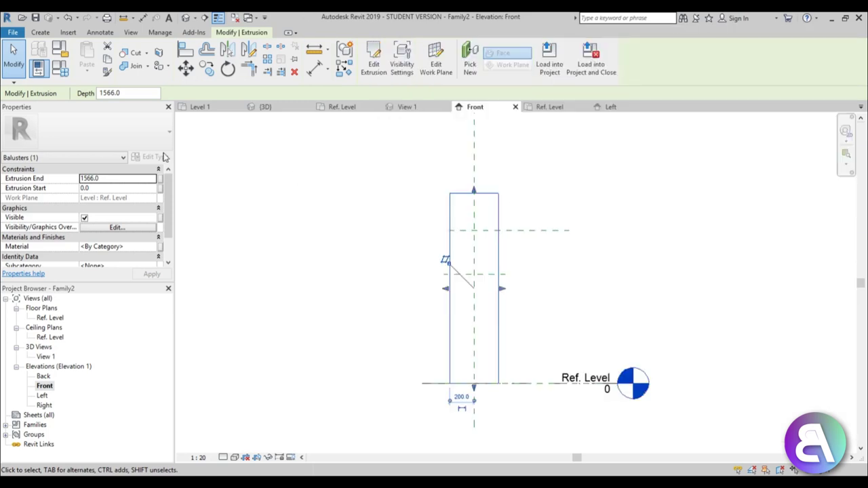
# Set the Extrusion End of the post extrusion to 1670 mm and apply it
pyautogui.click(116, 178)
pyautogui.write('167')
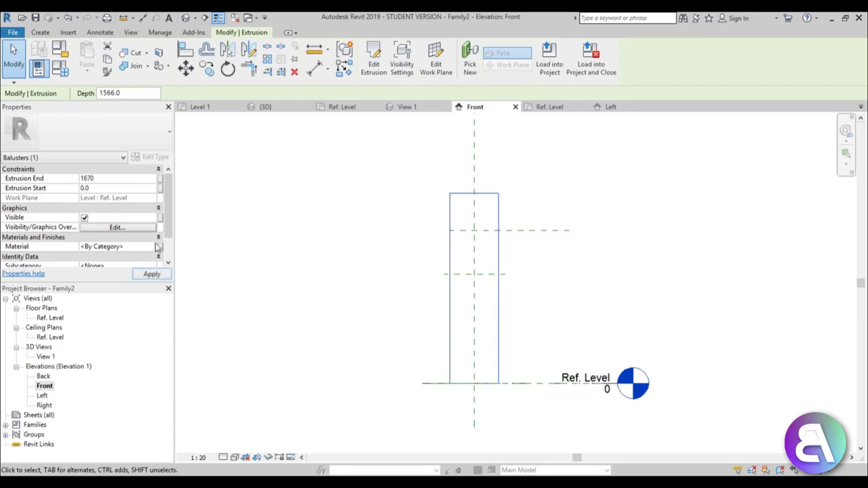
pyautogui.write('0')
pyautogui.click(152, 274)
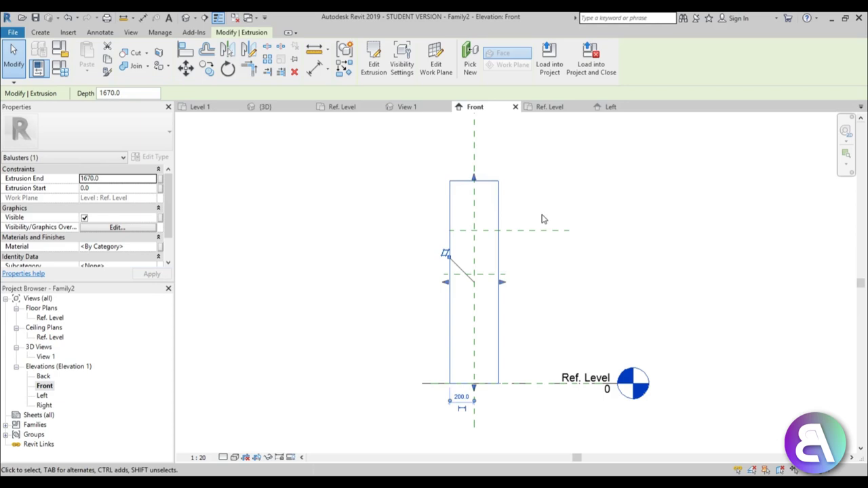
# Assign the library material Brick, Common to the post extrusion
pyautogui.click(136, 247)
pyautogui.click(152, 247)
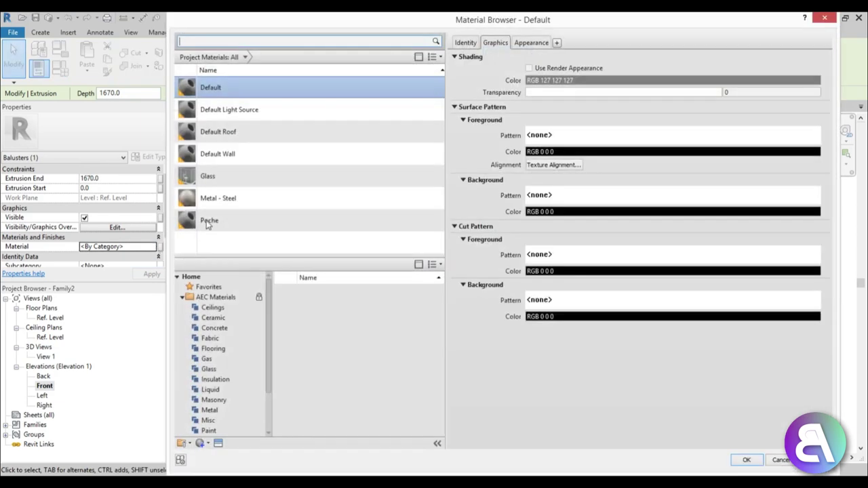
pyautogui.click(282, 43)
pyautogui.write('br')
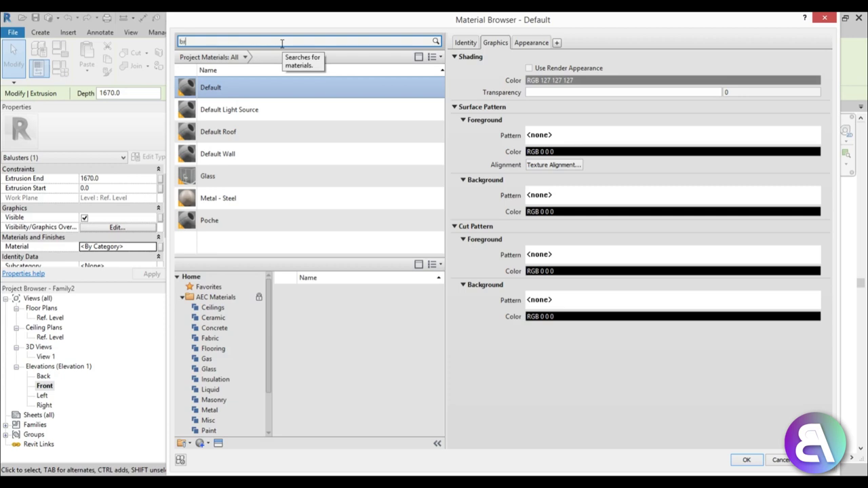
pyautogui.write('ic')
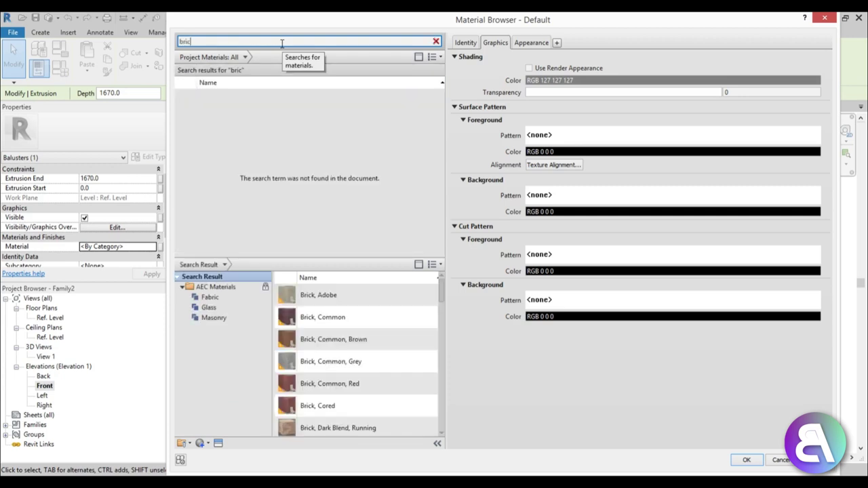
pyautogui.click(367, 327)
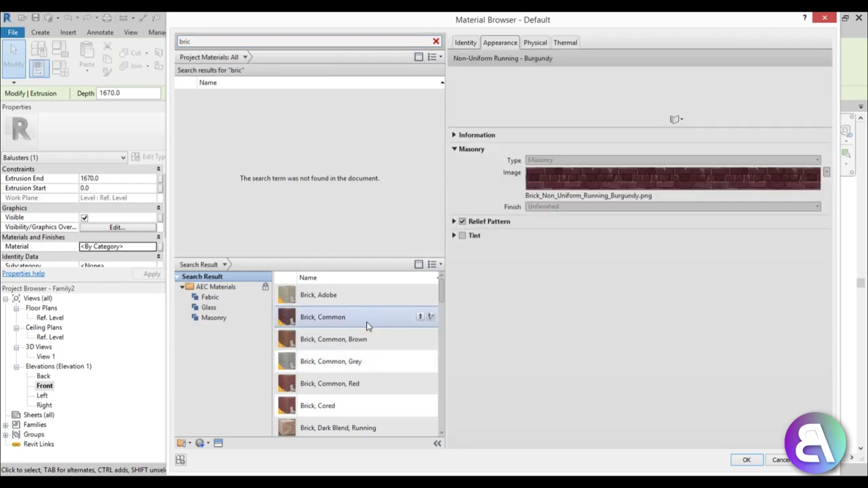
pyautogui.click(422, 317)
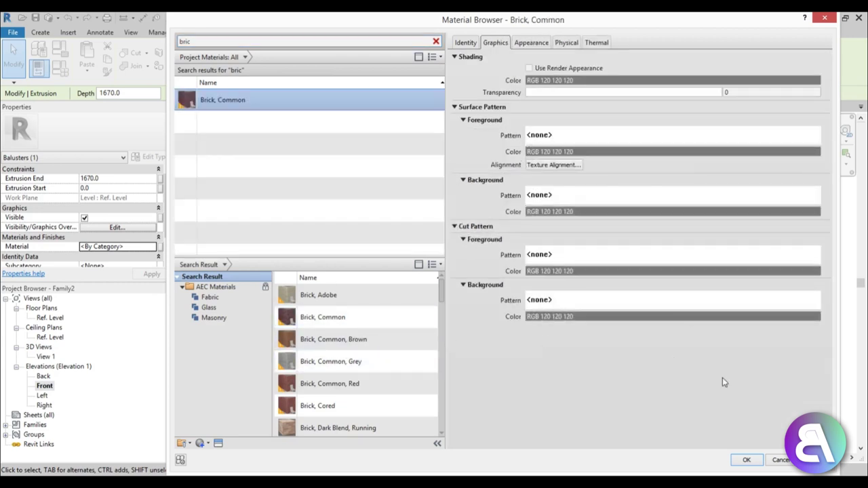
pyautogui.click(746, 460)
pyautogui.click(407, 286)
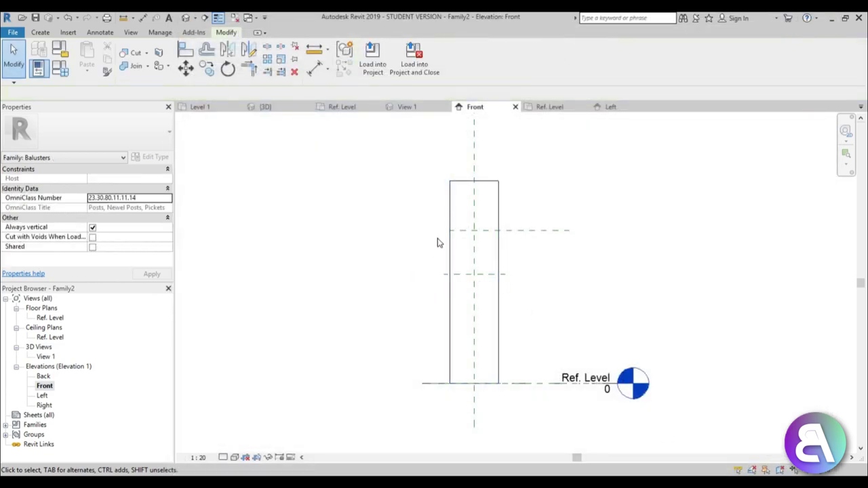
# Place an aligned dimension from the upper horizontal reference plane to the top edge of the post
pyautogui.click(319, 74)
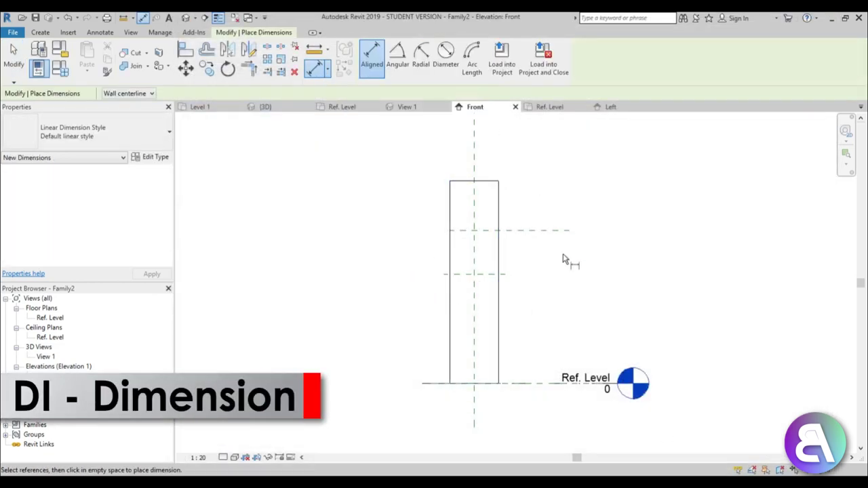
pyautogui.click(513, 231)
pyautogui.click(490, 182)
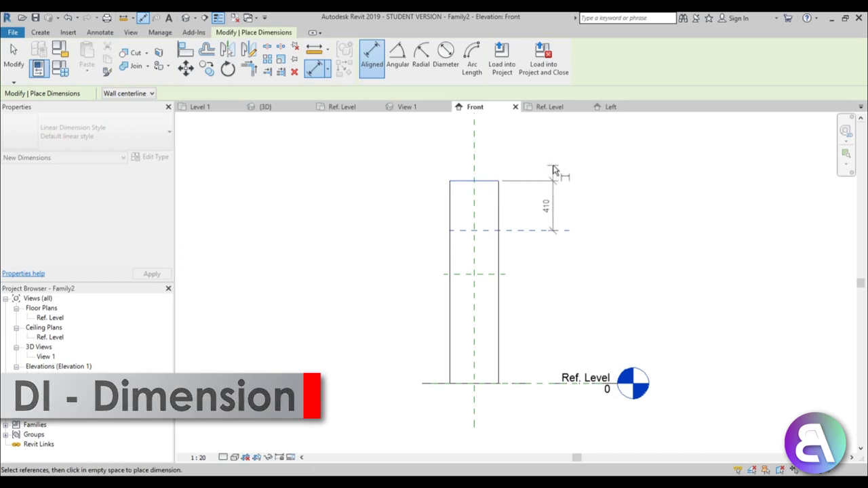
pyautogui.click(553, 175)
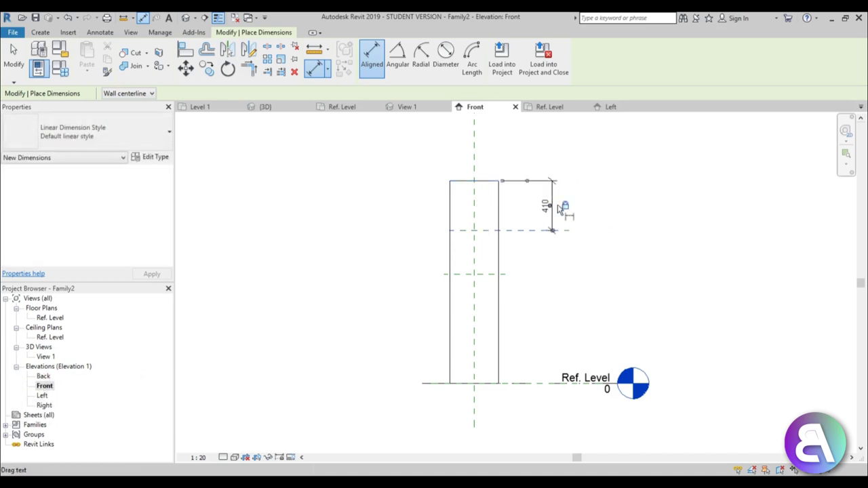
pyautogui.scroll(4, 570, 209)
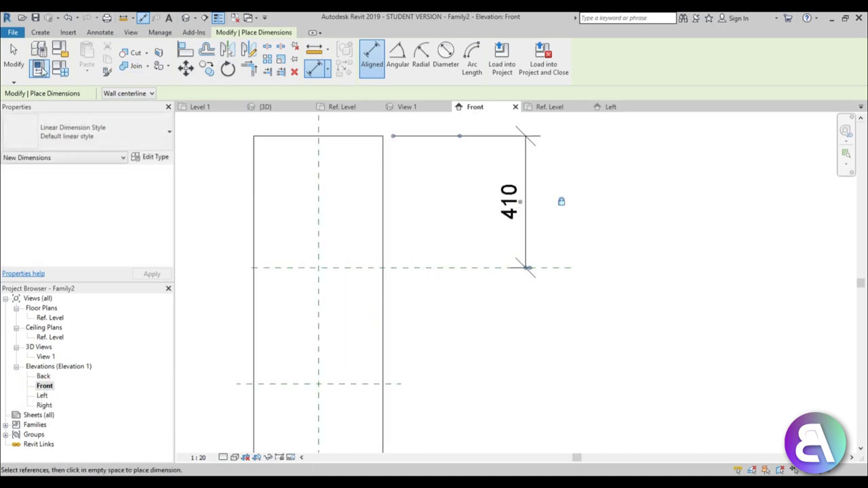
pyautogui.press('Escape')
pyautogui.press('Escape')
pyautogui.scroll(-2, 451, 214)
pyautogui.moveTo(451, 214); pyautogui.dragTo(456, 257, button='middle')
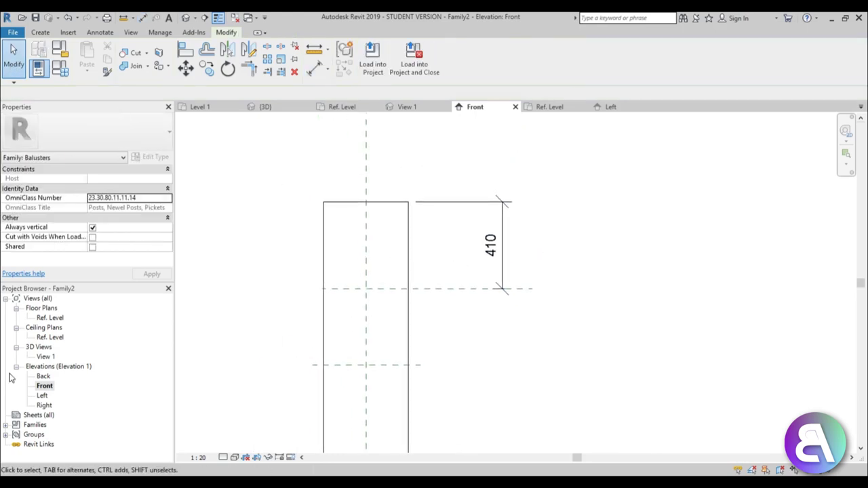
# Start a new extrusion in the Ref. Level floor plan for the post cap, using the Rectangle sketch tool
pyautogui.doubleClick(49, 318)
pyautogui.scroll(-1, 574, 258)
pyautogui.moveTo(574, 258); pyautogui.dragTo(428, 221, button='middle')
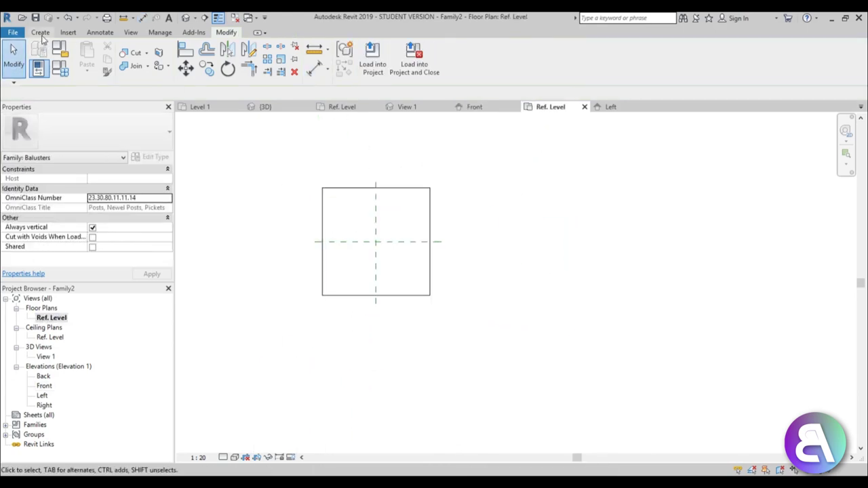
pyautogui.click(40, 34)
pyautogui.click(89, 58)
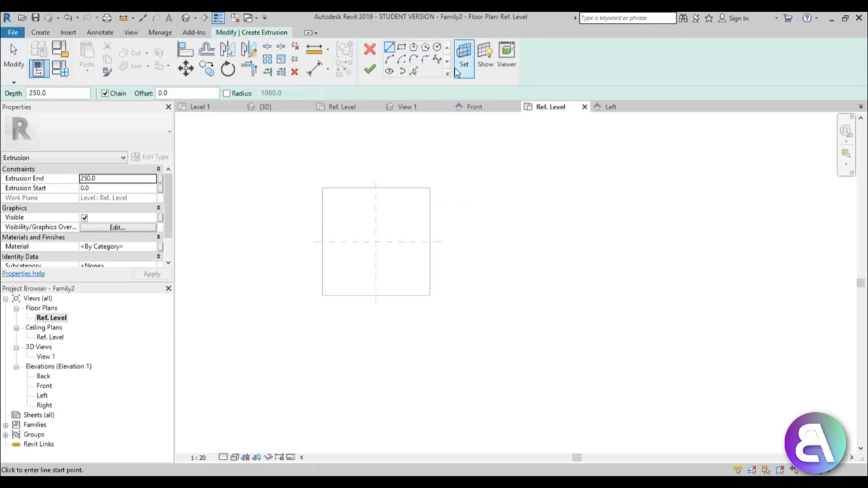
pyautogui.click(401, 48)
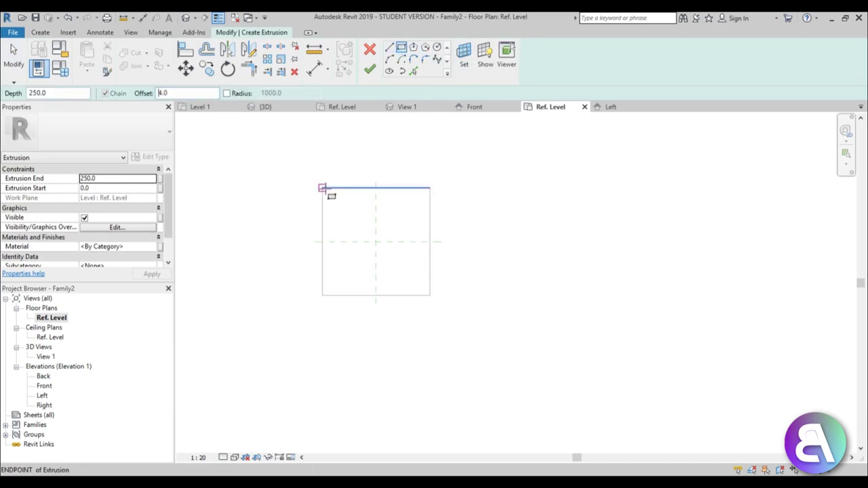
pyautogui.click(321, 187)
pyautogui.press('Escape')
pyautogui.press('Escape')
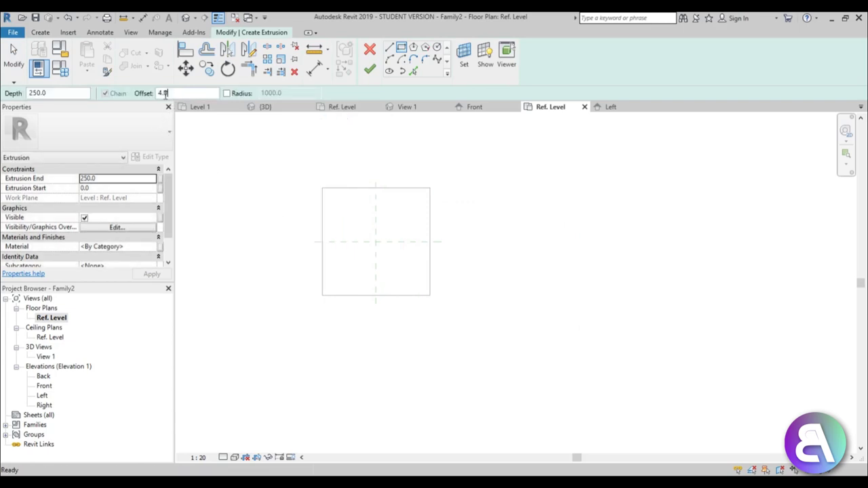
# Sketch the cap rectangle between opposite post corners with a 40 mm outward offset, and finish the extrusion sketch
pyautogui.click(322, 188)
pyautogui.click(429, 296)
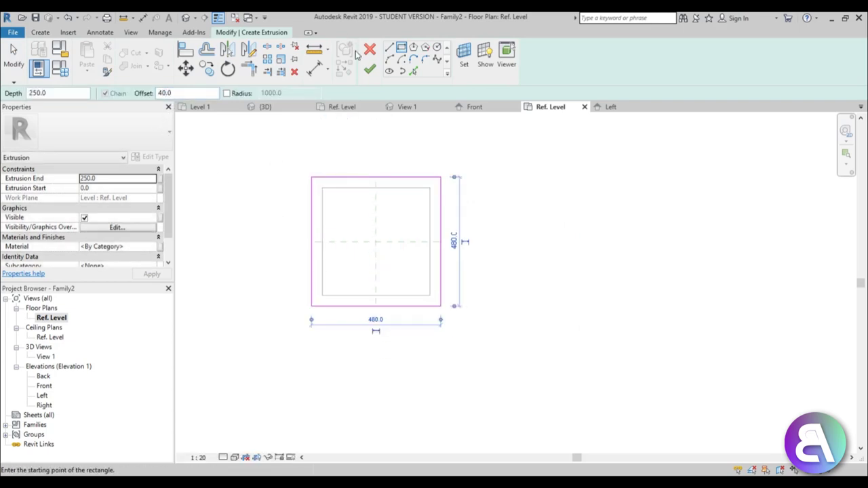
pyautogui.click(369, 69)
# In the Front elevation, stretch the cap extrusion so its base sits on the post top and its thickness is about 53 mm
pyautogui.doubleClick(44, 386)
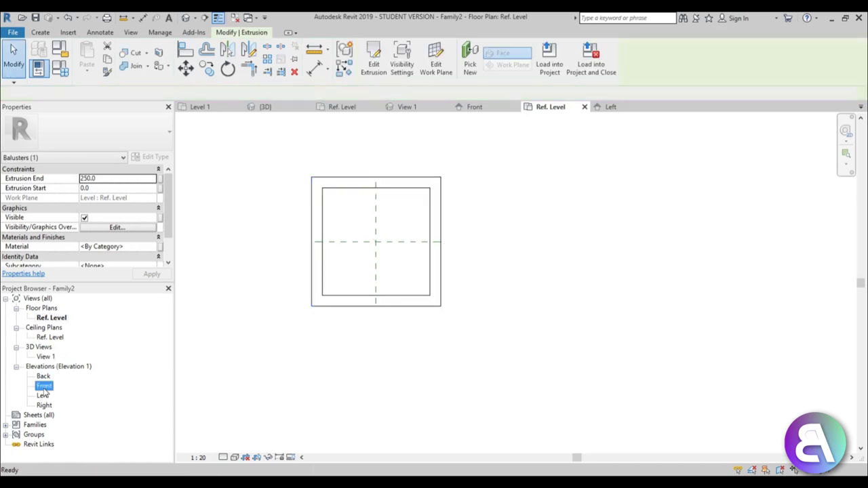
pyautogui.scroll(-3, 387, 357)
pyautogui.moveTo(375, 335); pyautogui.dragTo(375, 139)
pyautogui.moveTo(375, 370); pyautogui.dragTo(384, 188)
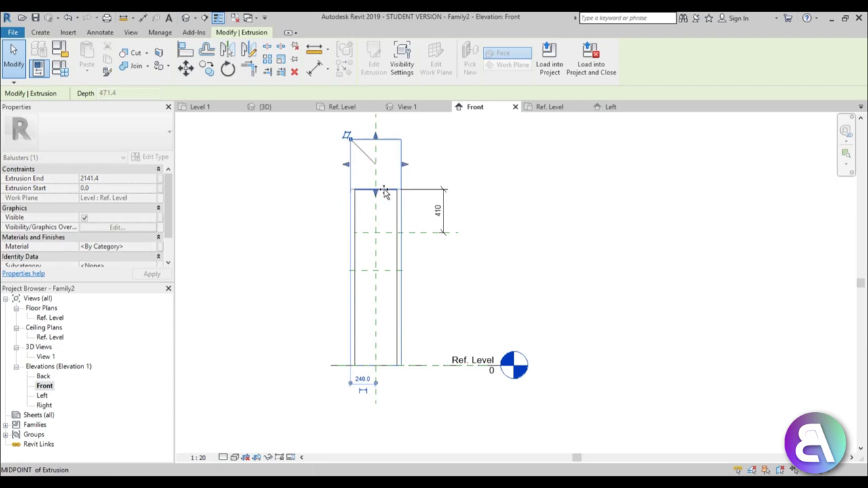
pyautogui.scroll(2, 384, 188)
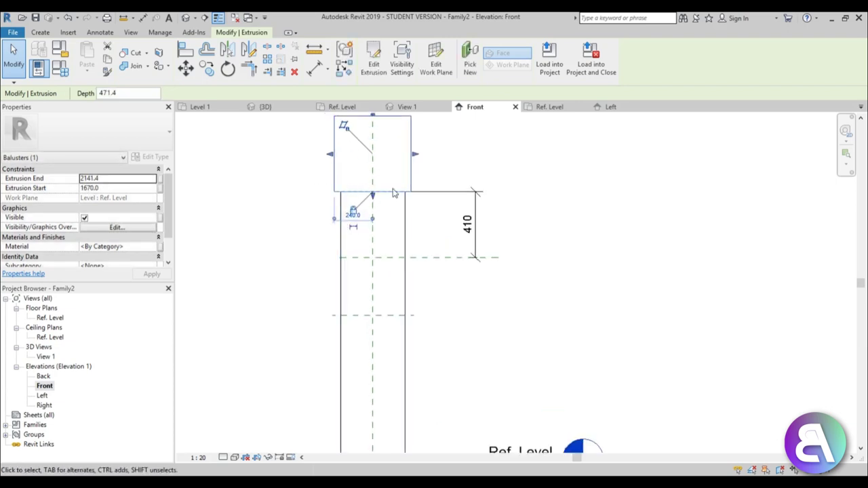
pyautogui.moveTo(372, 120); pyautogui.dragTo(372, 190)
pyautogui.scroll(2, 373, 190)
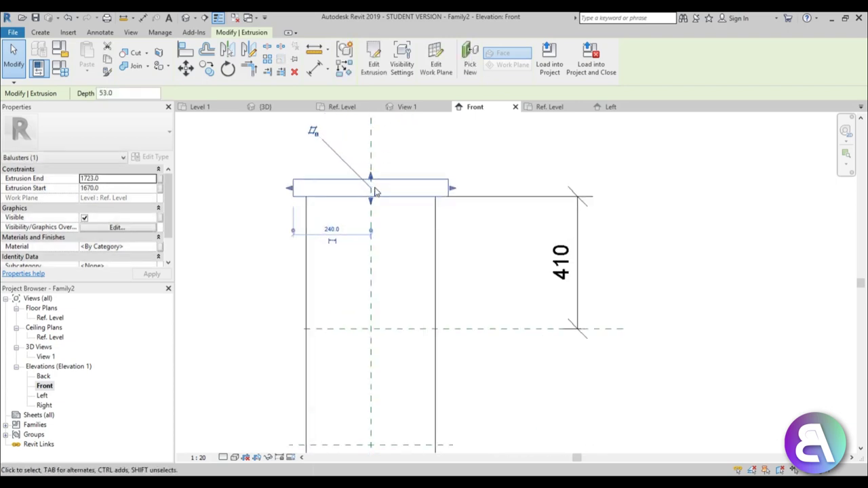
# Set the Extrusion End of the cap to 1710 mm and apply it
pyautogui.click(108, 179)
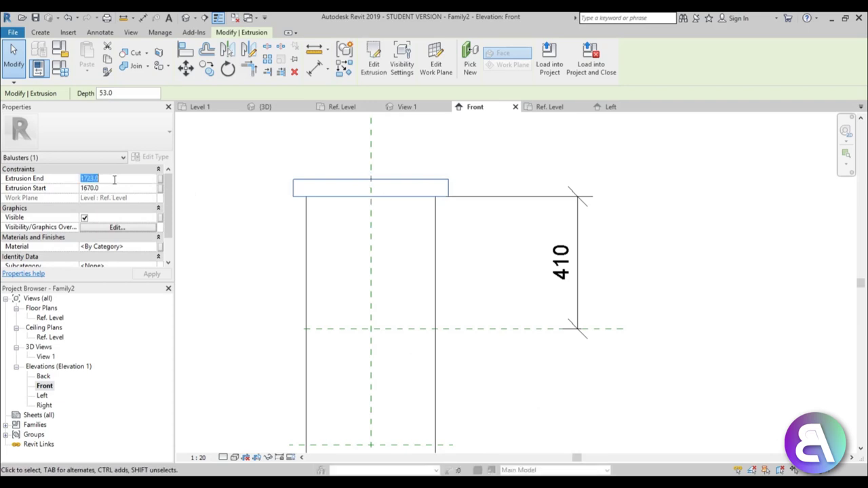
pyautogui.write('171')
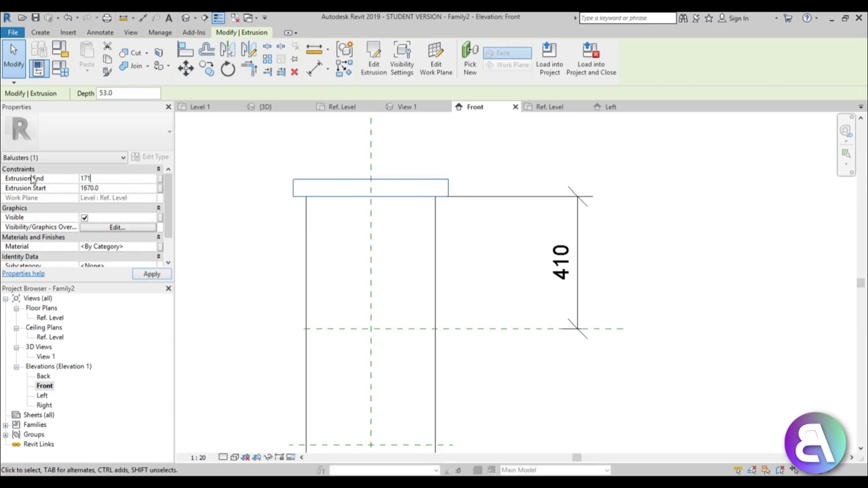
pyautogui.write('0')
pyautogui.click(152, 274)
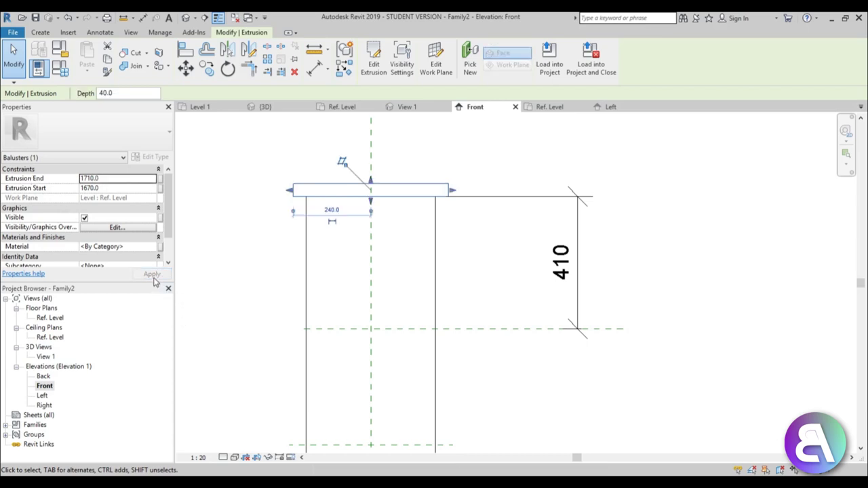
pyautogui.click(471, 275)
# Place an aligned dimension from the upper horizontal reference plane to the top edge of the cap
pyautogui.scroll(-2, 423, 207)
pyautogui.moveTo(423, 221); pyautogui.dragTo(401, 216, button='middle')
pyautogui.click(314, 68)
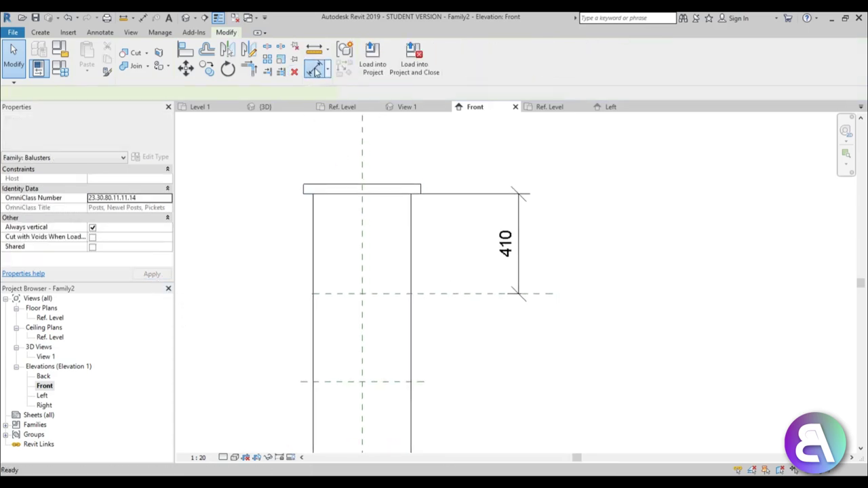
pyautogui.click(466, 295)
pyautogui.click(413, 184)
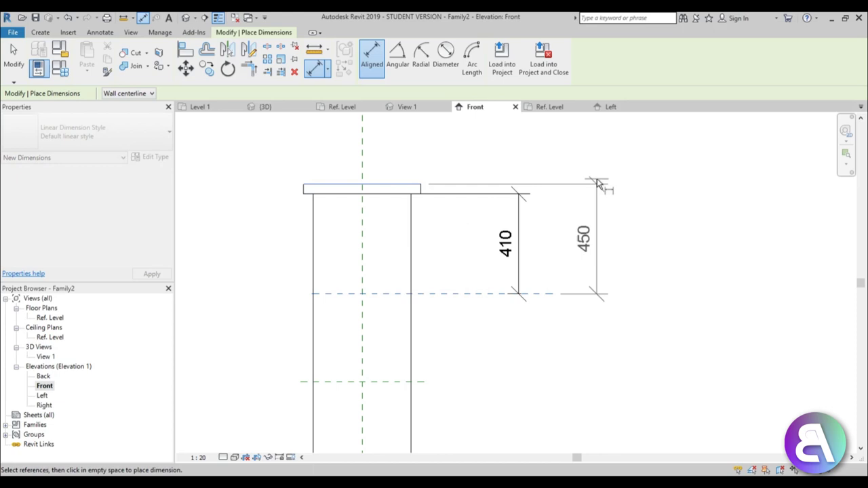
pyautogui.click(564, 234)
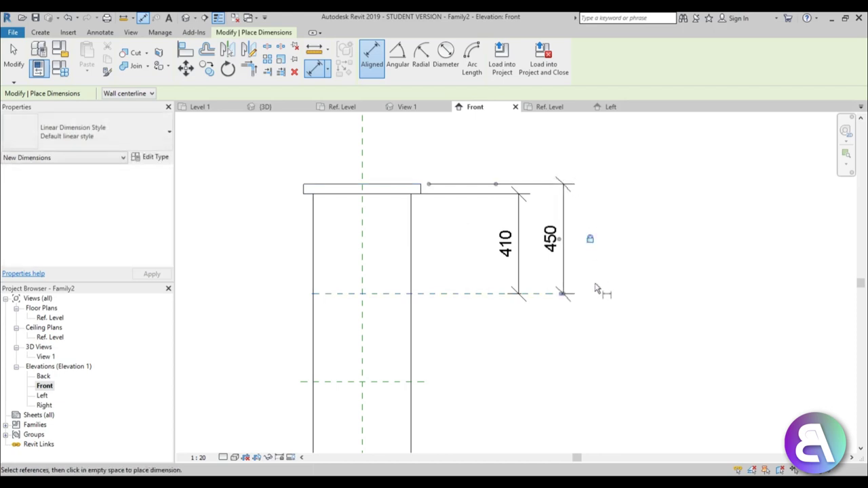
pyautogui.press('Escape')
pyautogui.press('Escape')
# Assign the library material Concrete, Aerated to the cap extrusion
pyautogui.click(343, 192)
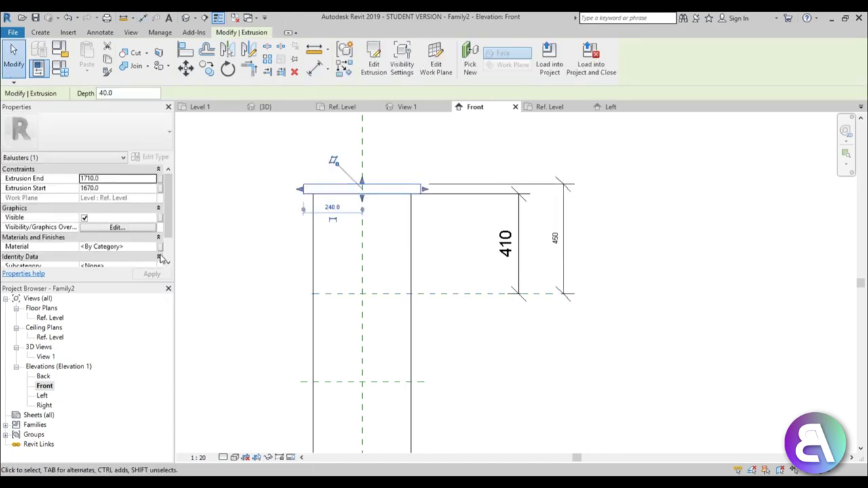
pyautogui.click(135, 247)
pyautogui.click(153, 246)
pyautogui.click(233, 41)
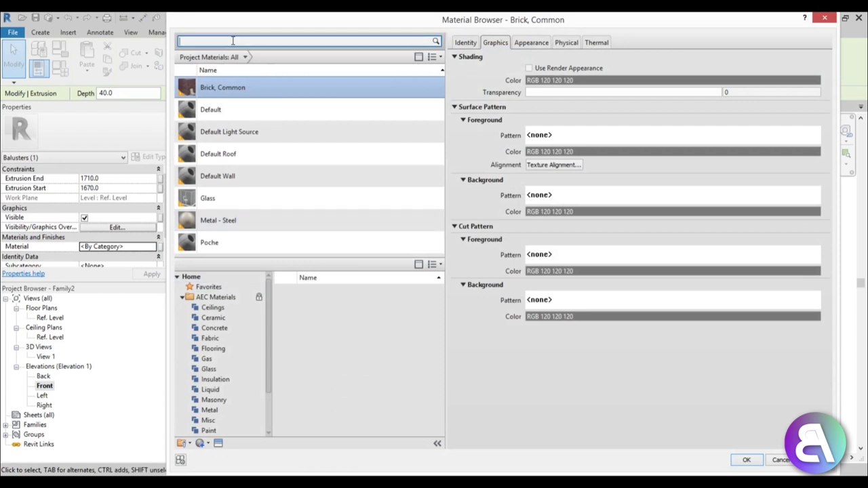
pyautogui.write('con')
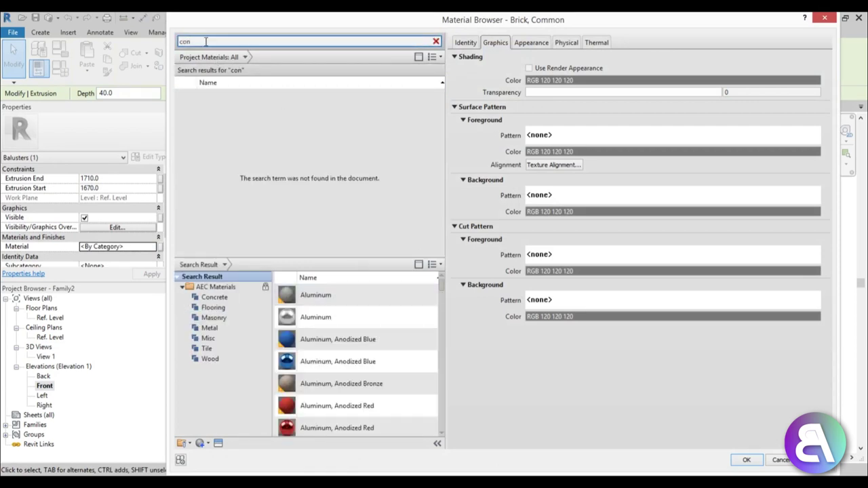
pyautogui.write('c')
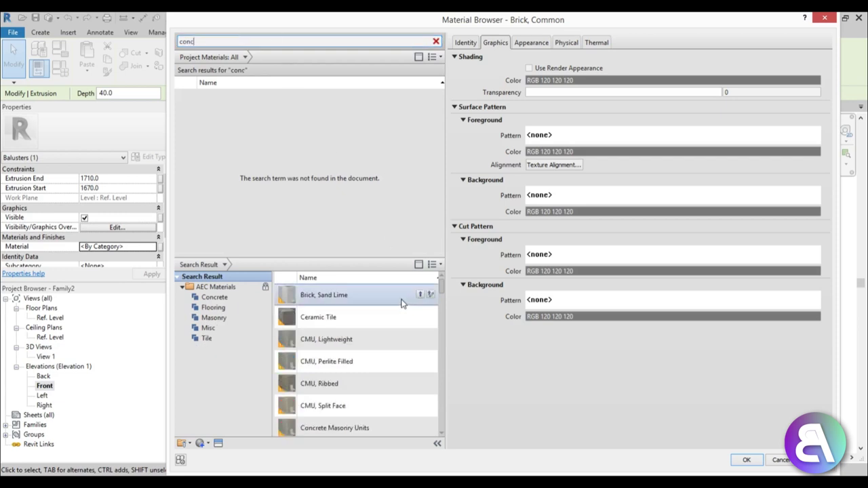
pyautogui.click(399, 345)
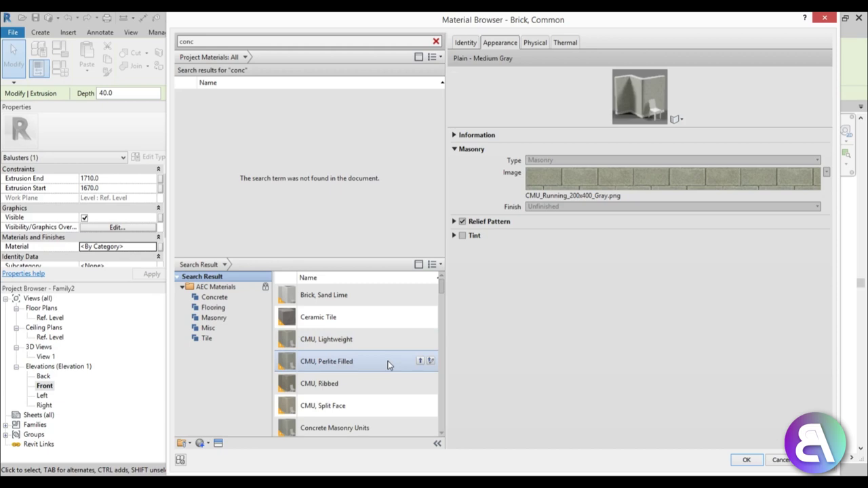
pyautogui.scroll(-2, 445, 293)
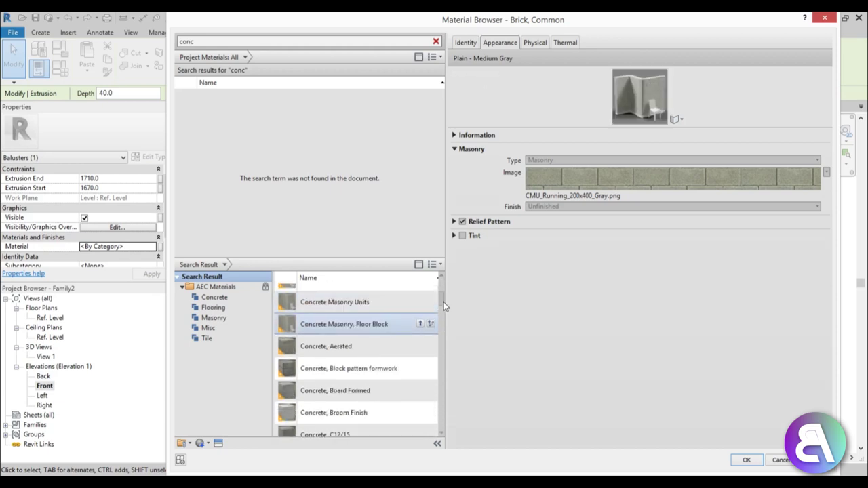
pyautogui.click(353, 347)
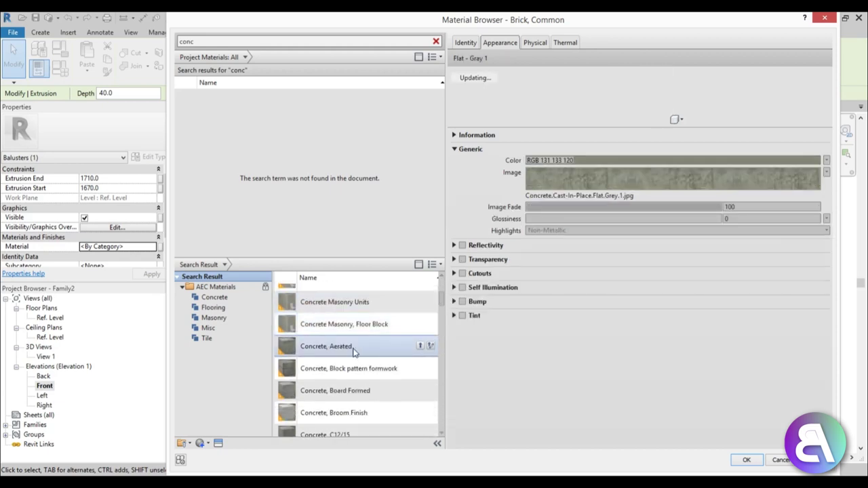
pyautogui.click(423, 347)
pyautogui.click(746, 460)
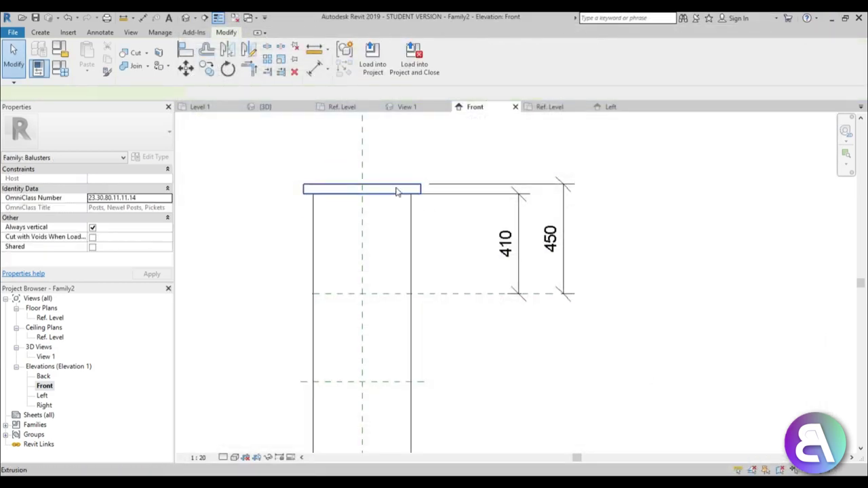
pyautogui.click(397, 192)
pyautogui.click(375, 148)
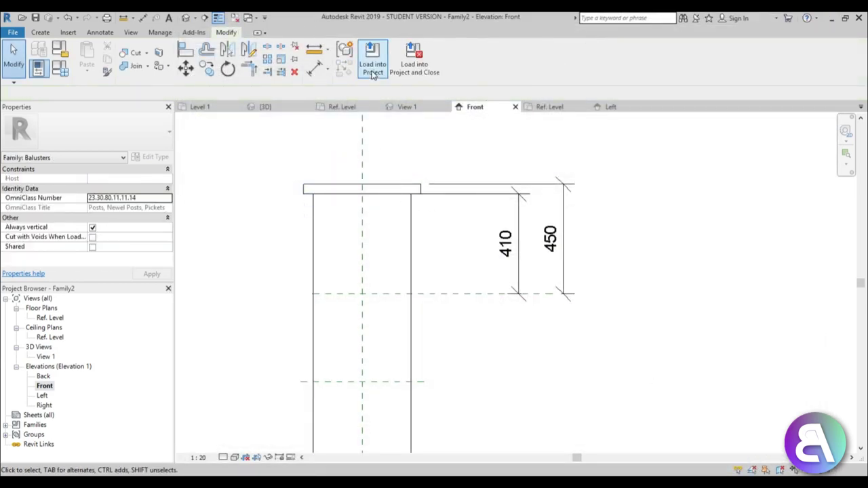
# Show the brick post family in a 3D view with the Realistic visual style and inspect it from another angle
pyautogui.click(185, 18)
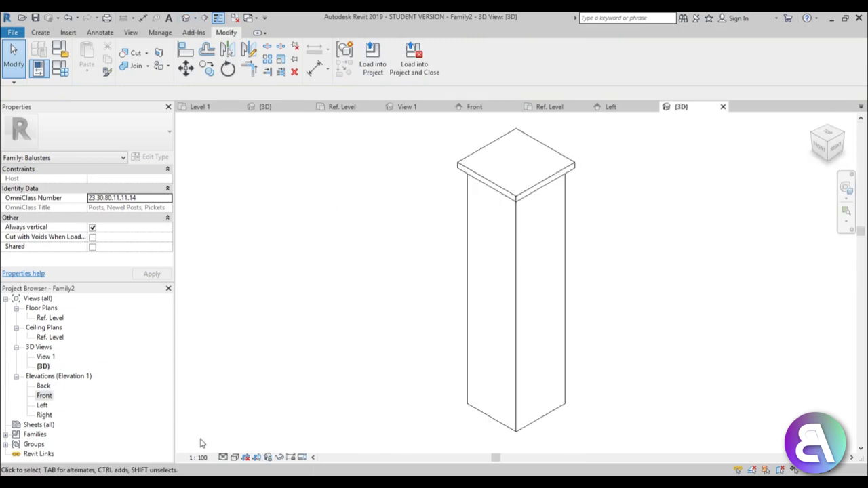
pyautogui.click(234, 458)
pyautogui.click(256, 434)
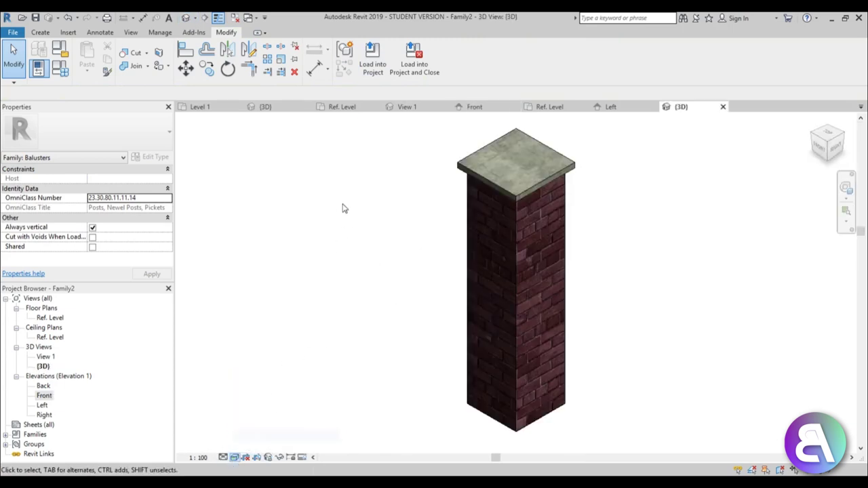
pyautogui.keyDown('shift'); pyautogui.moveTo(584, 319); pyautogui.dragTo(624, 283, button='middle'); pyautogui.keyUp('shift')
# Load the post family into Project1 and bring up the project's 3D view
pyautogui.click(372, 59)
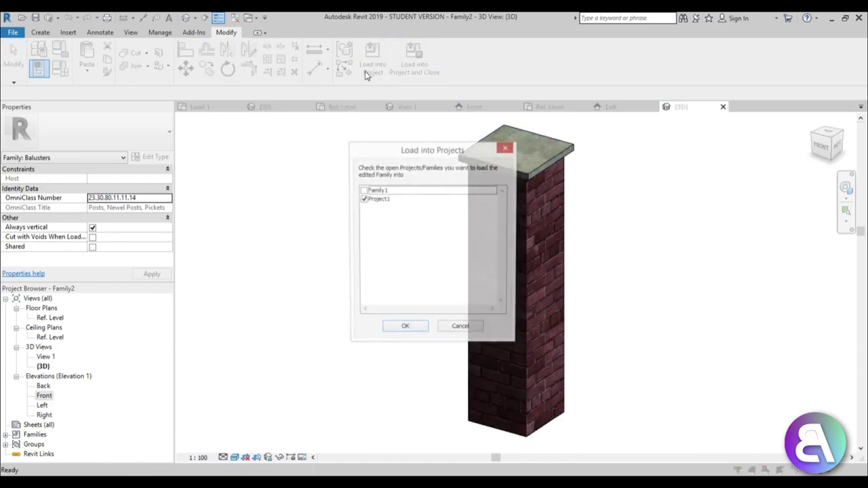
pyautogui.click(400, 331)
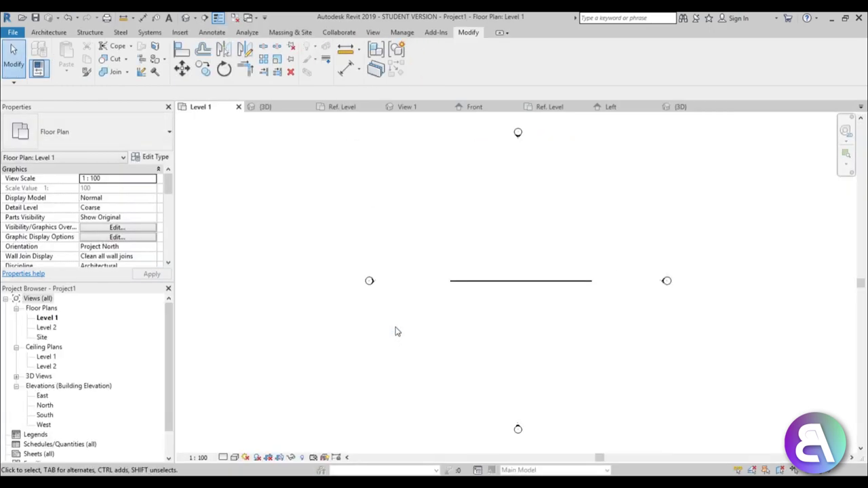
pyautogui.click(185, 17)
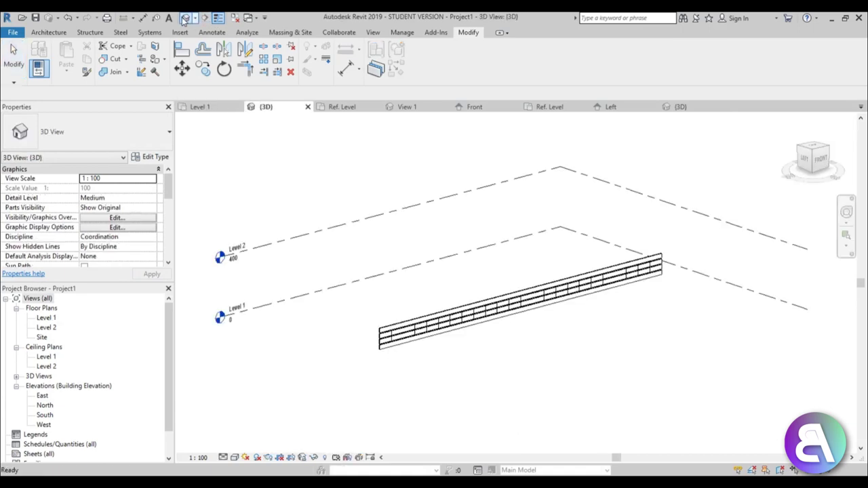
# In the baluster placement of the new fence railing type, set the regular baluster's family to Family2 : Family2
pyautogui.scroll(3, 446, 346)
pyautogui.click(444, 281)
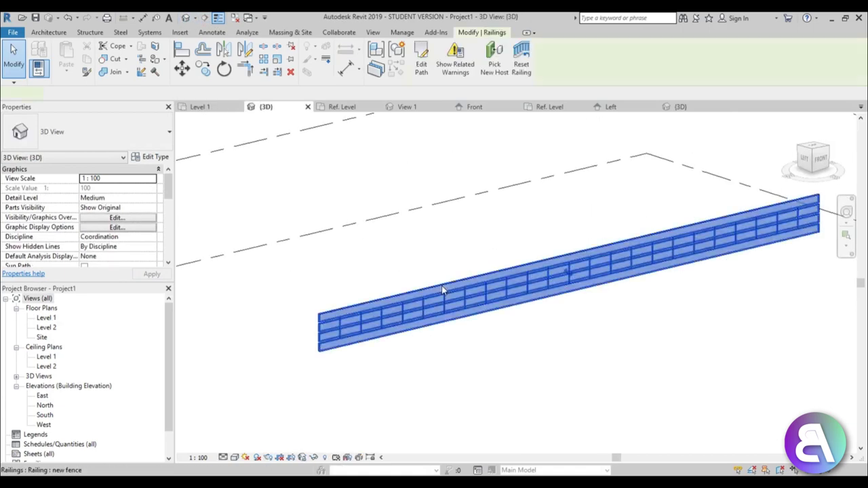
pyautogui.click(154, 158)
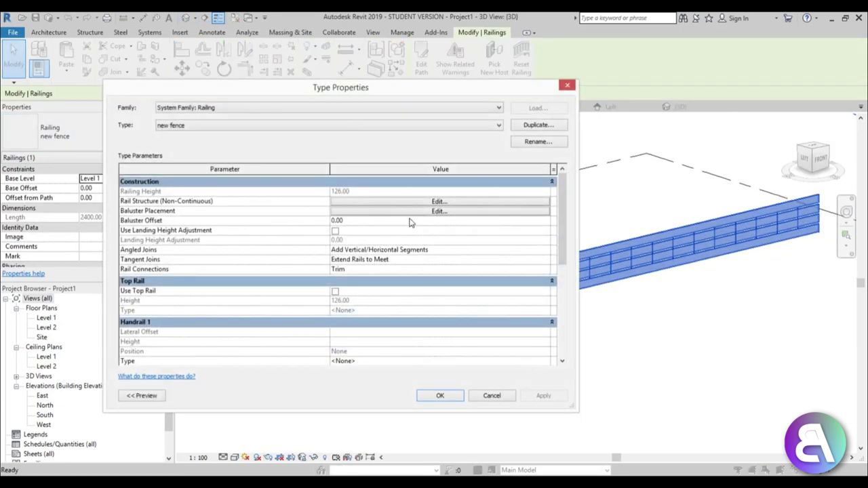
pyautogui.click(347, 212)
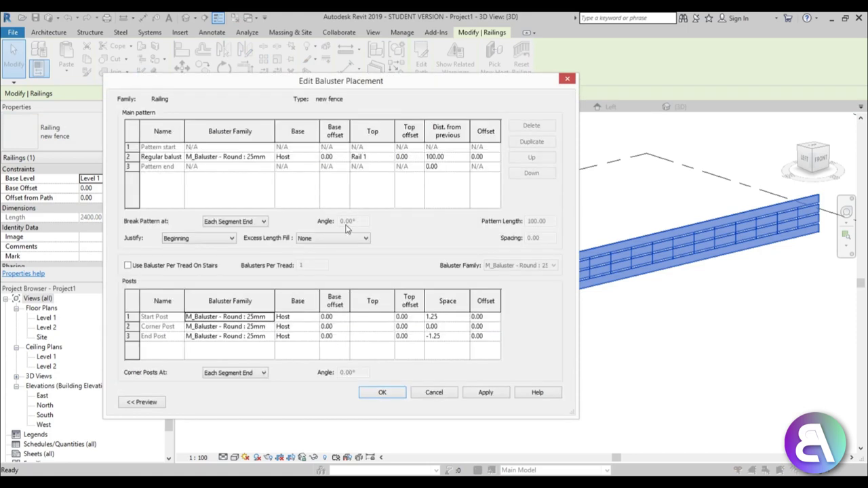
pyautogui.click(269, 160)
pyautogui.click(271, 158)
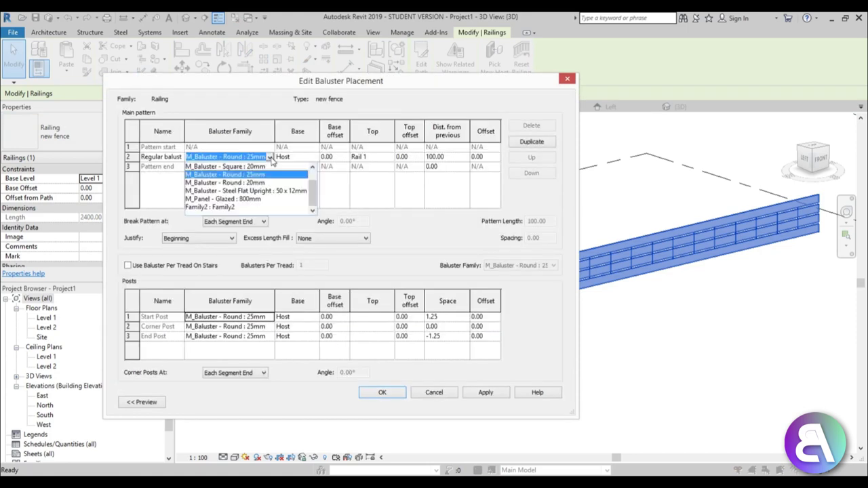
pyautogui.click(218, 208)
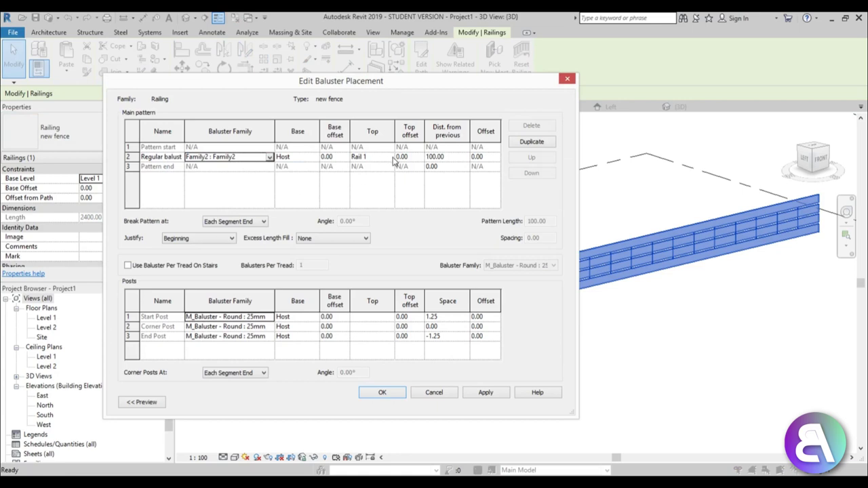
# Set the regular baluster's distance from previous to 300, keeping Rail 1 as its top
pyautogui.click(394, 160)
pyautogui.click(391, 158)
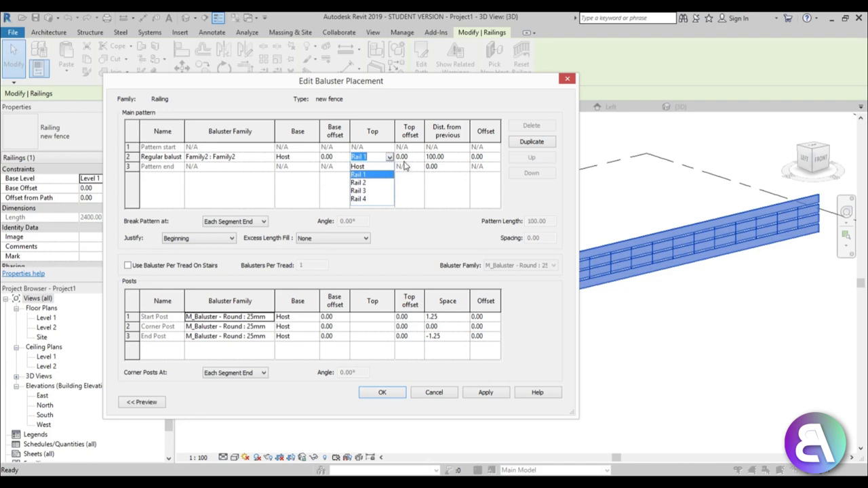
pyautogui.click(457, 161)
pyautogui.click(456, 158)
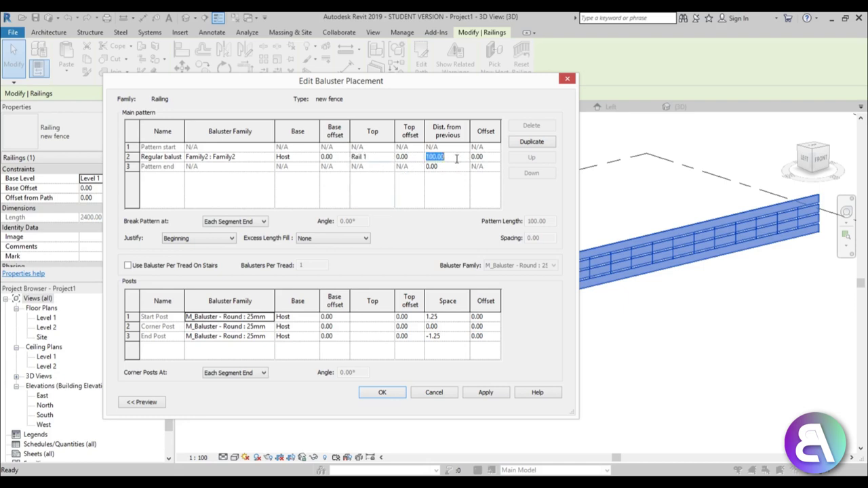
pyautogui.write('3')
# Assign the Family2 : Family2 baluster family to the start, corner and end posts
pyautogui.click(262, 157)
pyautogui.hotkey('ctrl', 'c')
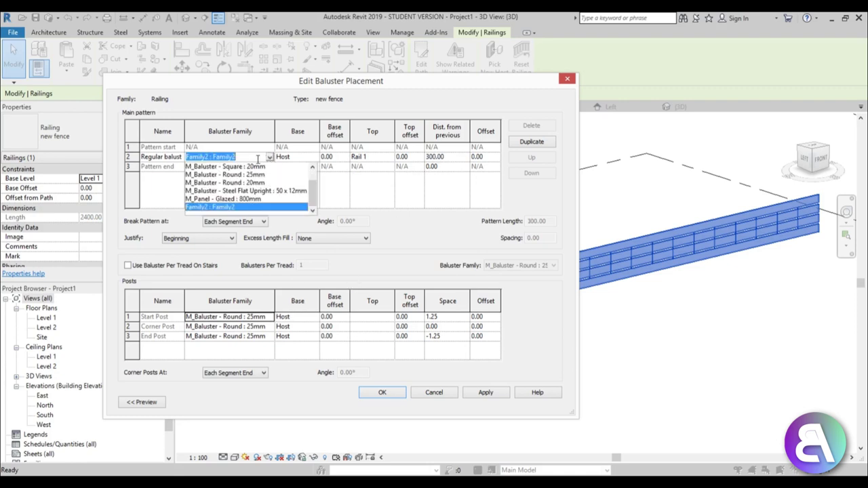
pyautogui.click(253, 318)
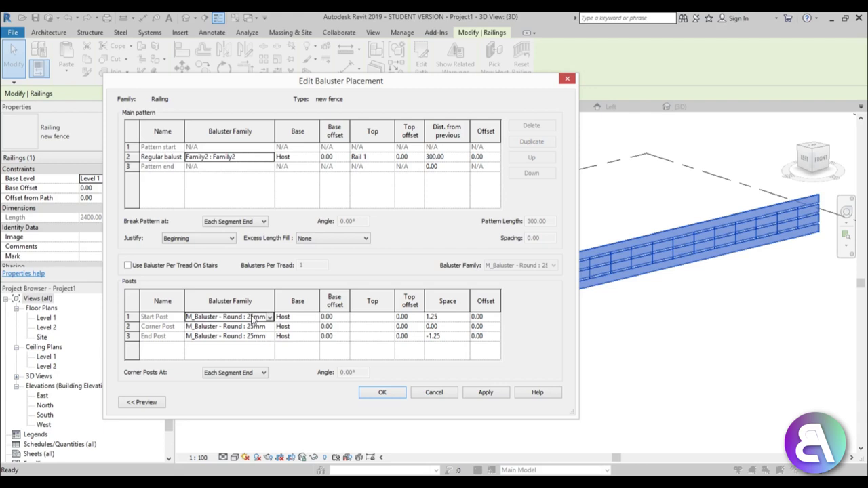
pyautogui.click(253, 317)
pyautogui.moveTo(266, 317); pyautogui.dragTo(122, 317)
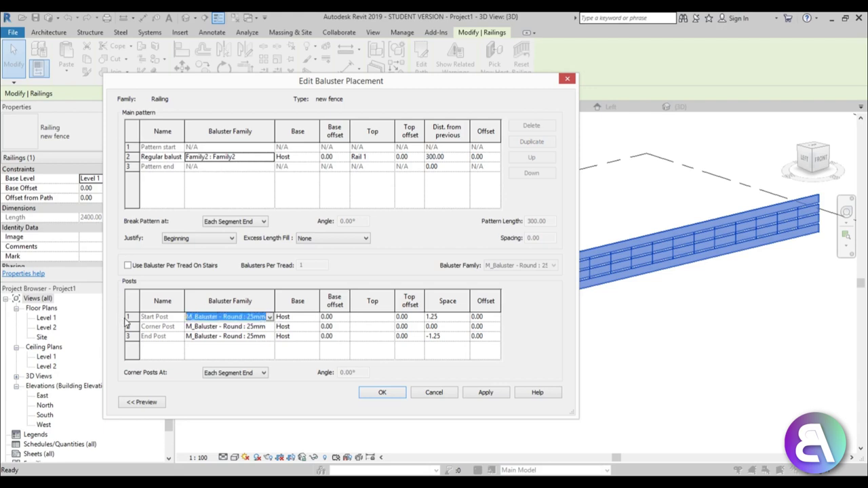
pyautogui.hotkey('ctrl', 'v')
pyautogui.click(261, 327)
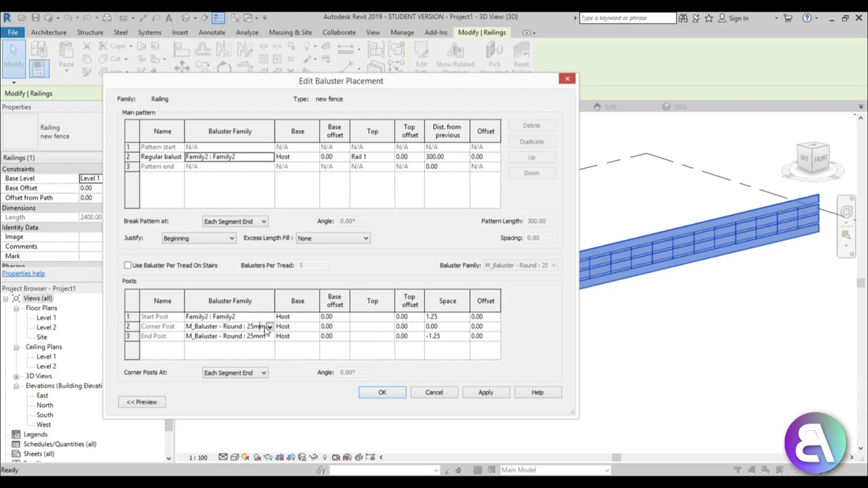
pyautogui.moveTo(187, 328); pyautogui.dragTo(278, 337)
pyautogui.hotkey('ctrl', 'v')
pyautogui.click(269, 337)
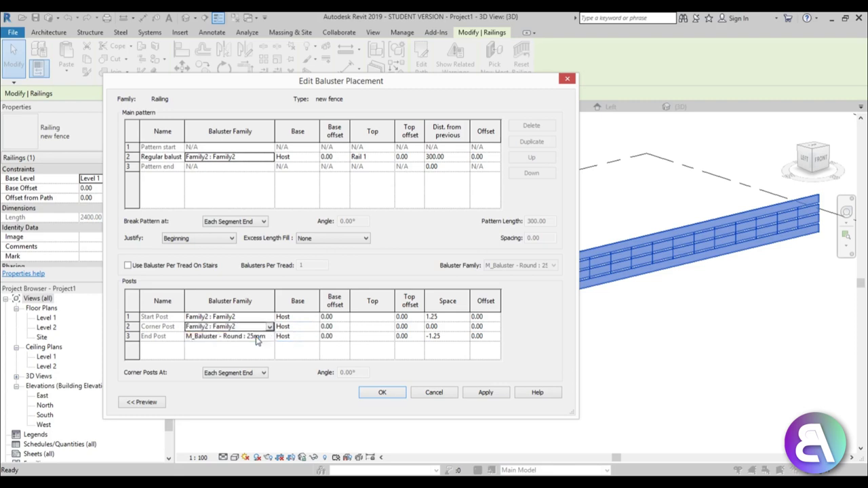
pyautogui.moveTo(264, 337); pyautogui.dragTo(156, 339)
pyautogui.hotkey('ctrl', 'v')
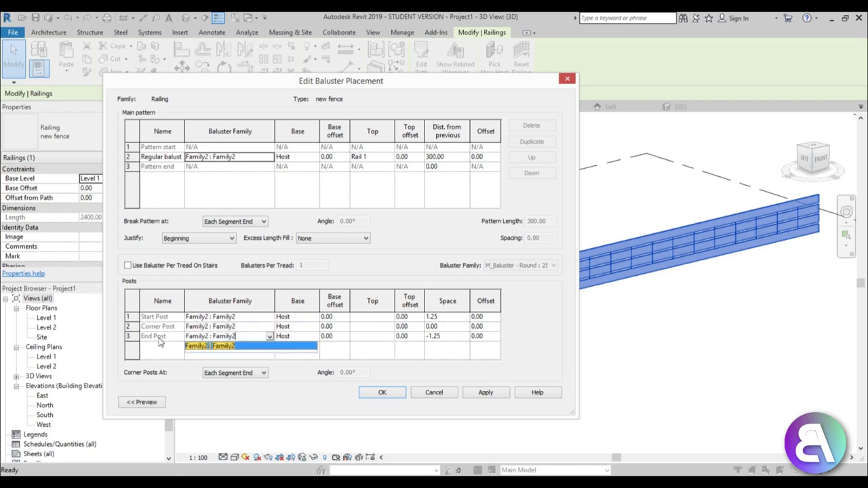
pyautogui.click(252, 347)
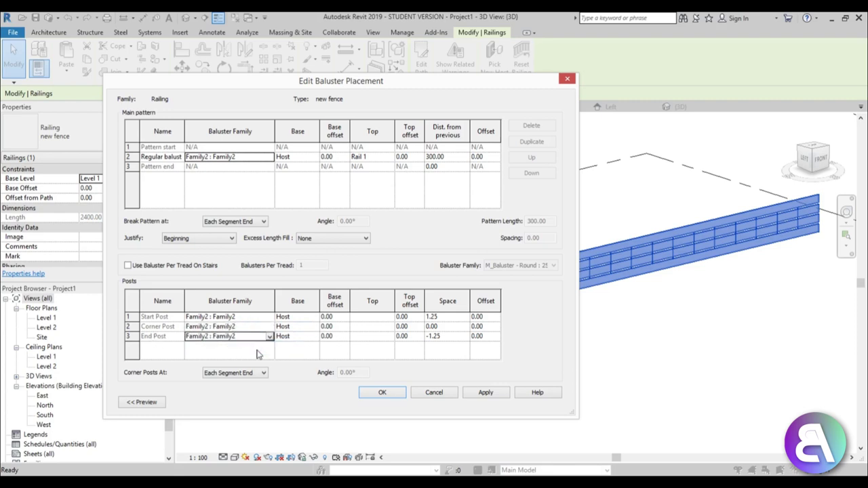
# Set the Space value to 20 for the start post and -20 for the end post
pyautogui.click(452, 317)
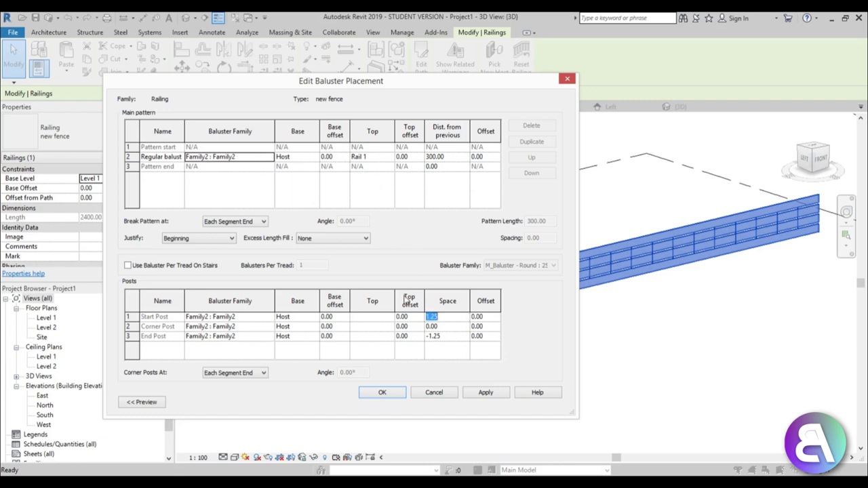
pyautogui.write('20')
pyautogui.click(455, 337)
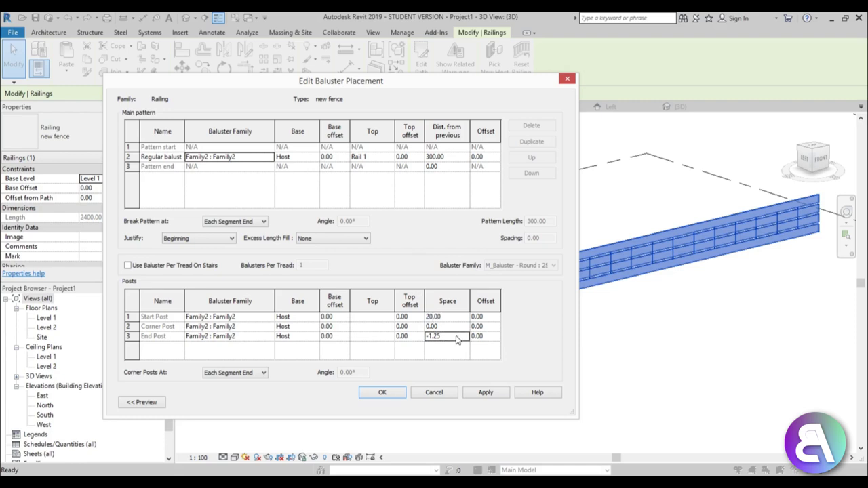
pyautogui.click(455, 336)
pyautogui.moveTo(440, 336); pyautogui.dragTo(430, 336)
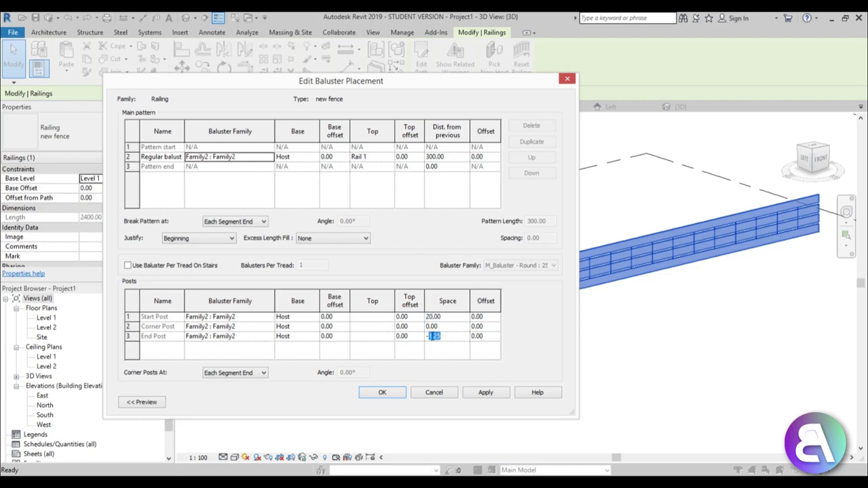
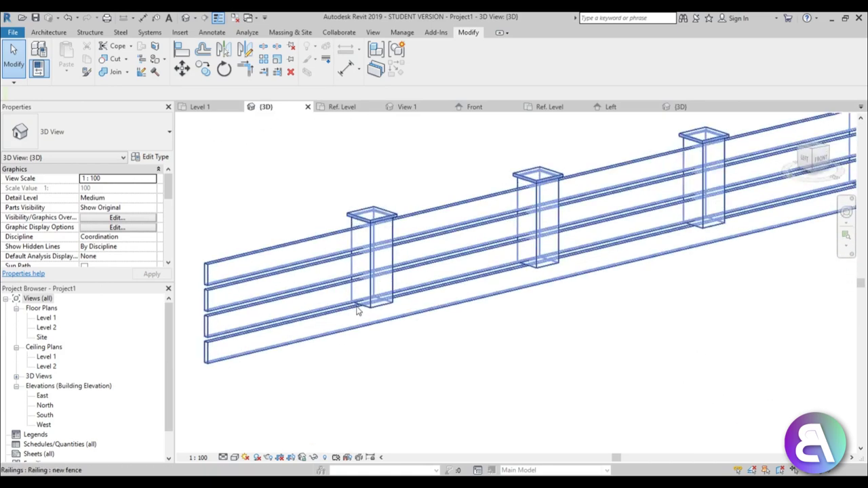
# Base the fence's regular baluster on Rail 4 with a base offset of -15 and apply it to the railing type
pyautogui.click(378, 312)
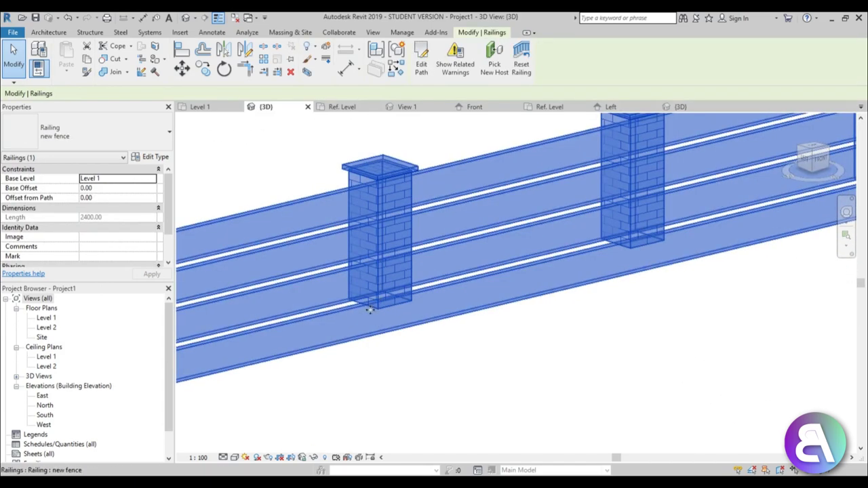
pyautogui.click(152, 157)
pyautogui.click(438, 212)
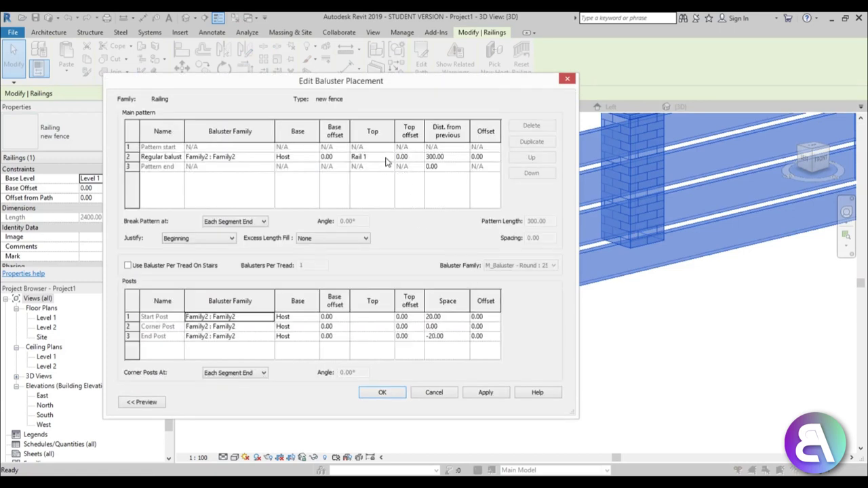
pyautogui.click(316, 157)
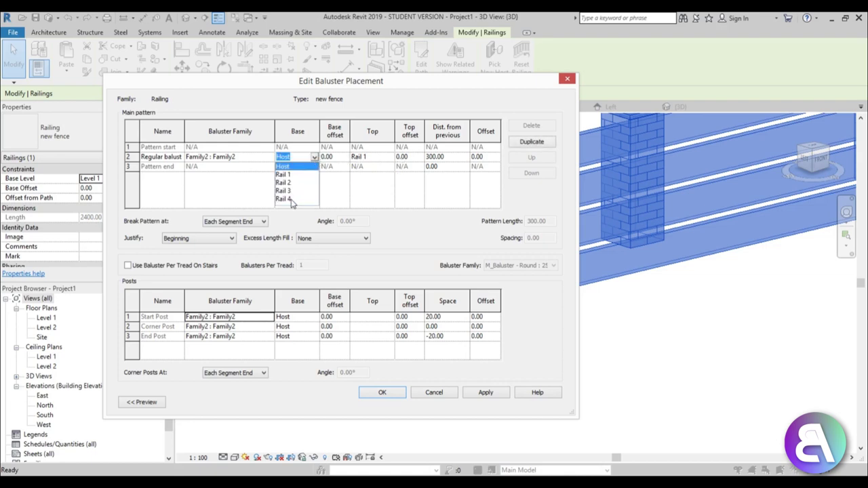
pyautogui.click(289, 200)
pyautogui.click(337, 157)
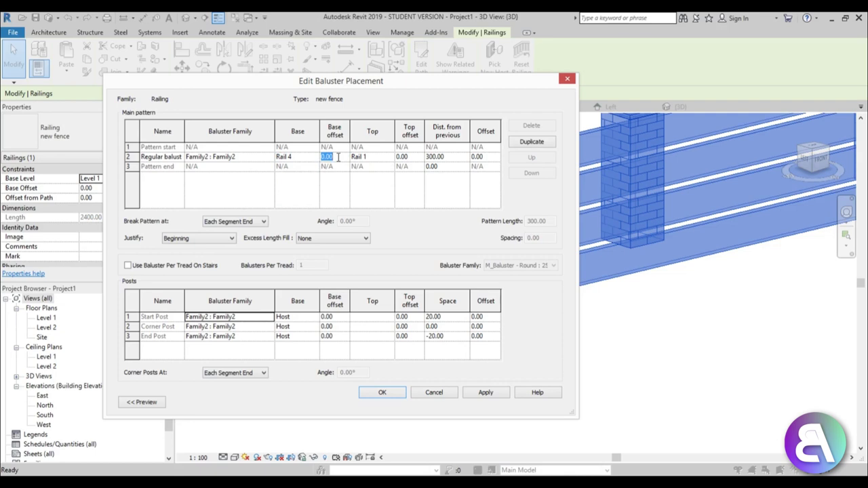
pyautogui.write('-15')
pyautogui.click(492, 394)
pyautogui.click(381, 392)
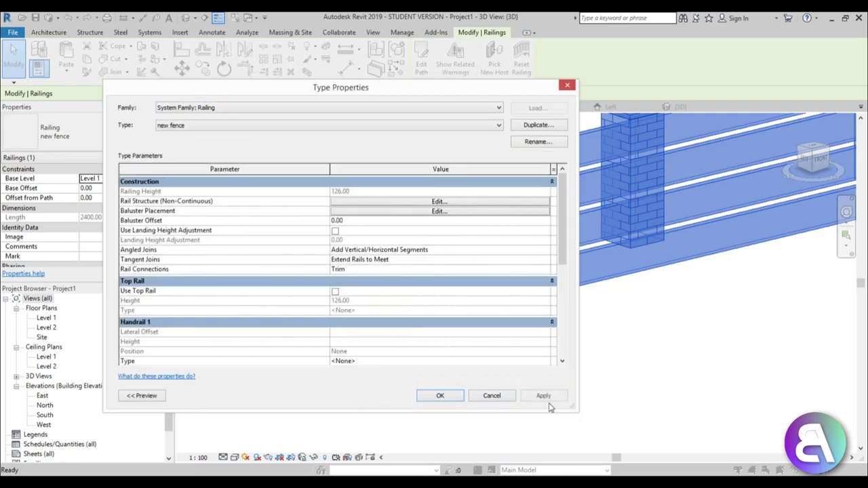
pyautogui.click(542, 396)
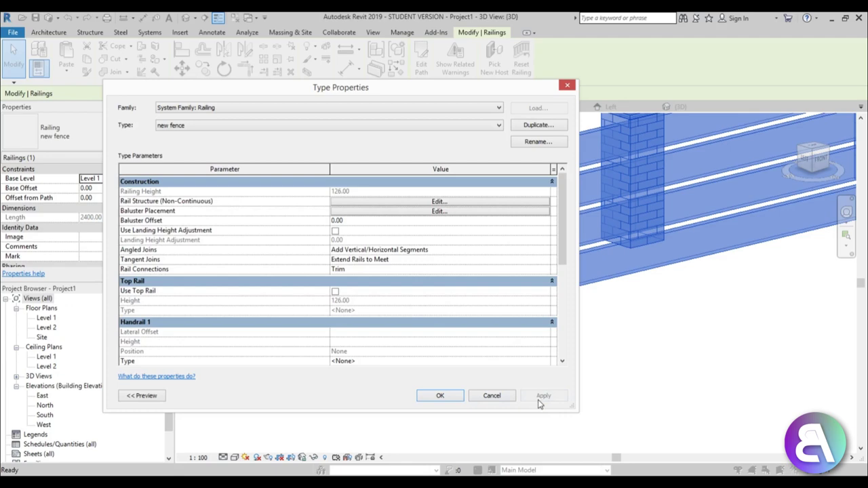
pyautogui.click(441, 396)
pyautogui.scroll(-3, 481, 334)
pyautogui.press('Escape')
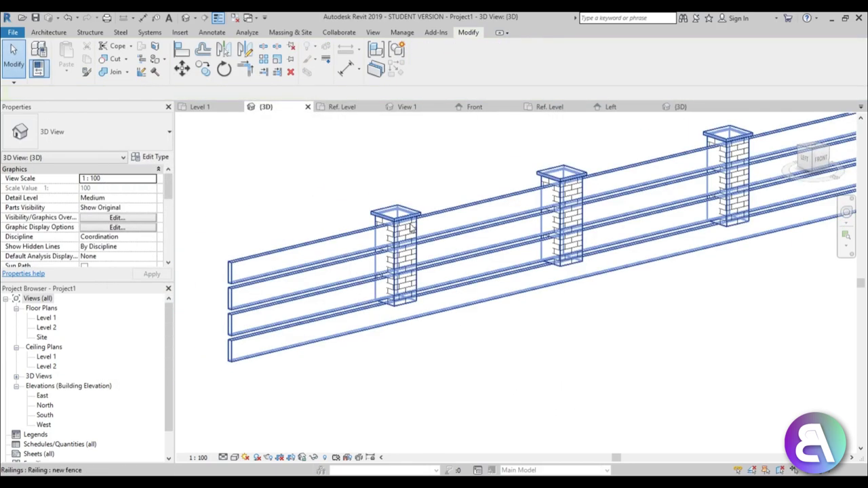
# Change the regular baluster's base to Rail 1 in the new fence type and confirm the baluster placement
pyautogui.click(477, 348)
pyautogui.scroll(3, 477, 347)
pyautogui.click(156, 158)
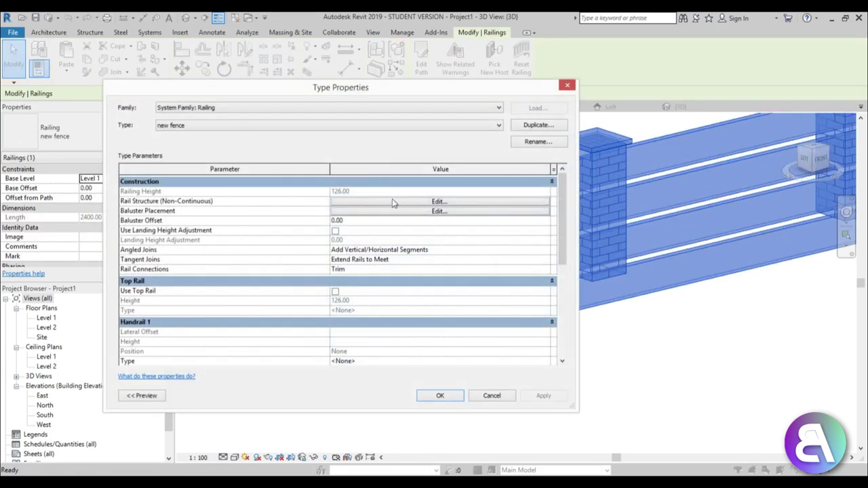
pyautogui.click(384, 211)
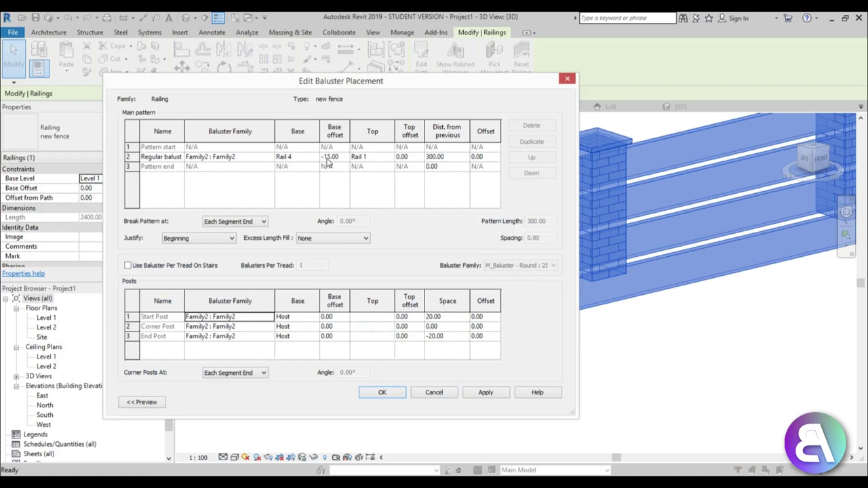
pyautogui.click(309, 160)
pyautogui.click(315, 158)
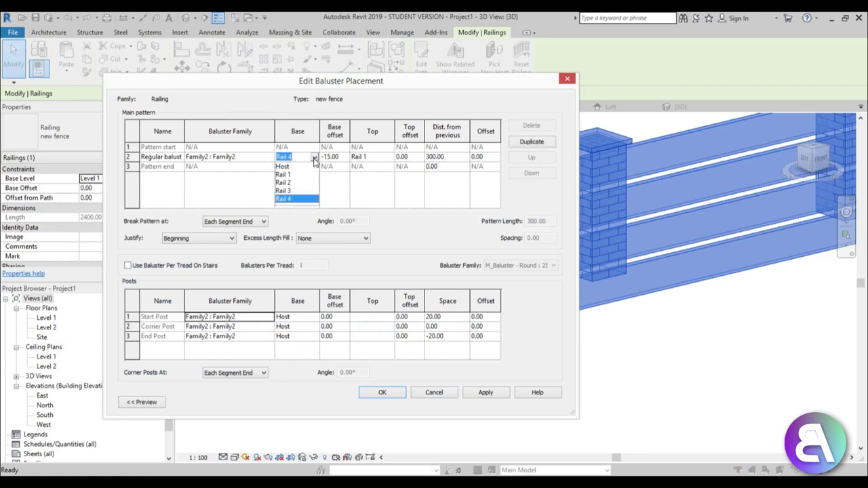
pyautogui.click(296, 175)
pyautogui.click(346, 158)
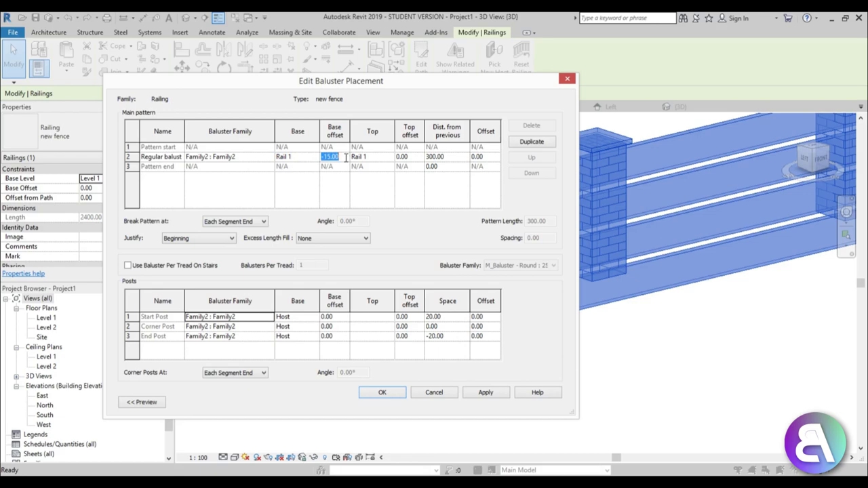
pyautogui.click(485, 392)
pyautogui.click(381, 393)
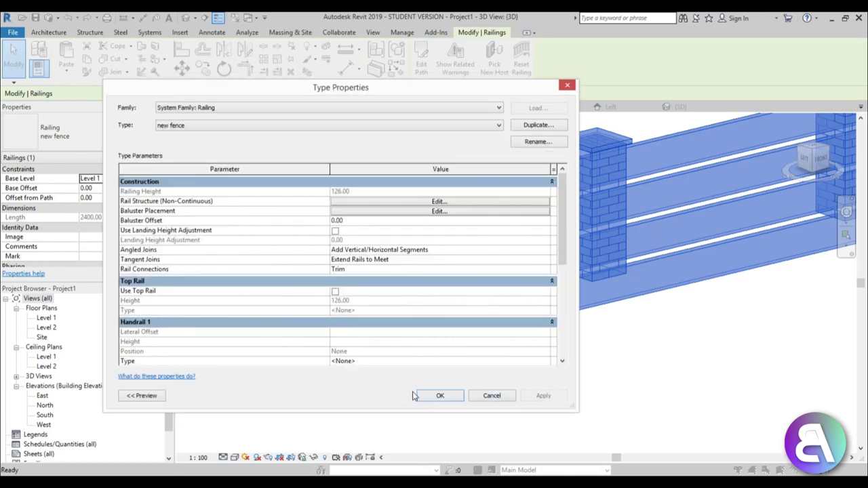
# Apply the changed baluster placement to the new fence railing type and undo that change
pyautogui.click(536, 399)
pyautogui.click(439, 396)
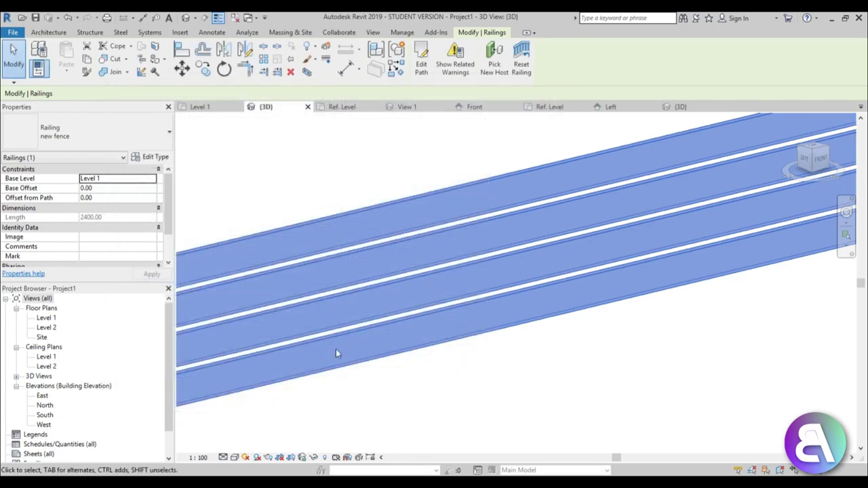
pyautogui.scroll(-3, 336, 349)
pyautogui.click(64, 19)
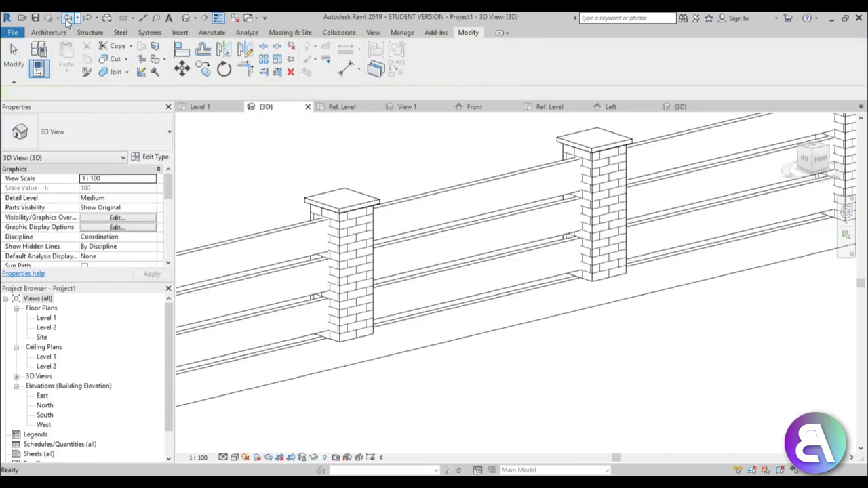
pyautogui.click(315, 205)
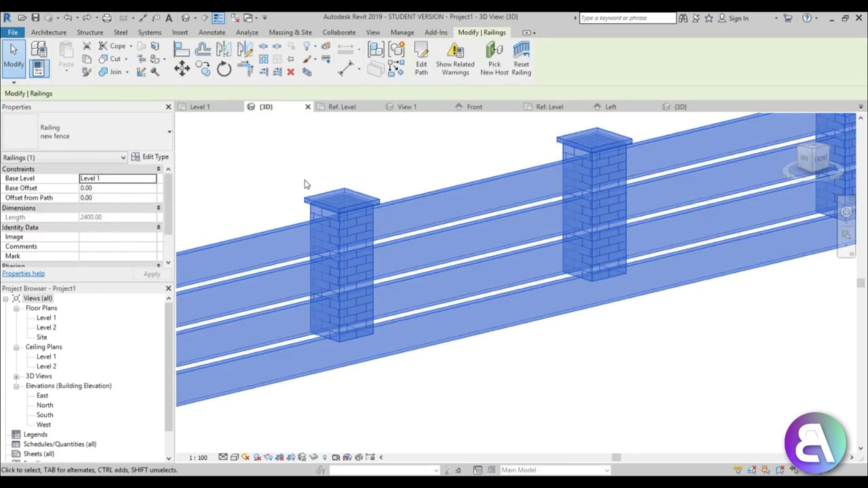
pyautogui.click(297, 139)
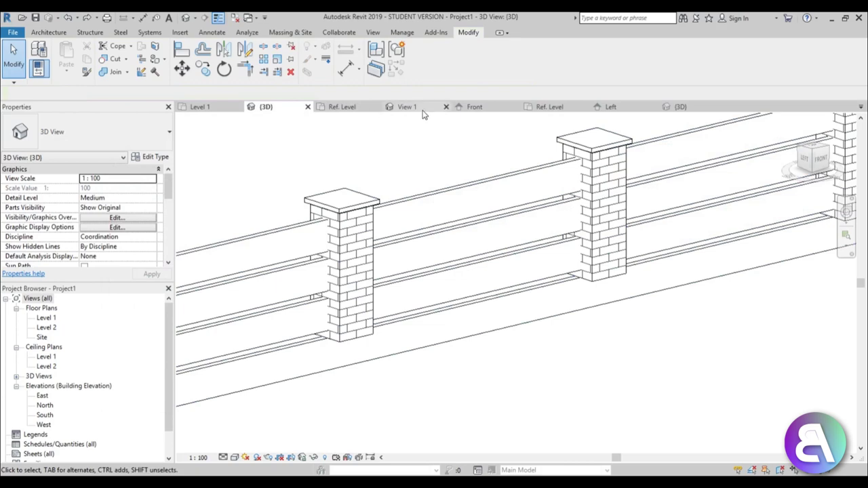
# In the post family's Front elevation, stretch the base of the brick extrusion about 246 mm below the Ref. Level
pyautogui.click(680, 109)
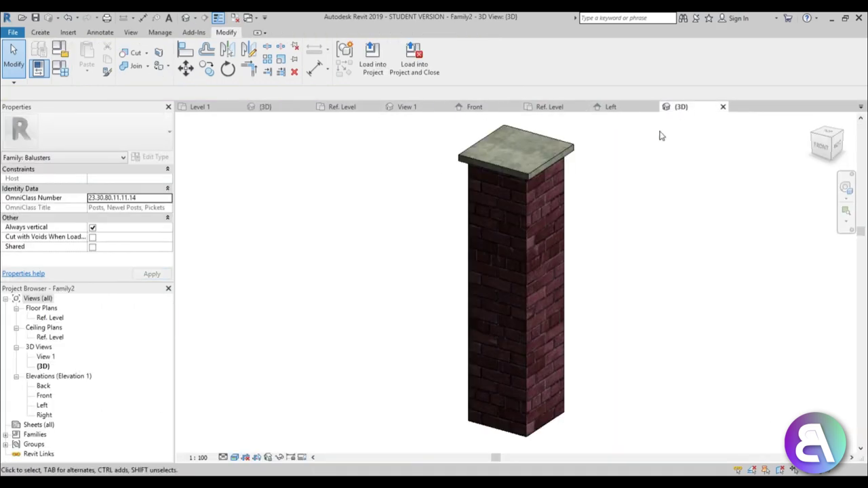
pyautogui.doubleClick(44, 395)
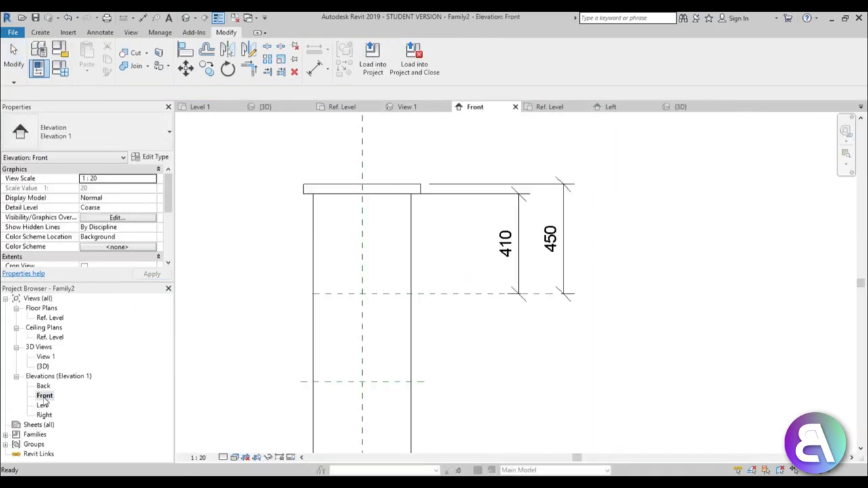
pyautogui.moveTo(308, 324); pyautogui.dragTo(384, 173, button='middle')
pyautogui.click(382, 294)
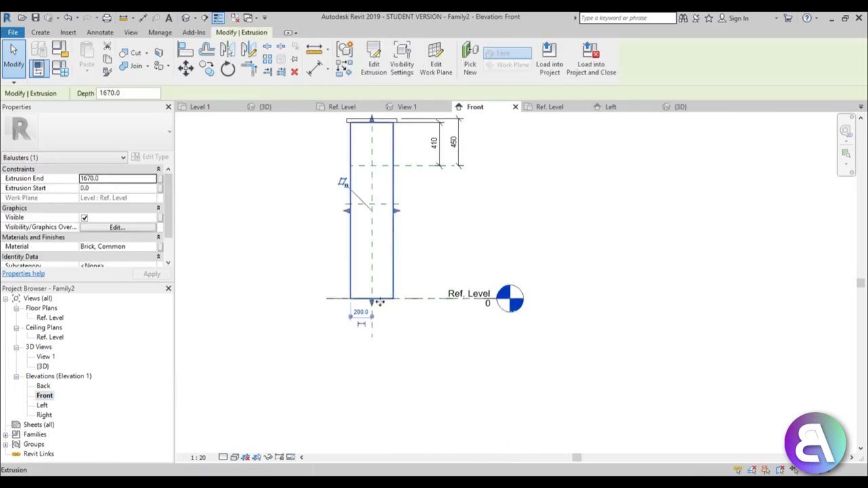
pyautogui.moveTo(371, 309); pyautogui.dragTo(381, 338)
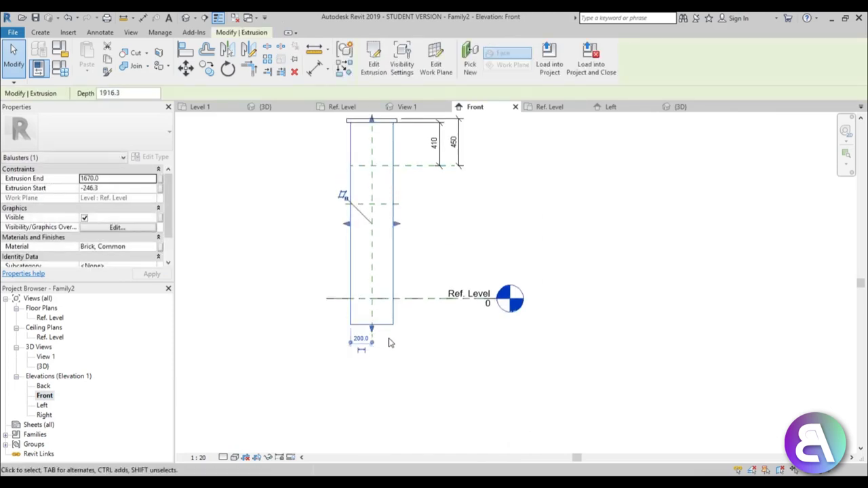
# Add an aligned dimension between the Ref. Level and the bottom edge of the brick post
pyautogui.click(314, 68)
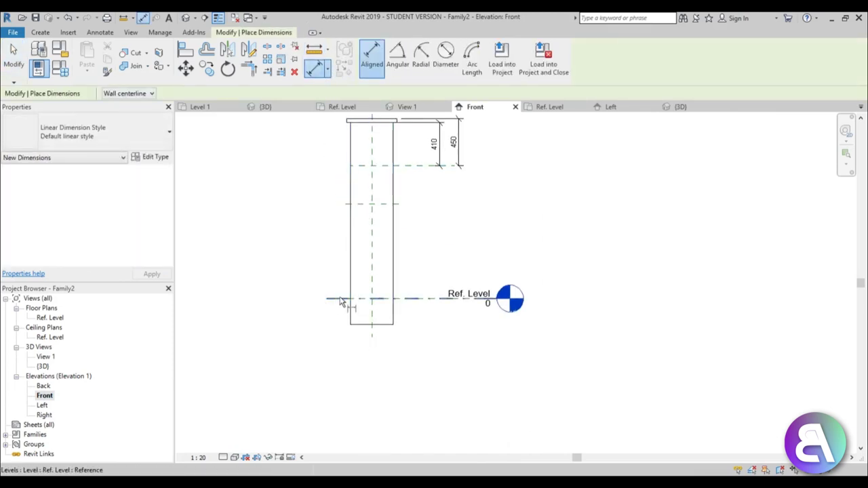
pyautogui.click(339, 298)
pyautogui.click(361, 324)
pyautogui.click(300, 356)
pyautogui.scroll(3, 347, 331)
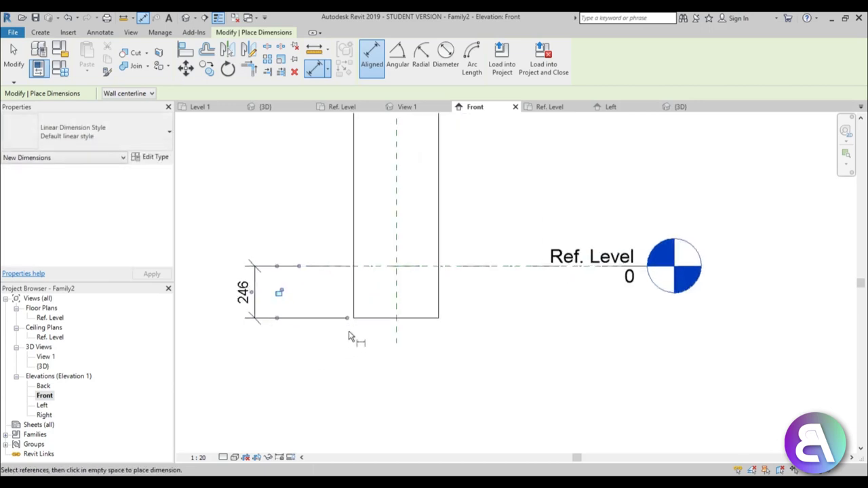
pyautogui.press('Escape')
pyautogui.press('Escape')
# Set the brick post's Extrusion Start to -300
pyautogui.click(373, 324)
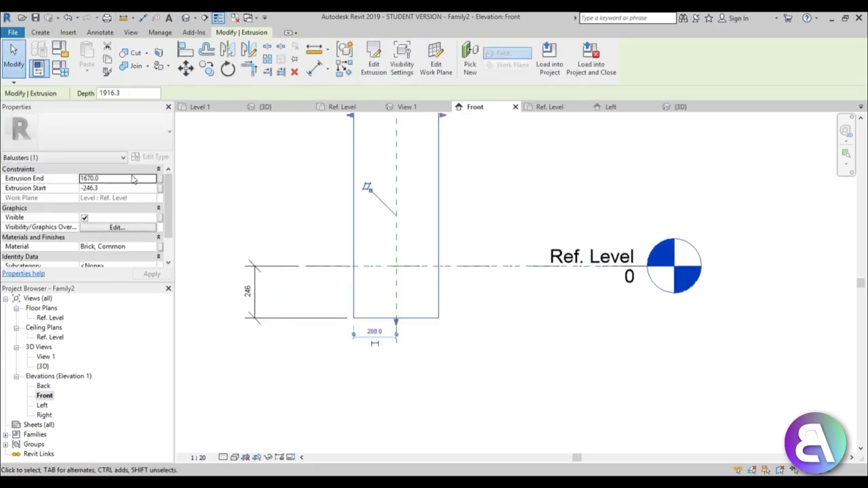
pyautogui.click(116, 188)
pyautogui.write('-15')
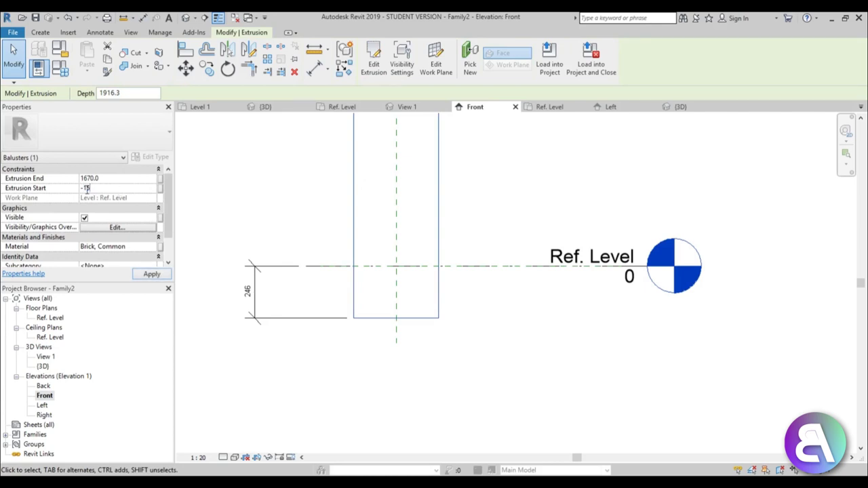
pyautogui.moveTo(86, 188); pyautogui.dragTo(40, 192)
pyautogui.write('-30')
pyautogui.press('Return')
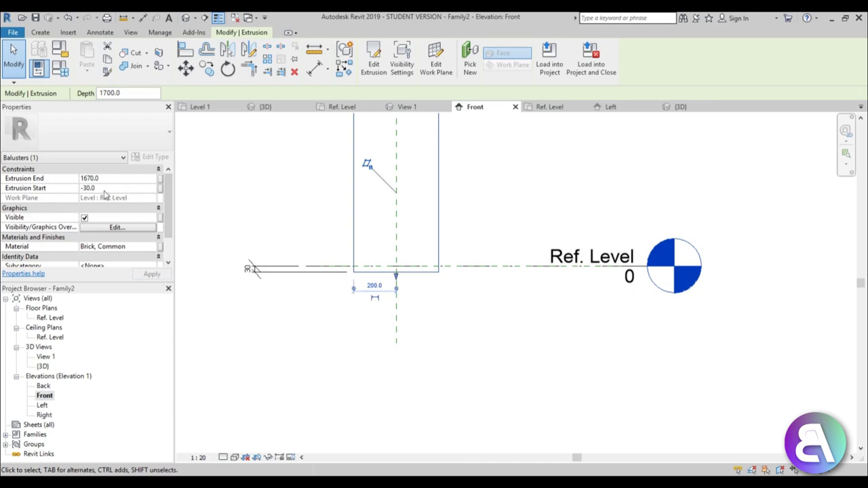
pyautogui.click(91, 189)
pyautogui.write('0')
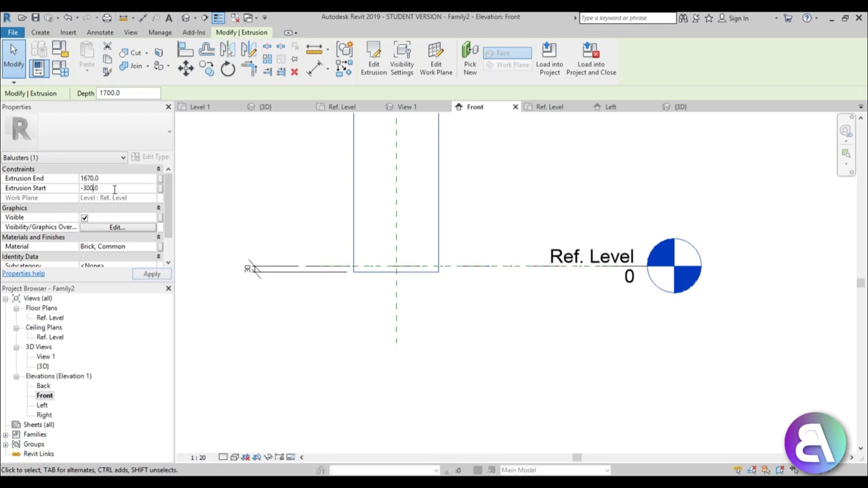
pyautogui.press('Return')
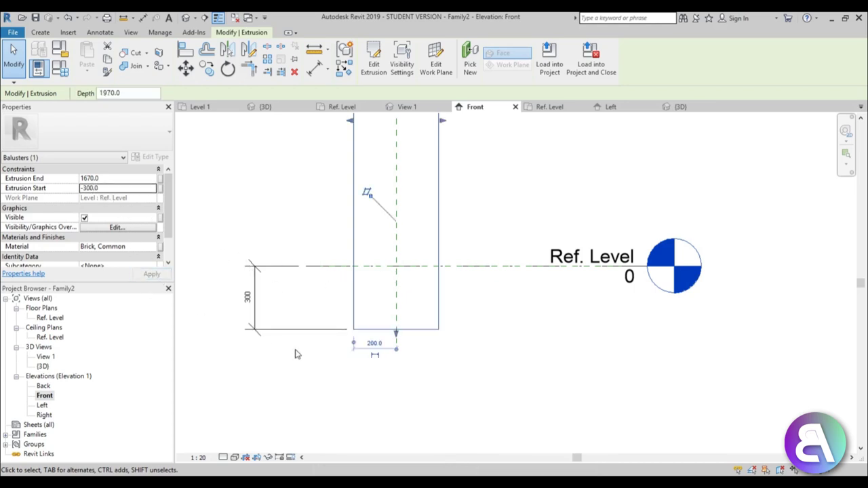
pyautogui.click(472, 380)
pyautogui.click(256, 281)
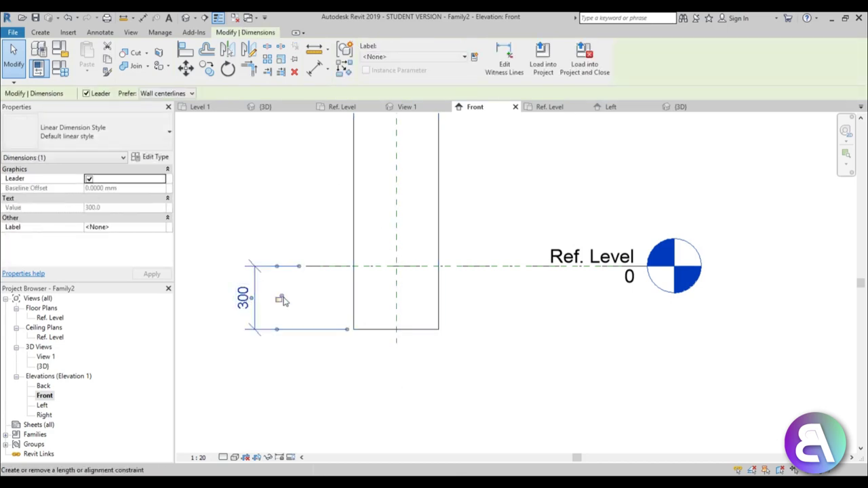
# Load the post family into Project1, overwriting the existing version and its parameter values, and open the project's 3D view
pyautogui.click(554, 76)
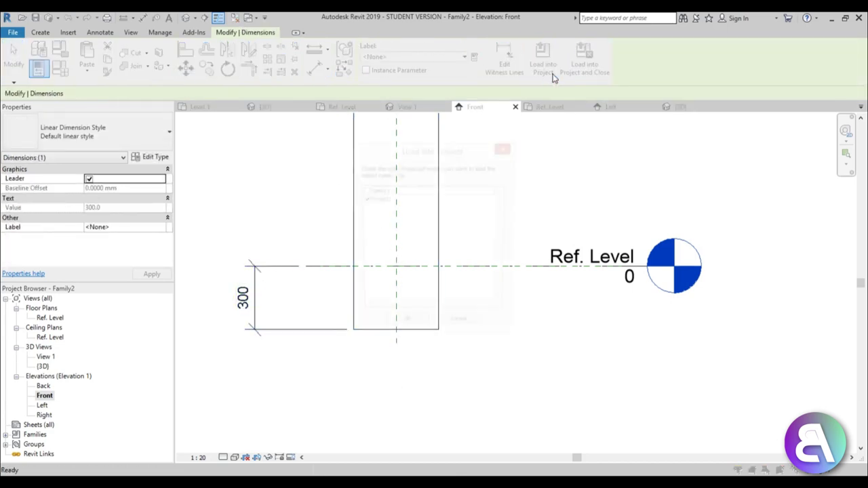
pyautogui.click(403, 329)
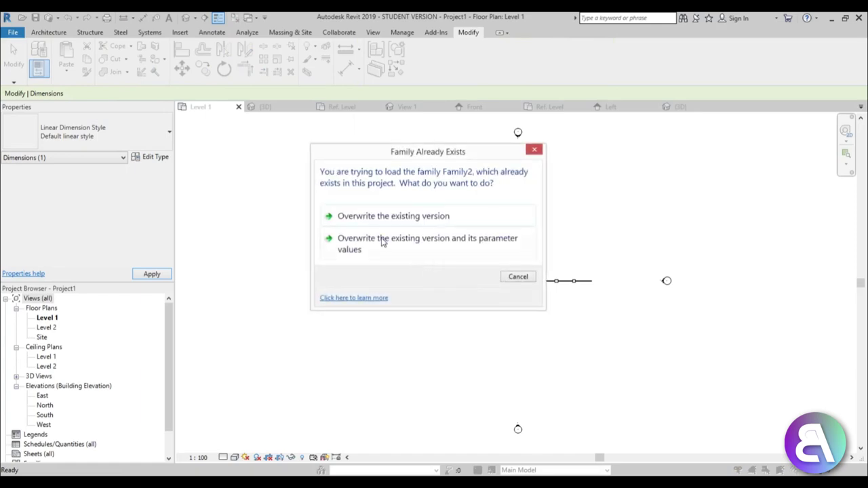
pyautogui.click(382, 242)
pyautogui.click(184, 17)
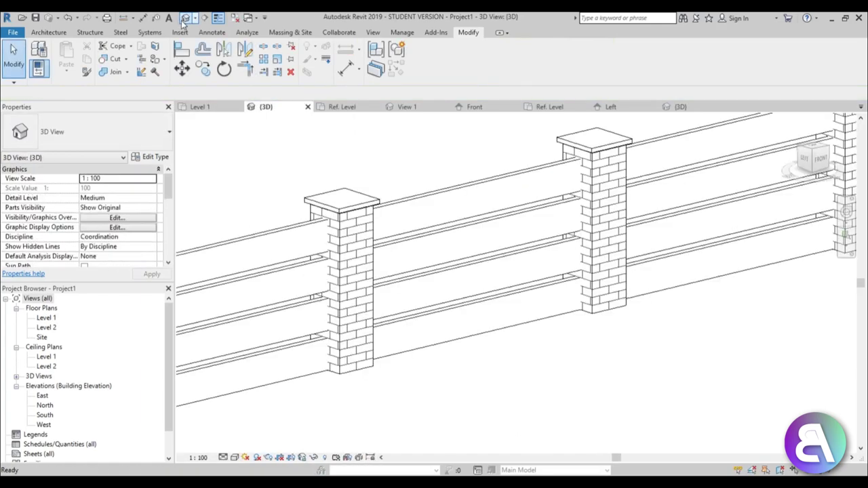
# Set the 3D view's visual style to Realistic and inspect the posts and rails along the fence
pyautogui.scroll(-3, 407, 298)
pyautogui.scroll(2, 442, 314)
pyautogui.scroll(-2, 566, 318)
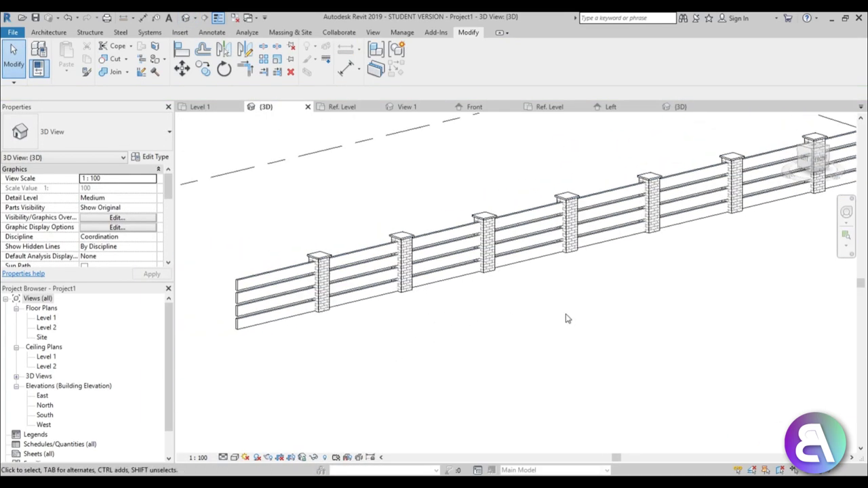
pyautogui.keyDown('shift'); pyautogui.moveTo(566, 318); pyautogui.dragTo(581, 323, button='middle'); pyautogui.keyUp('shift')
pyautogui.click(235, 457)
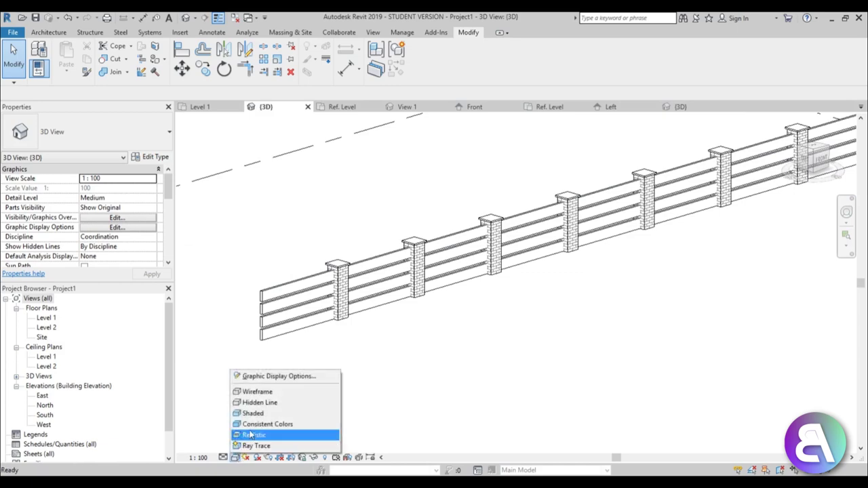
pyautogui.click(291, 435)
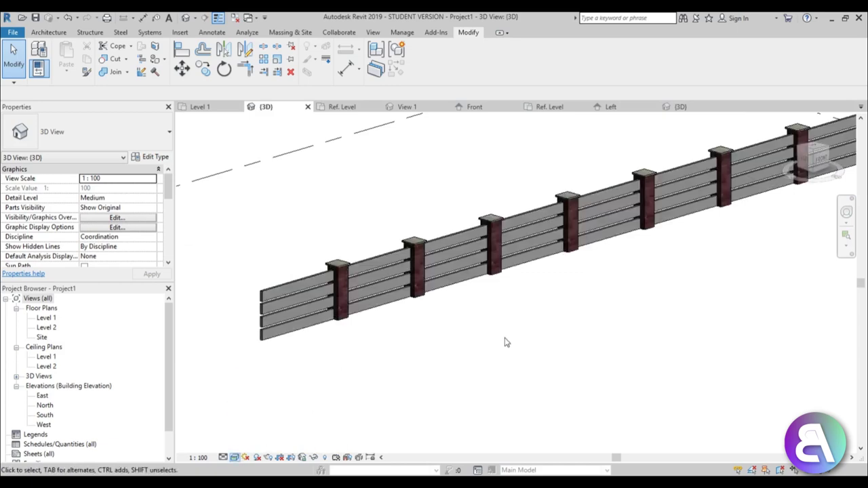
pyautogui.keyDown('shift'); pyautogui.moveTo(506, 343); pyautogui.dragTo(425, 343, button='middle'); pyautogui.keyUp('shift')
pyautogui.scroll(3, 426, 343)
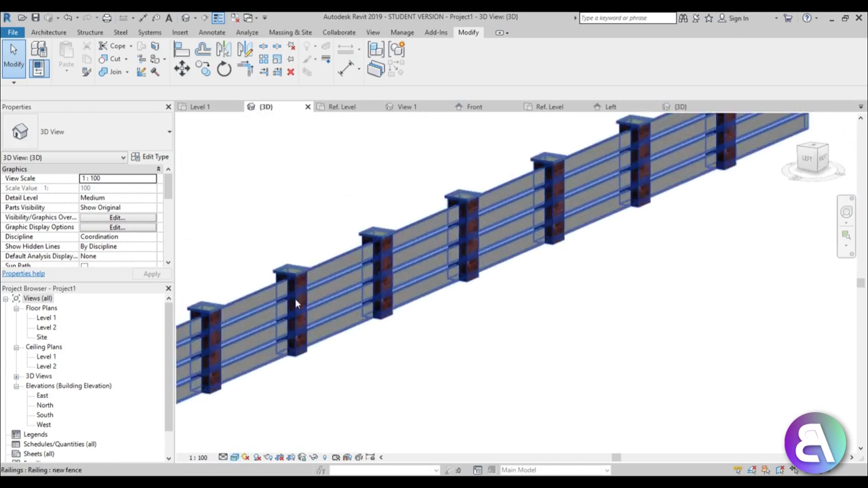
pyautogui.keyDown('shift'); pyautogui.moveTo(380, 319); pyautogui.dragTo(331, 219, button='middle'); pyautogui.keyUp('shift')
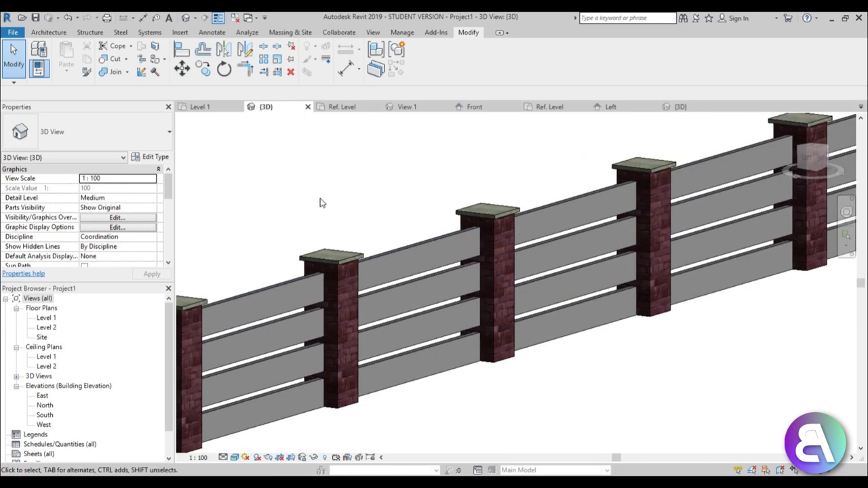